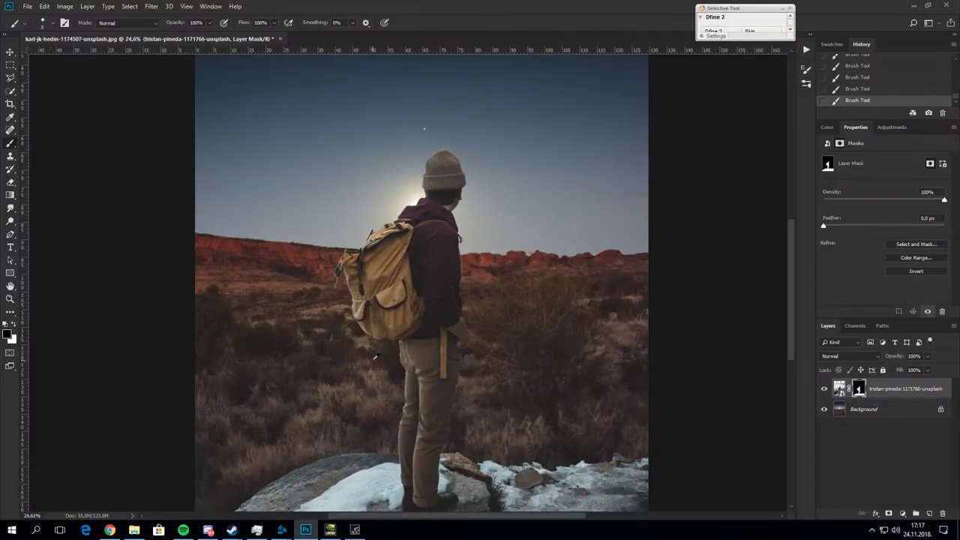
# Zoom and pan around the masked hiker layer to inspect its cut-out edges along the rock
pyautogui.hscroll(5, 504, 369)
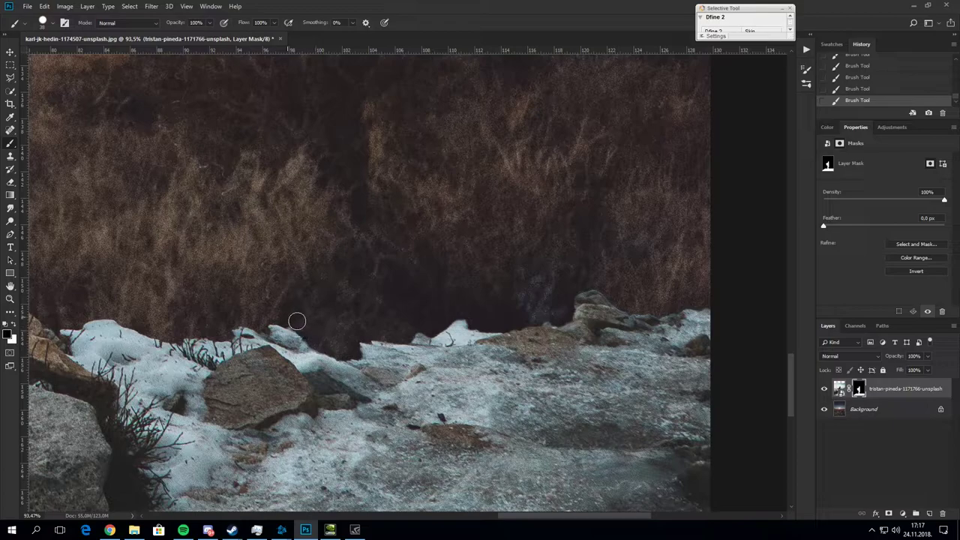
pyautogui.scroll(-5, 237, 338)
pyautogui.scroll(3, 220, 324)
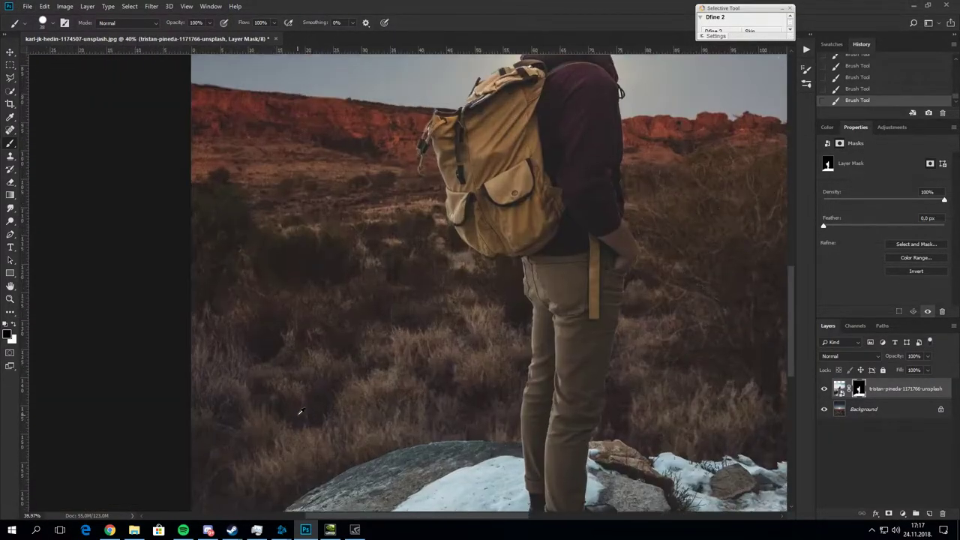
pyautogui.scroll(2, 365, 440)
pyautogui.scroll(5, 364, 440)
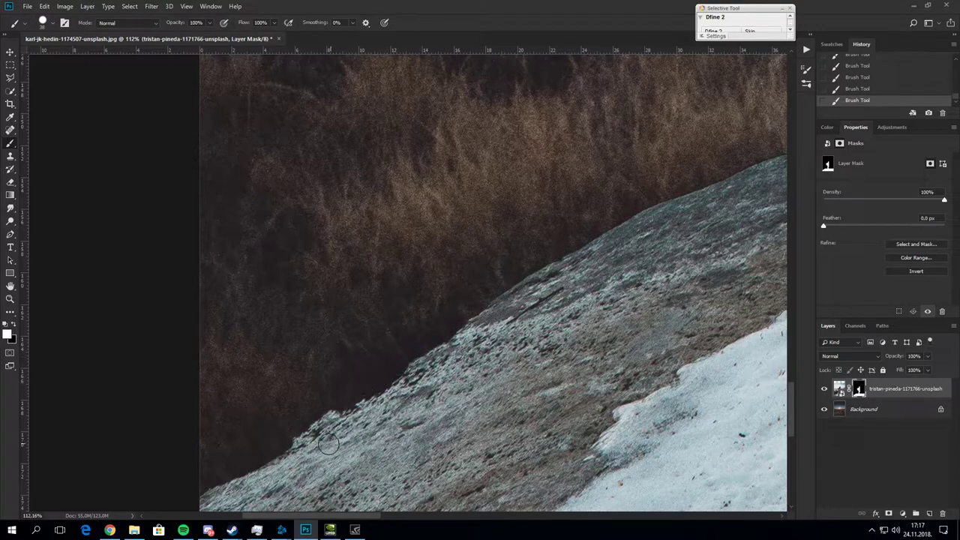
pyautogui.scroll(-3, 335, 439)
pyautogui.scroll(-3, 420, 386)
# Add a Curves layer clipped to the hiker, midpoint dragged down to 136/101 to darken midtones
pyautogui.click(902, 513)
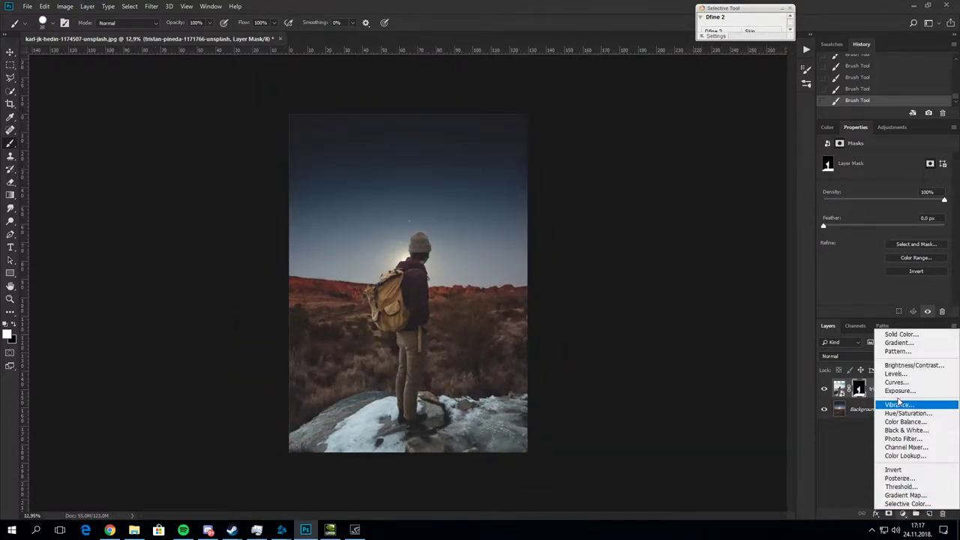
pyautogui.click(903, 395)
pyautogui.hotkey('ctrl', 'alt', 'g')
pyautogui.moveTo(879, 245); pyautogui.dragTo(888, 249)
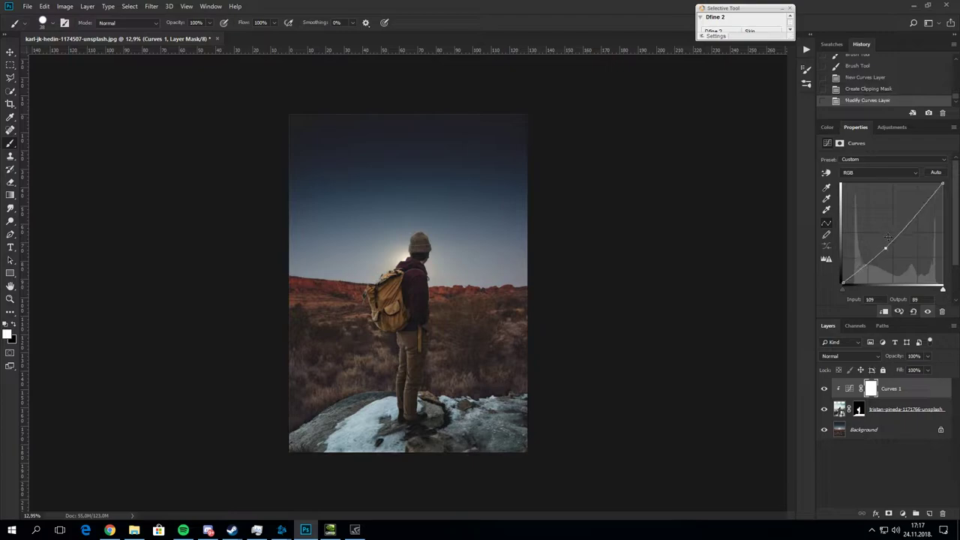
pyautogui.moveTo(941, 187); pyautogui.dragTo(940, 183)
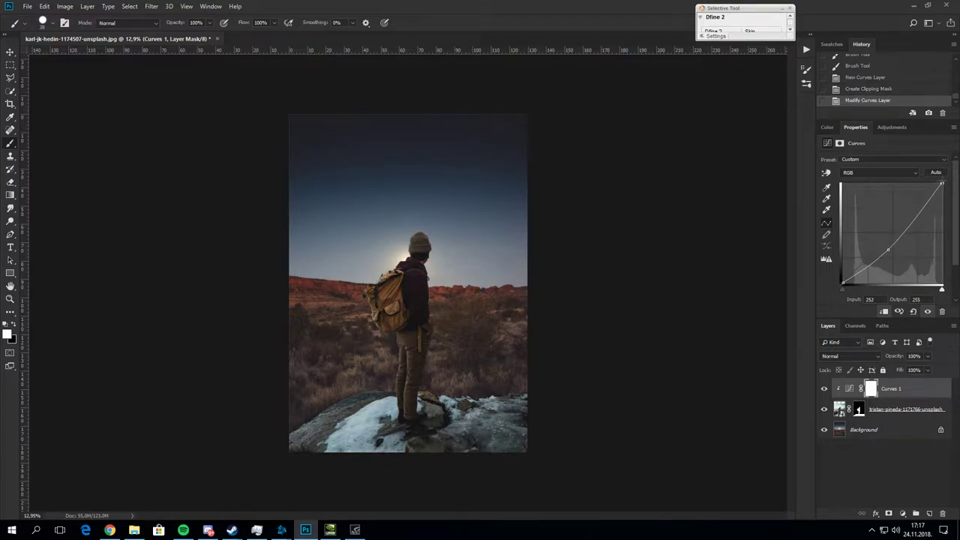
pyautogui.moveTo(887, 250); pyautogui.dragTo(895, 243)
pyautogui.hotkey('ctrl', 'i')
pyautogui.hotkey('ctrl', '+')
pyautogui.hotkey('ctrl', '+')
pyautogui.hotkey('ctrl', '+')
# Flip the Curves 1 mask back to white and paint along the hiker's hat edge
pyautogui.hotkey('ctrl', 'i')
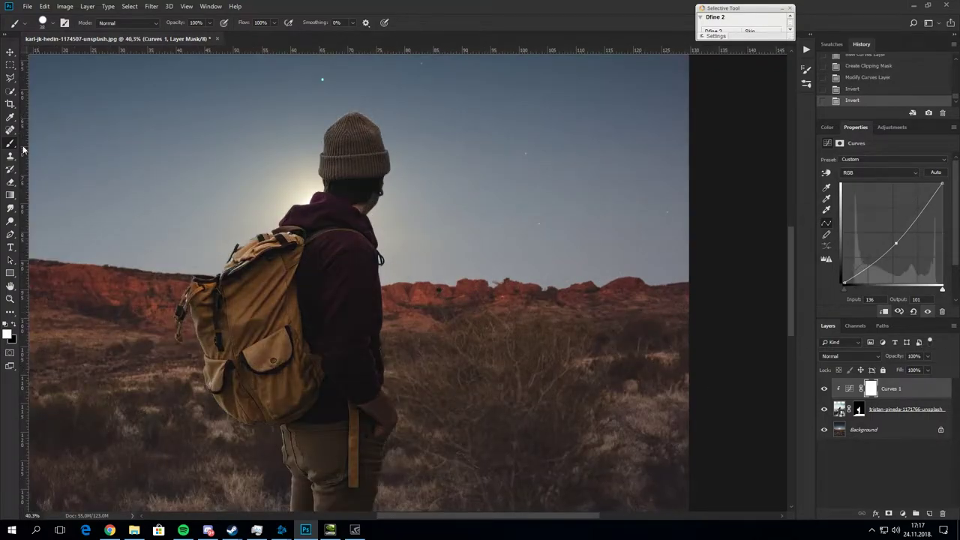
pyautogui.click(43, 22)
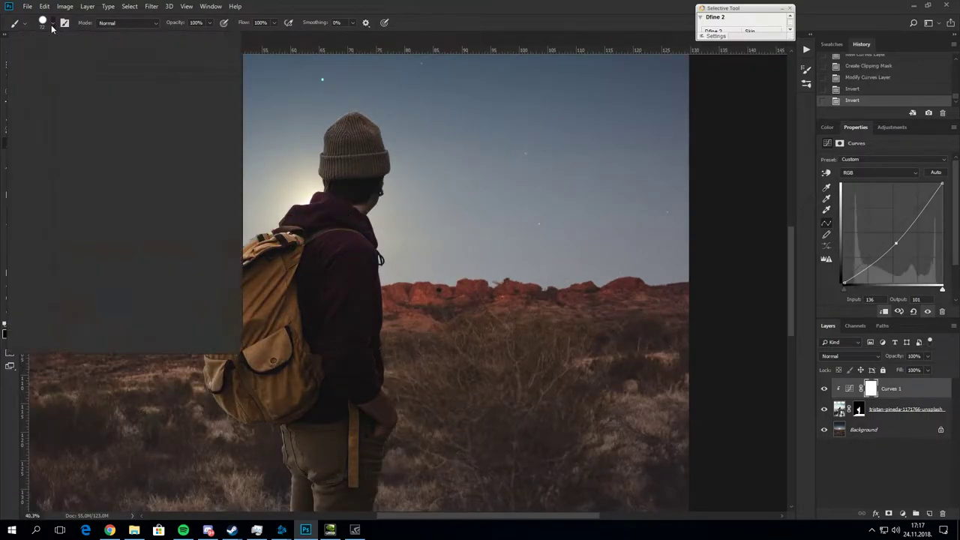
pyautogui.press('Escape')
pyautogui.scroll(3, 433, 132)
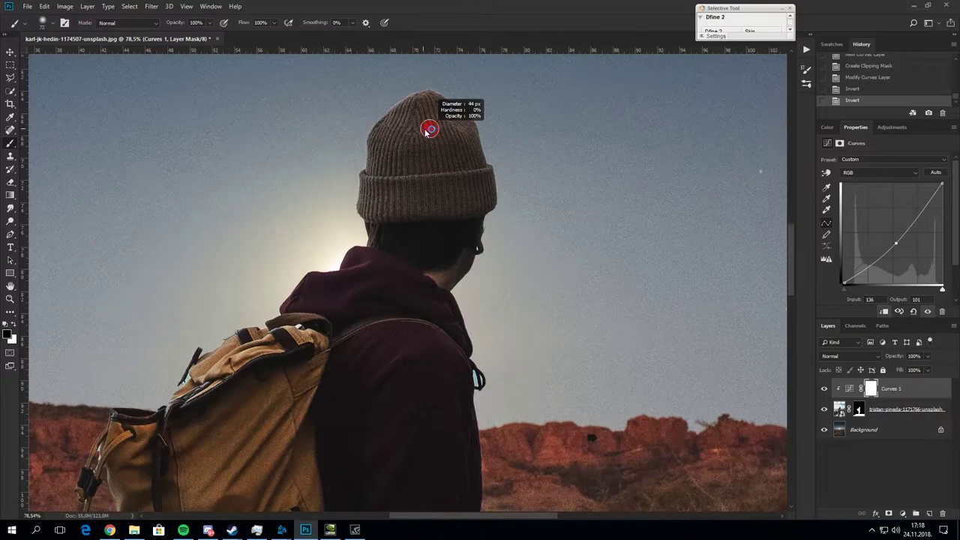
pyautogui.moveTo(428, 129); pyautogui.dragTo(480, 135)
pyautogui.moveTo(371, 133)
pyautogui.mouseDown()
pyautogui.moveTo(390, 109)
pyautogui.moveTo(491, 140)
pyautogui.mouseUp()
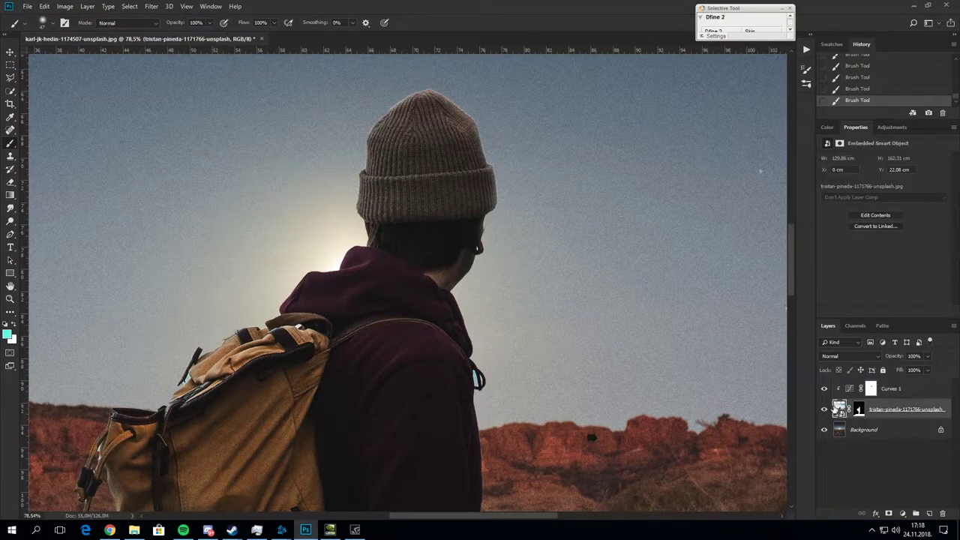
pyautogui.keyDown('alt'); pyautogui.click(824, 409); pyautogui.keyUp('alt')
pyautogui.click(870, 389)
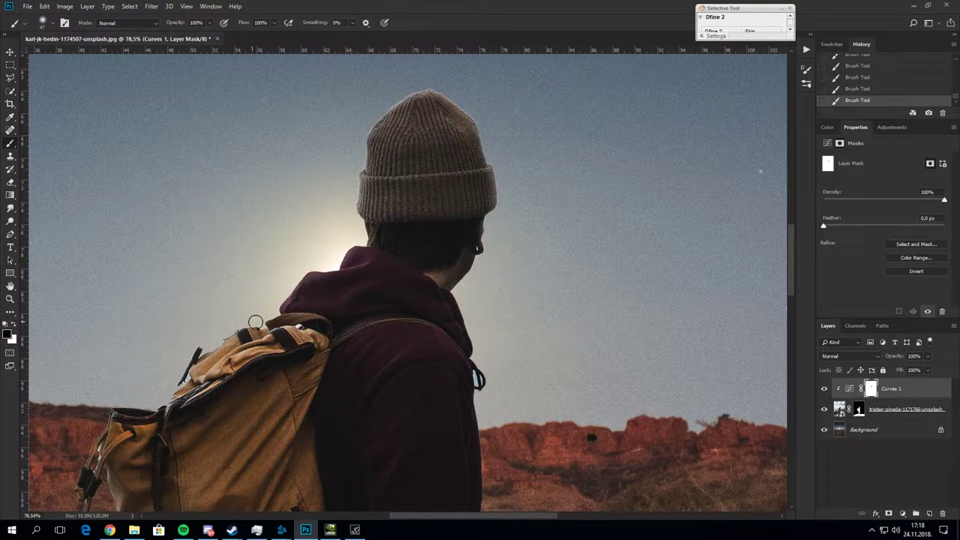
# Fit the image on screen and pan to bring the legs and snowy rock into view
pyautogui.scroll(-5, 231, 346)
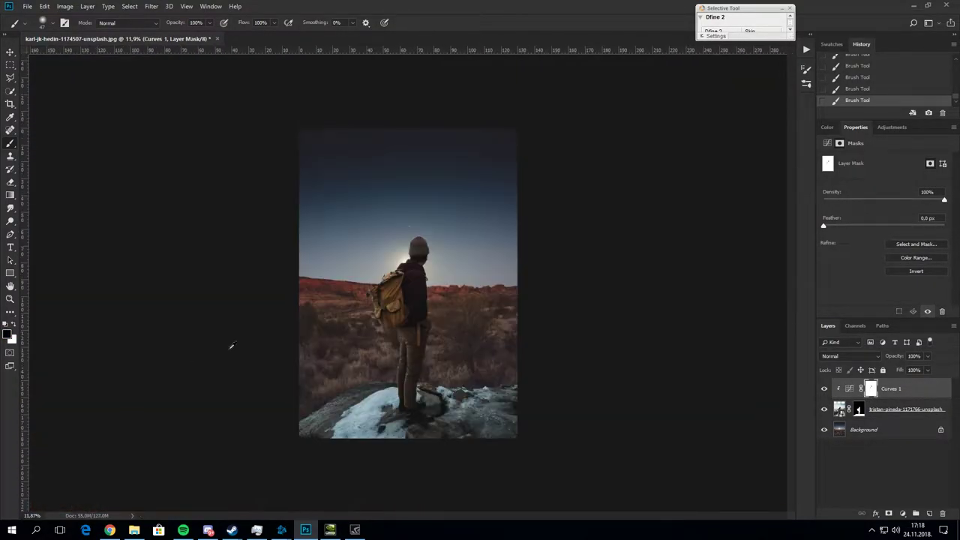
pyautogui.hotkey('ctrl', '0')
pyautogui.scroll(4, 369, 247)
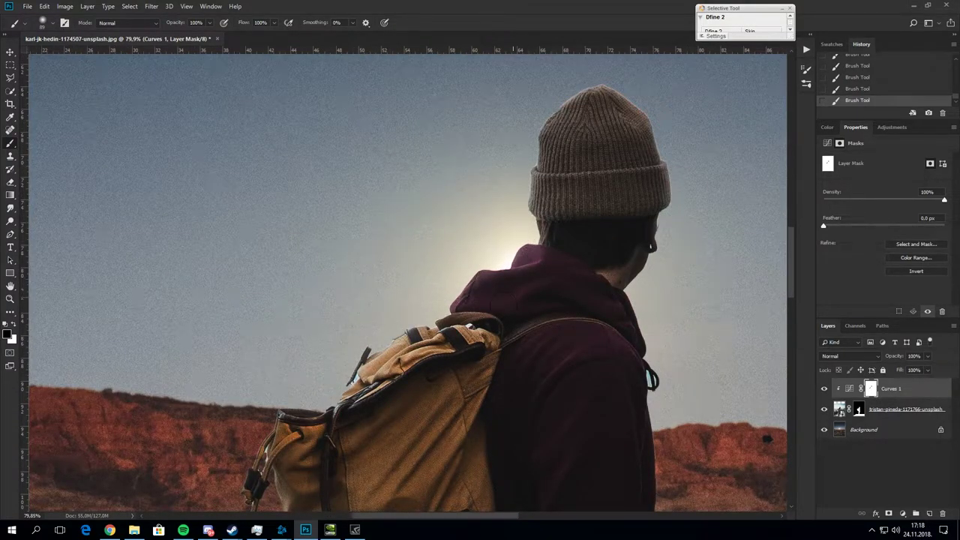
pyautogui.scroll(-2, 515, 256)
pyautogui.scroll(-1, 480, 322)
pyautogui.scroll(-1, 445, 389)
pyautogui.scroll(-1, 445, 389)
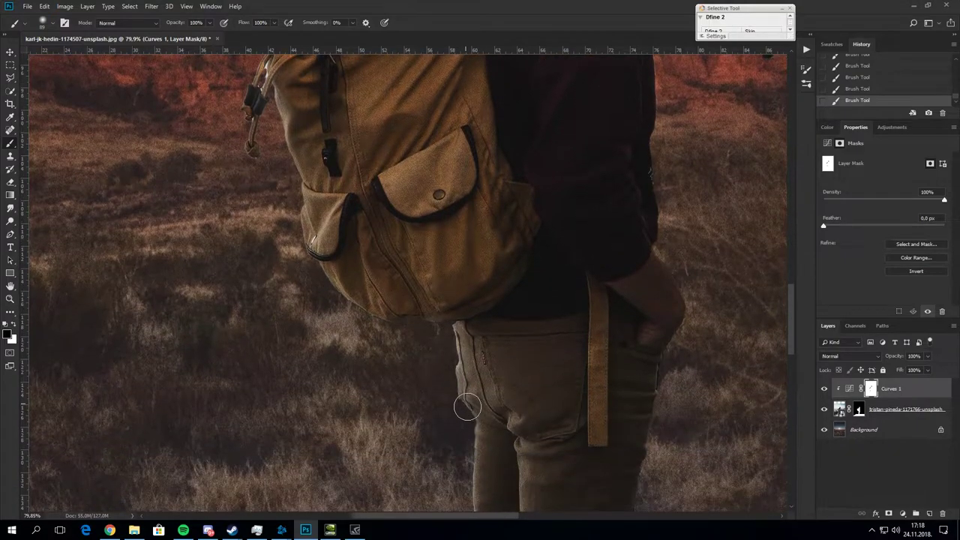
pyautogui.hotkey('ctrl', '0')
pyautogui.scroll(3, 429, 498)
pyautogui.scroll(-2, 428, 499)
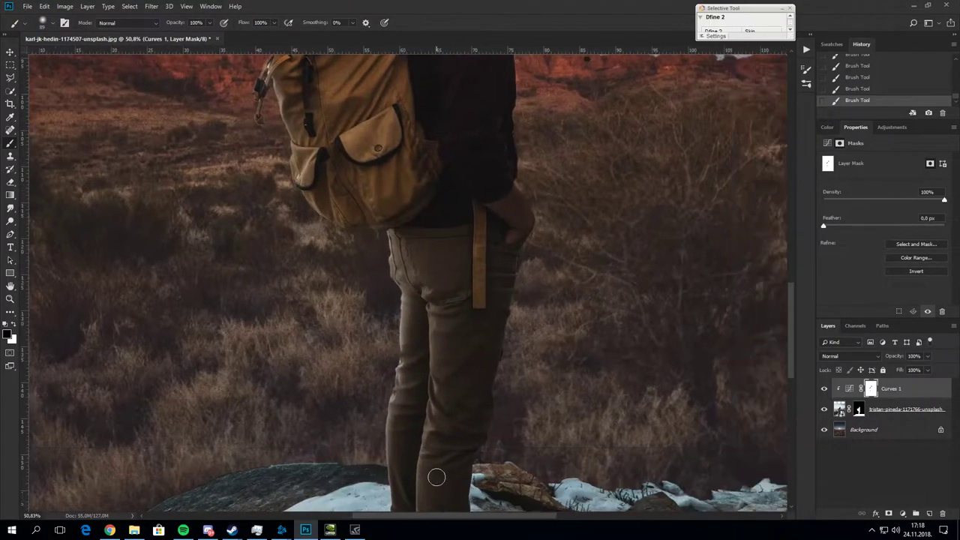
pyautogui.moveTo(250, 467); pyautogui.dragTo(233, 436)
pyautogui.hotkey('ctrl', '0')
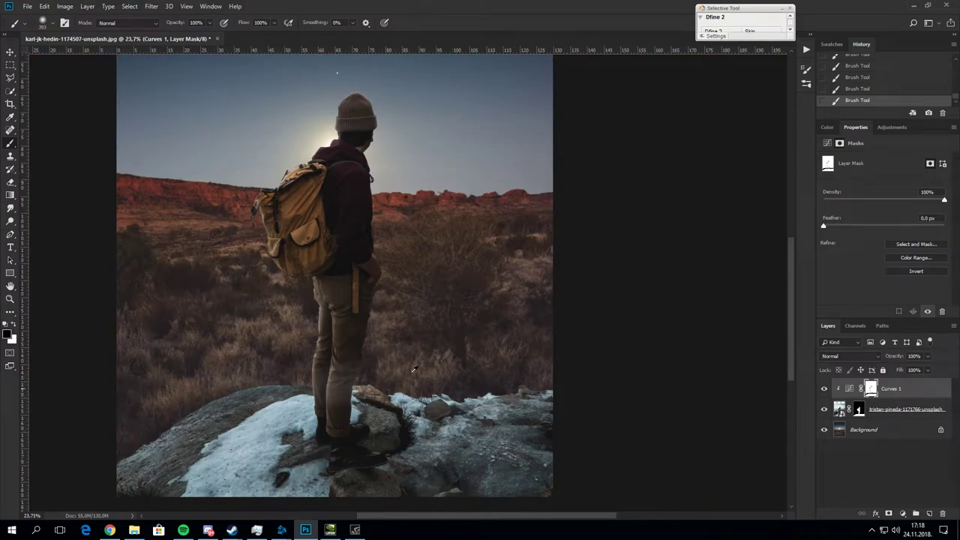
# Switch to white and paint the Curves mask over the rocks and snow around the feet
pyautogui.press('x')
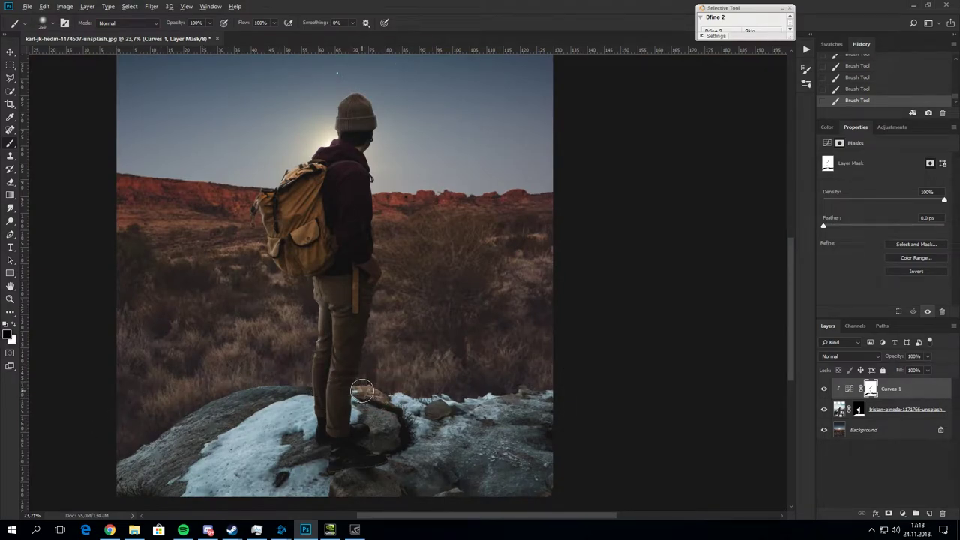
pyautogui.moveTo(585, 395); pyautogui.dragTo(362, 408)
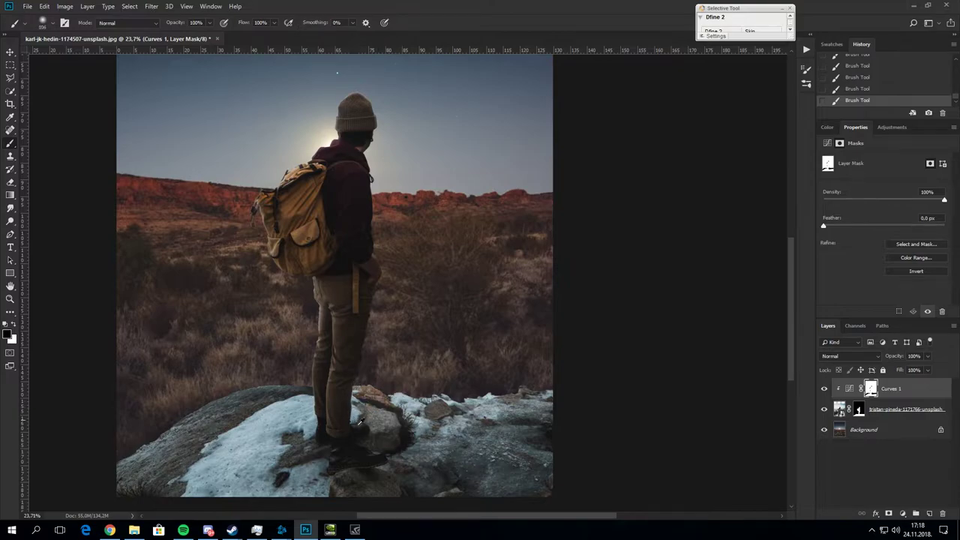
pyautogui.scroll(5, 363, 433)
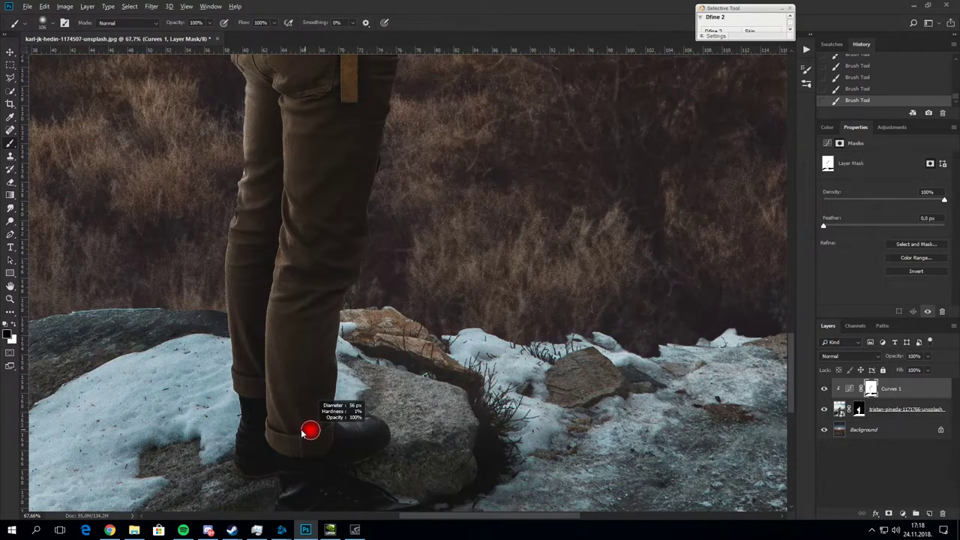
pyautogui.press('z')
pyautogui.moveTo(259, 338); pyautogui.dragTo(229, 336)
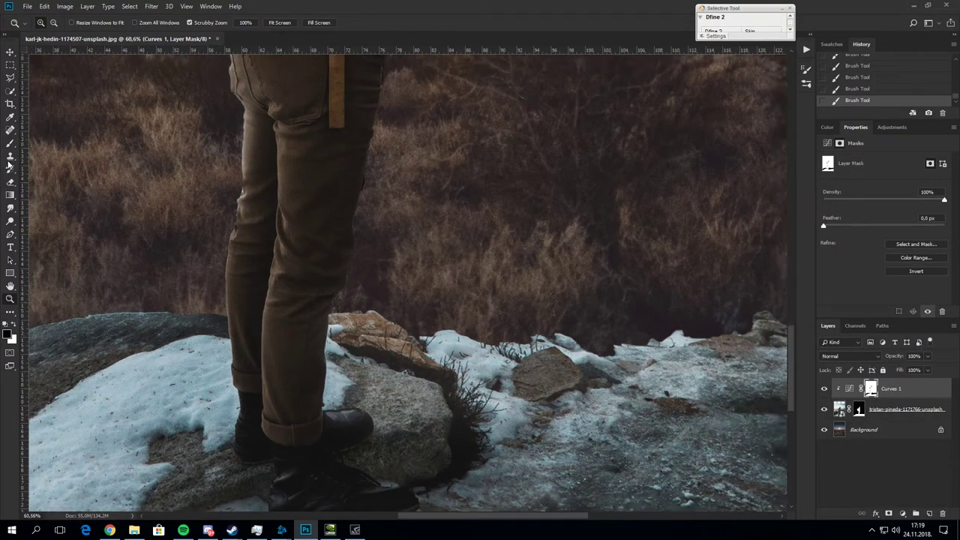
pyautogui.press('b')
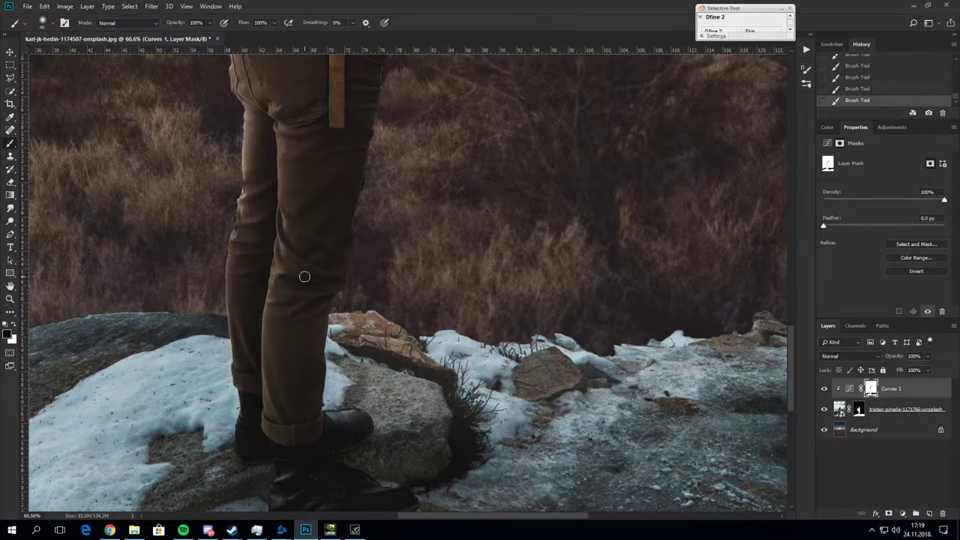
# Touch up the mask along the legs and back edge using the Eraser and a 59%-flow brush
pyautogui.scroll(3, 304, 276)
pyautogui.scroll(1, 355, 157)
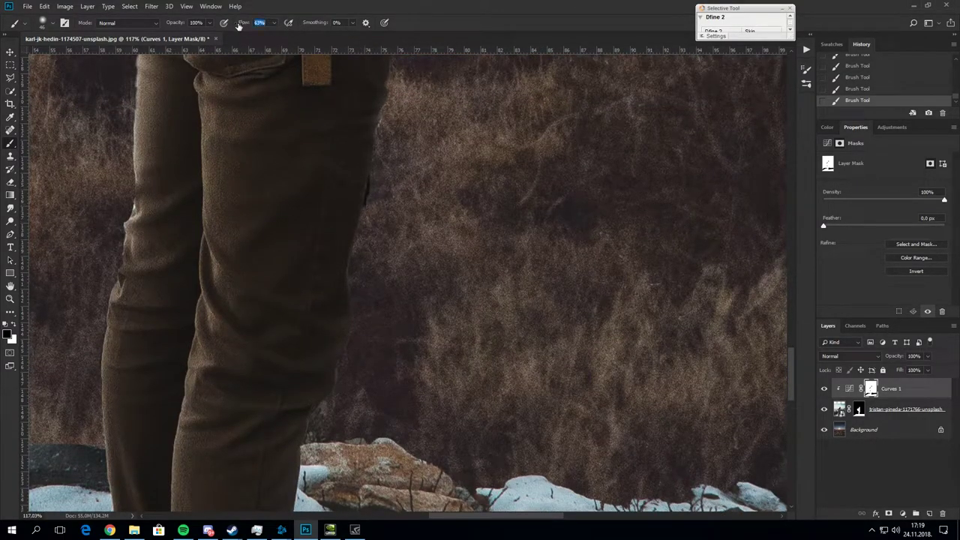
pyautogui.scroll(2, 392, 107)
pyautogui.scroll(2, 392, 107)
pyautogui.scroll(2, 422, 215)
pyautogui.scroll(3, 422, 157)
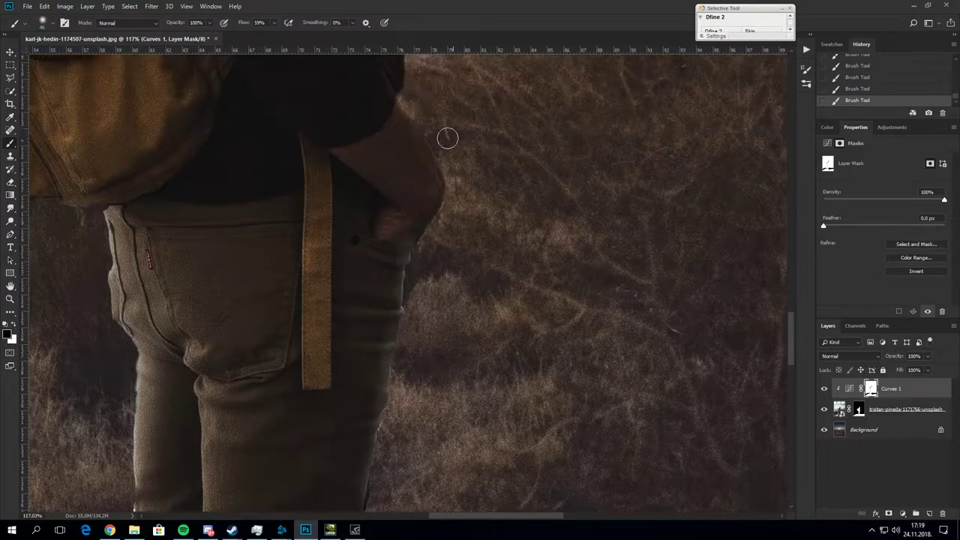
pyautogui.scroll(1, 447, 138)
pyautogui.scroll(-2, 403, 120)
pyautogui.scroll(-5, 410, 120)
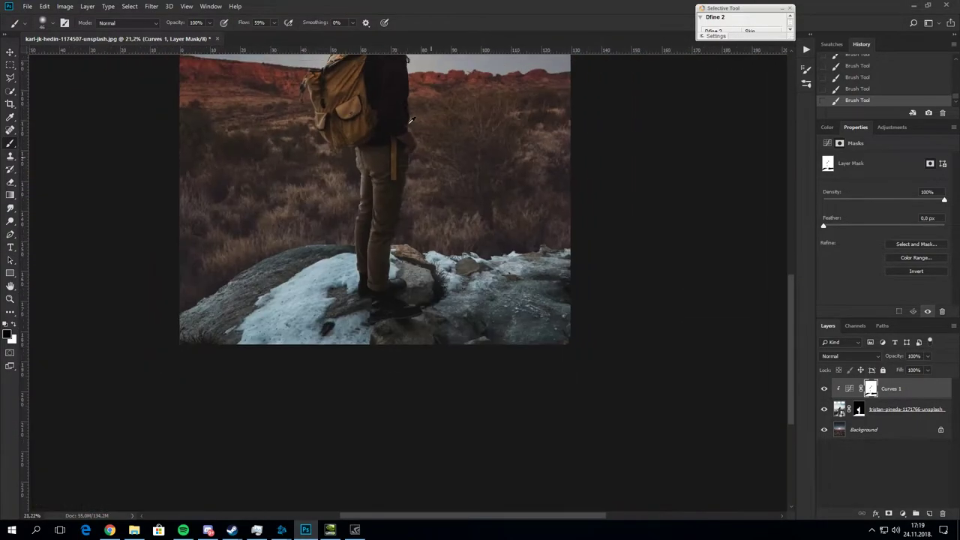
pyautogui.scroll(3, 417, 341)
pyautogui.scroll(1, 418, 341)
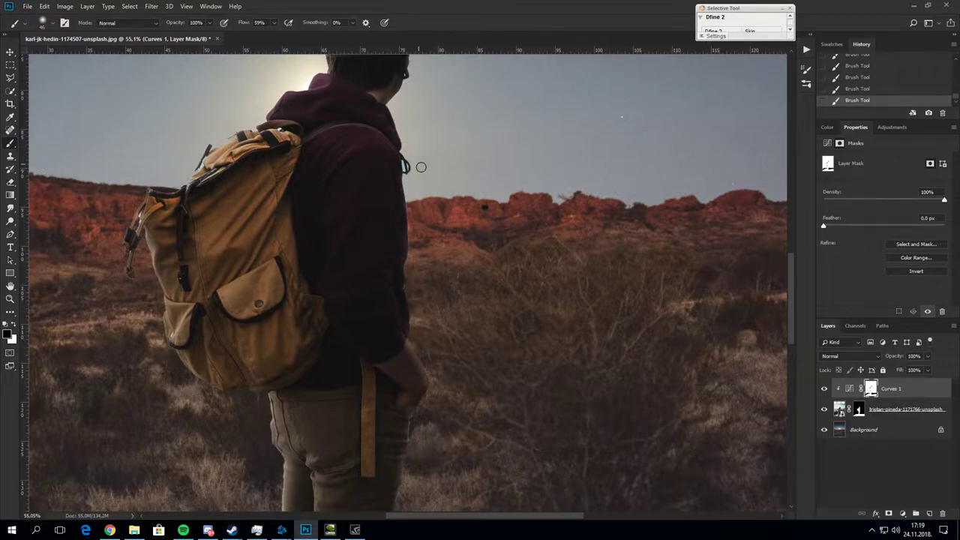
pyautogui.press('e')
pyautogui.press('b')
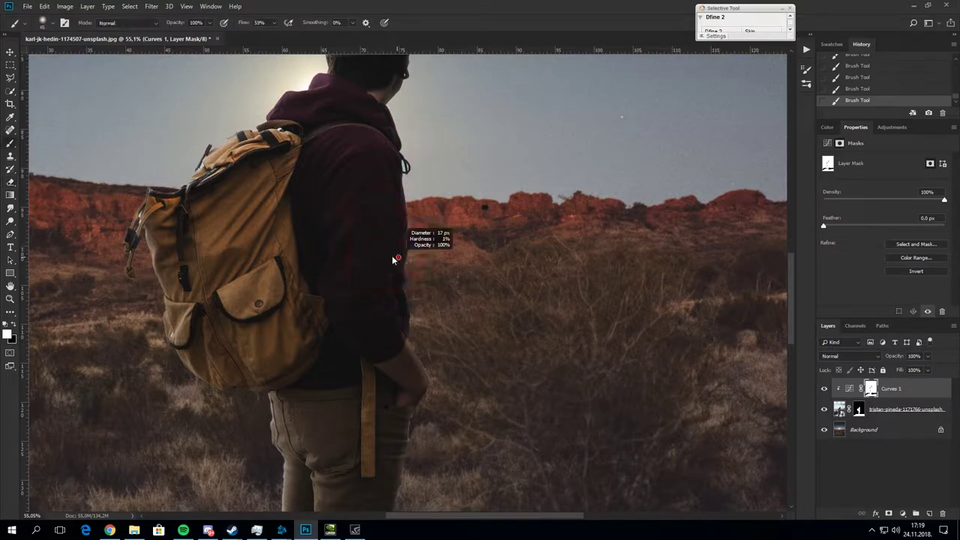
pyautogui.scroll(-5, 390, 275)
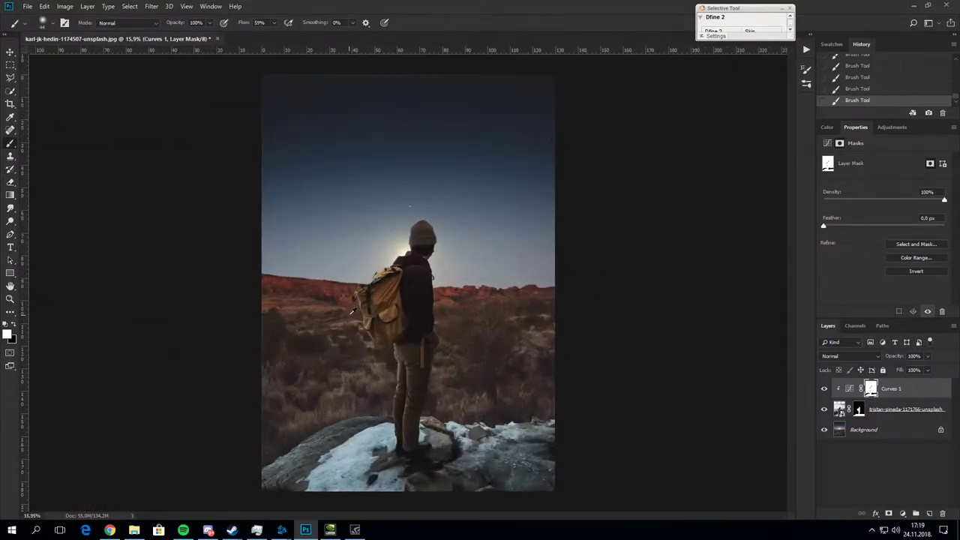
# Add Layer 1 clipped to Curves 1 at 56% opacity and paint black shadow over the rock bottom
pyautogui.click(929, 512)
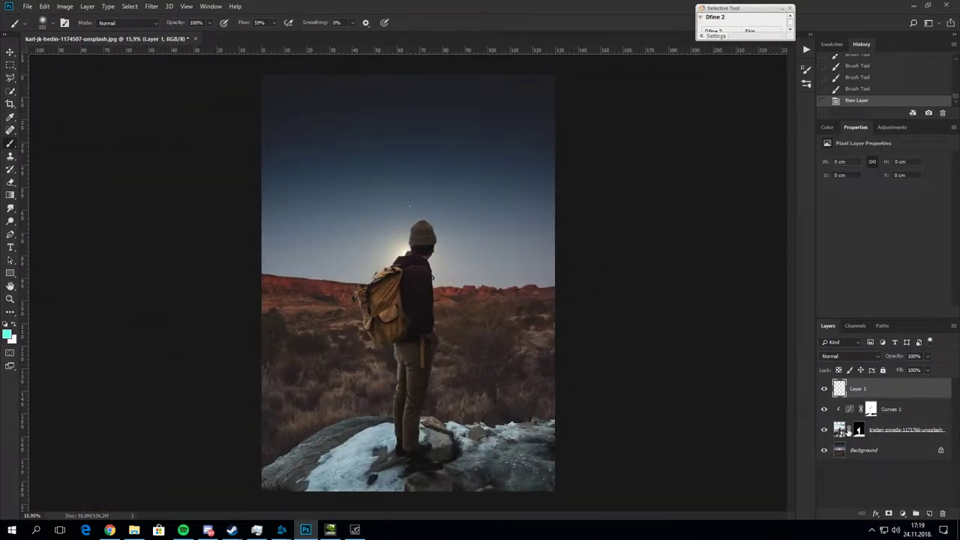
pyautogui.keyDown('alt'); pyautogui.click(828, 398); pyautogui.keyUp('alt')
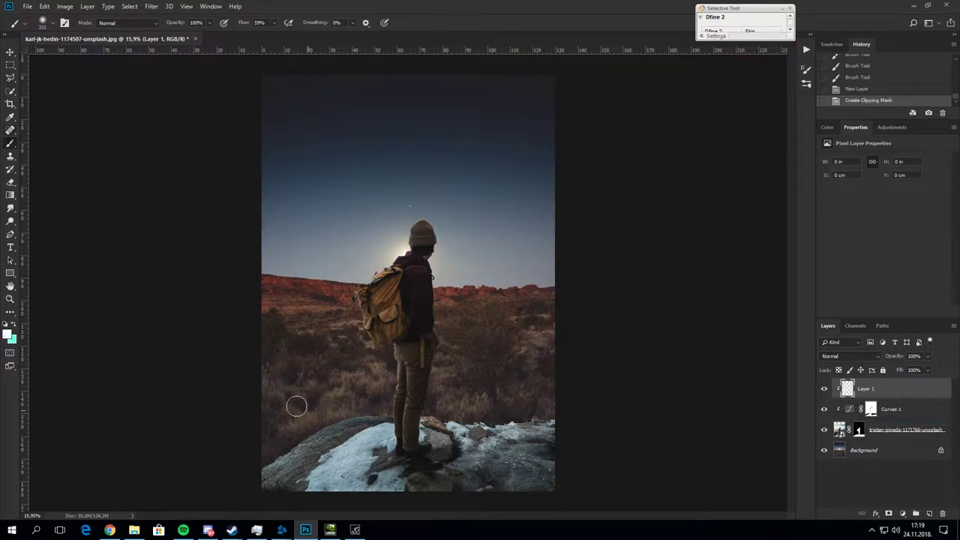
pyautogui.moveTo(389, 469); pyautogui.dragTo(420, 480)
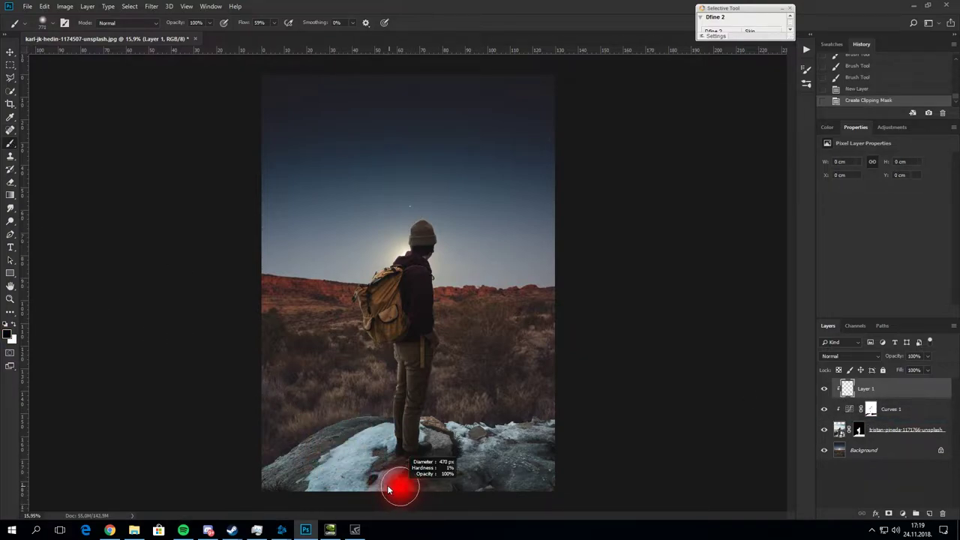
pyautogui.click(849, 355)
pyautogui.press('Escape')
pyautogui.moveTo(903, 355); pyautogui.dragTo(877, 355)
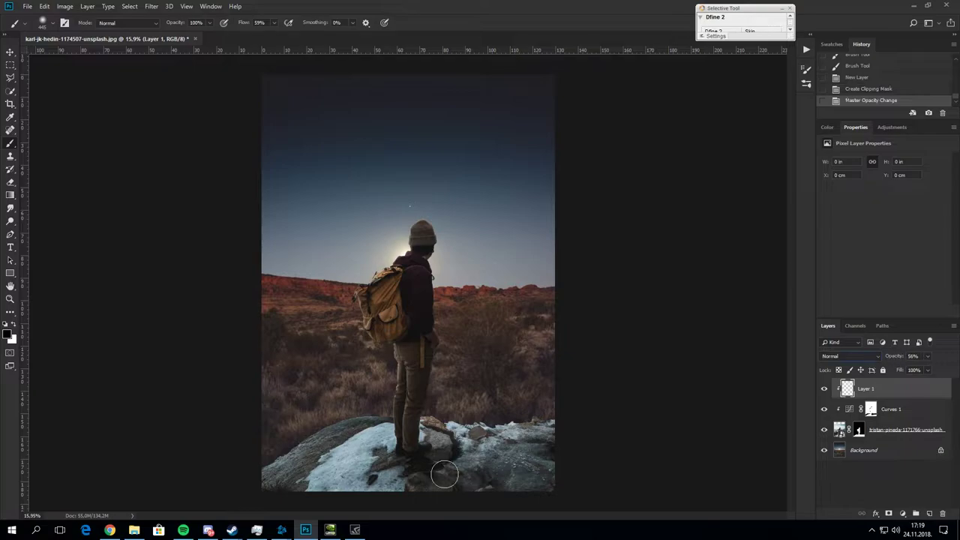
pyautogui.moveTo(390, 473); pyautogui.dragTo(414, 481)
pyautogui.click(409, 486)
pyautogui.click(396, 496)
pyautogui.click(369, 516)
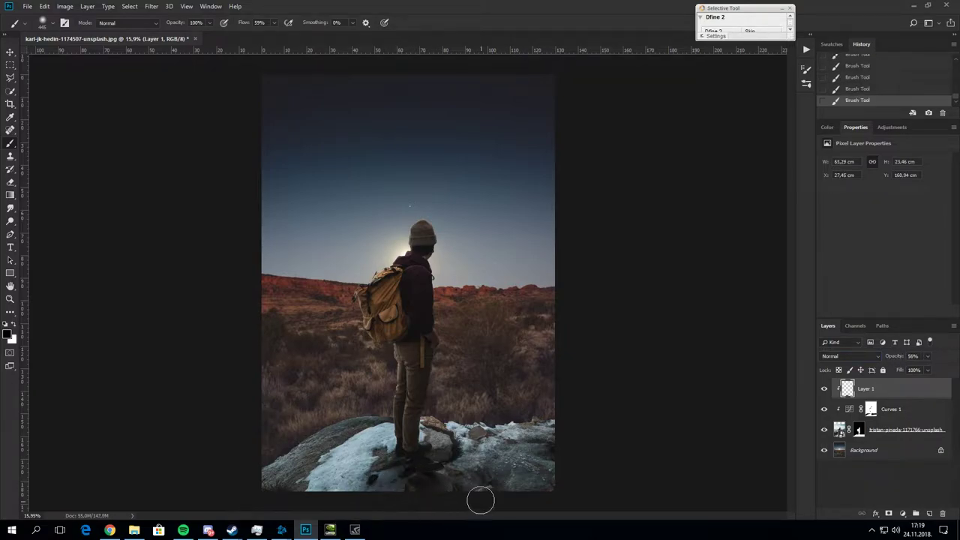
# Add a second empty layer clipped to Layer 1
pyautogui.scroll(5, 409, 442)
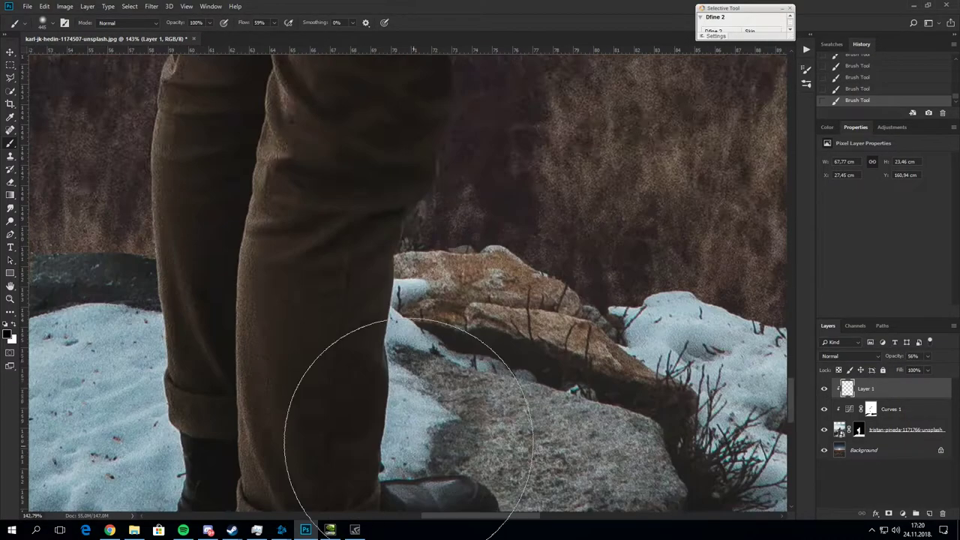
pyautogui.scroll(-5, 408, 442)
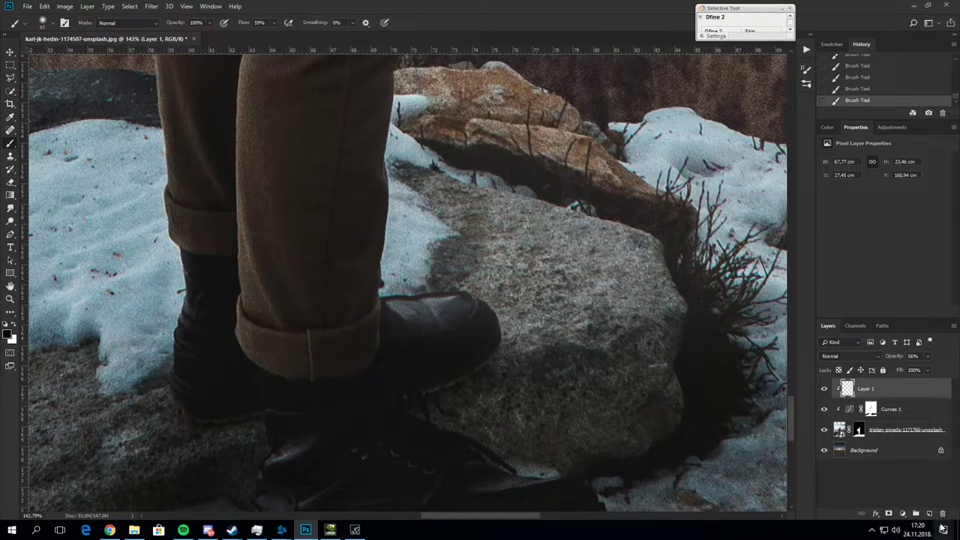
pyautogui.hotkey('ctrl', 'shift', 'alt', 'n')
pyautogui.keyDown('alt'); pyautogui.click(833, 398); pyautogui.keyUp('alt')
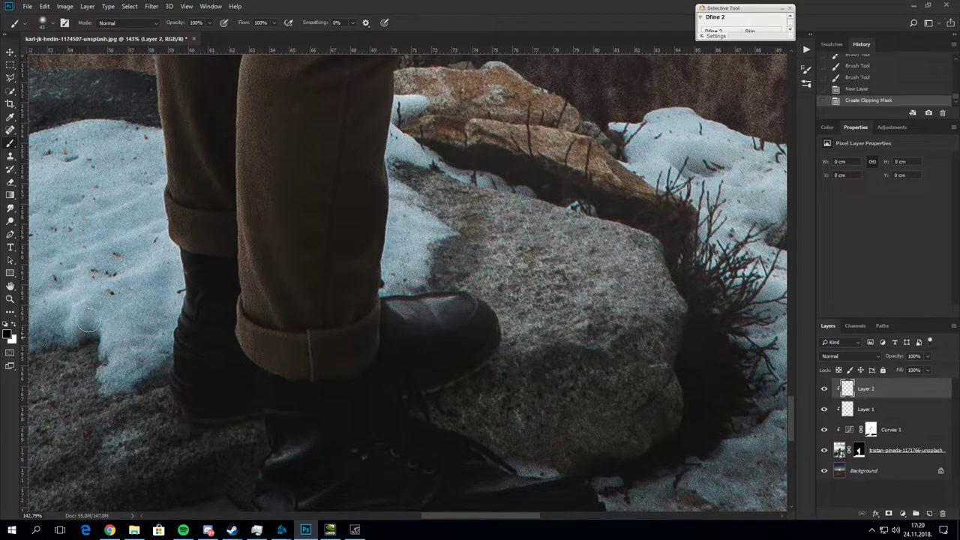
# Paint a black contact shadow under the boots on Layer 2, touch it up, at 36% opacity
pyautogui.moveTo(899, 358); pyautogui.dragTo(876, 359)
pyautogui.moveTo(160, 435)
pyautogui.mouseDown()
pyautogui.moveTo(266, 434)
pyautogui.moveTo(442, 390)
pyautogui.moveTo(510, 360)
pyautogui.moveTo(503, 375)
pyautogui.mouseUp()
pyautogui.press('e')
pyautogui.press('b')
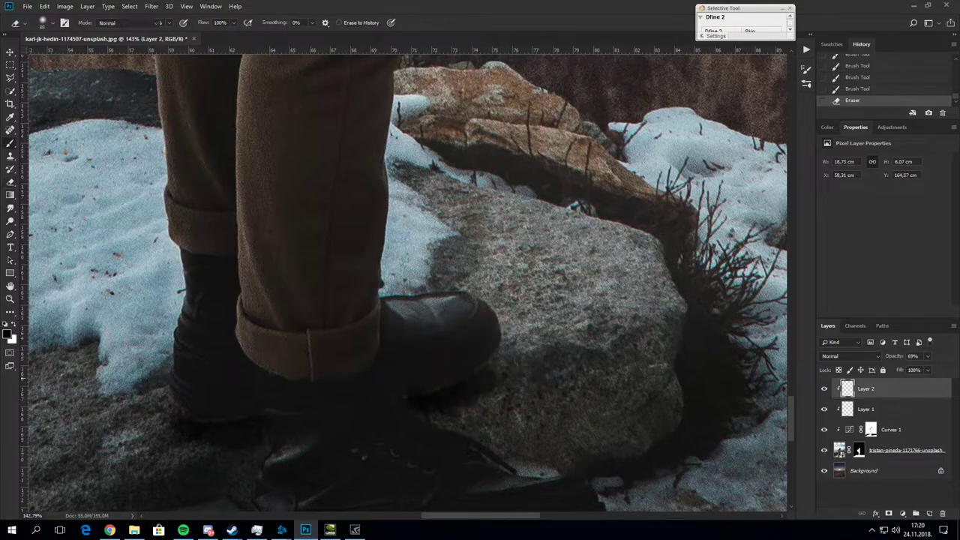
pyautogui.scroll(-2, 243, 410)
pyautogui.scroll(-2, 243, 410)
pyautogui.moveTo(300, 458)
pyautogui.mouseDown()
pyautogui.moveTo(336, 455)
pyautogui.moveTo(253, 455)
pyautogui.mouseUp()
pyautogui.scroll(-7, 252, 455)
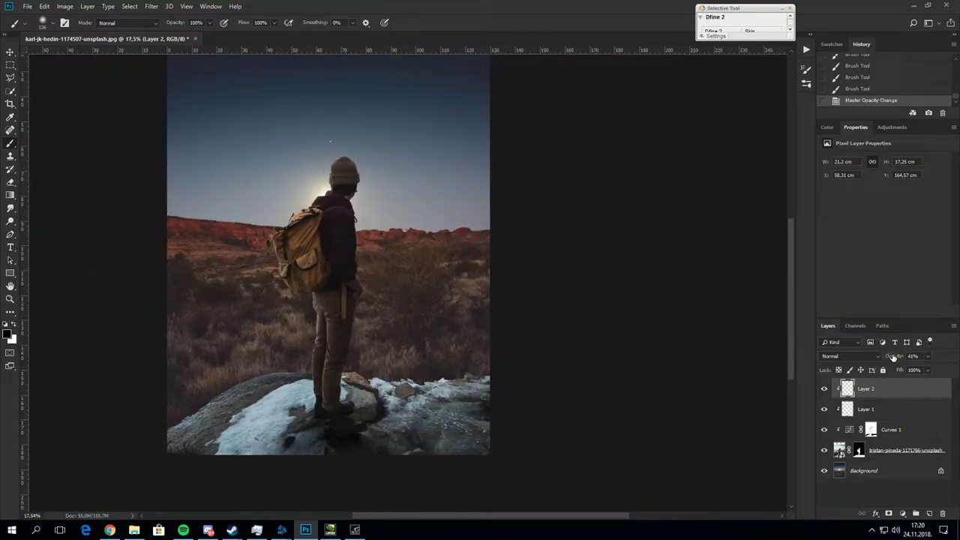
pyautogui.scroll(-3, 405, 277)
pyautogui.scroll(3, 405, 277)
pyautogui.scroll(-2, 405, 277)
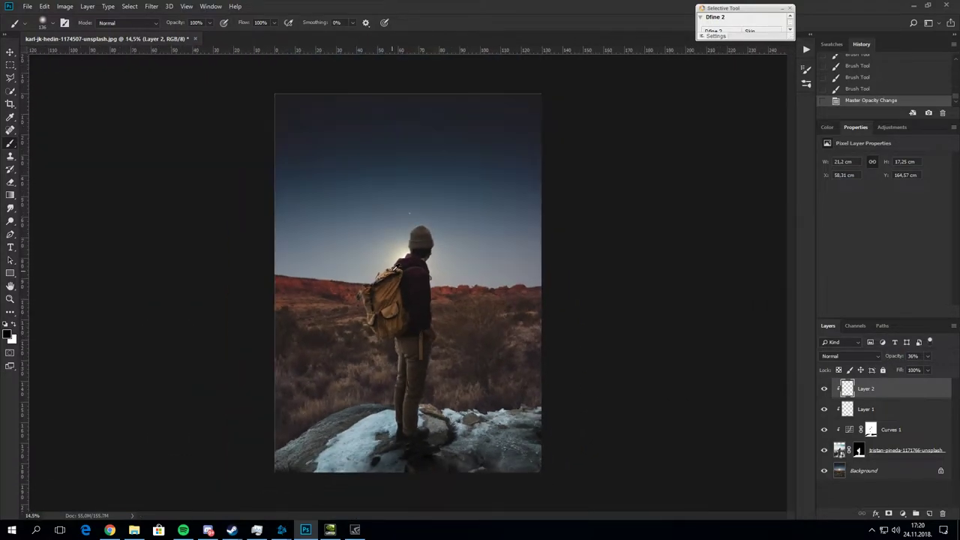
pyautogui.scroll(2, 405, 278)
# Add a Curves 2 adjustment above Curves 1 and raise the curve to brighten the image
pyautogui.click(888, 429)
pyautogui.scroll(2, 362, 244)
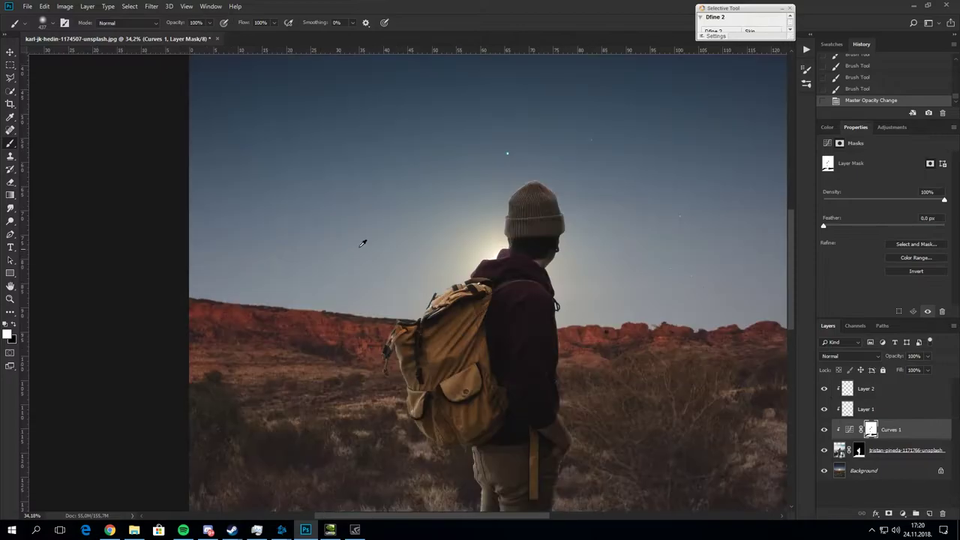
pyautogui.scroll(2, 450, 250)
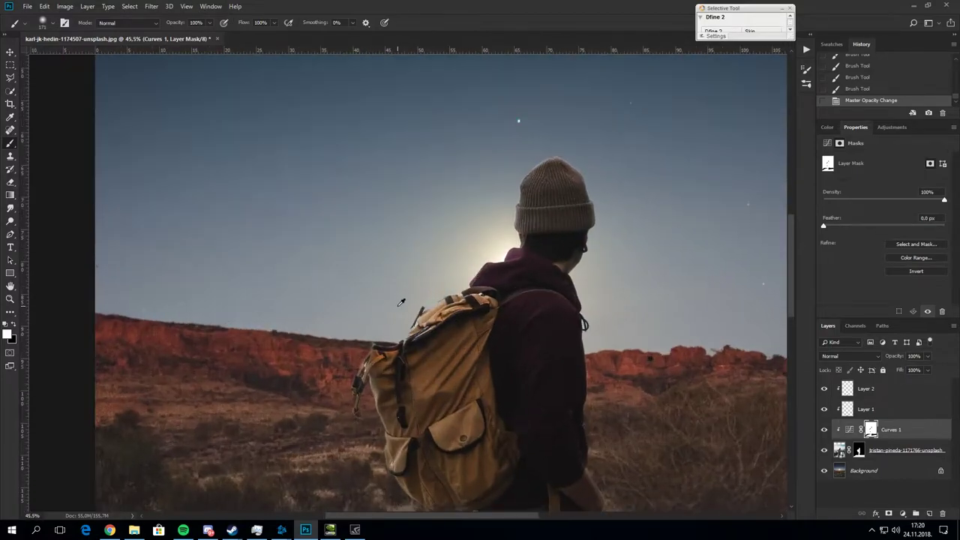
pyautogui.scroll(1, 400, 302)
pyautogui.click(902, 513)
pyautogui.click(867, 387)
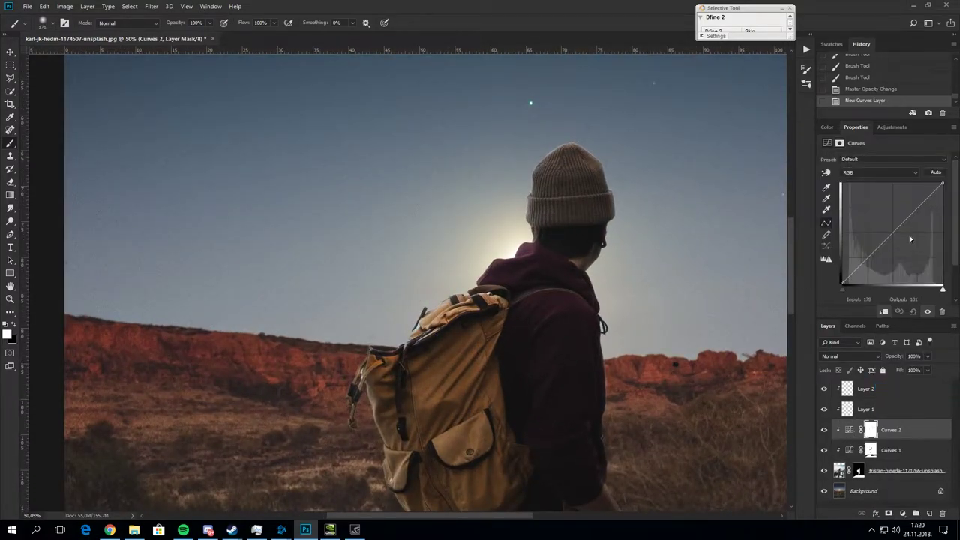
pyautogui.moveTo(887, 238); pyautogui.dragTo(886, 227)
pyautogui.moveTo(942, 186); pyautogui.dragTo(910, 187)
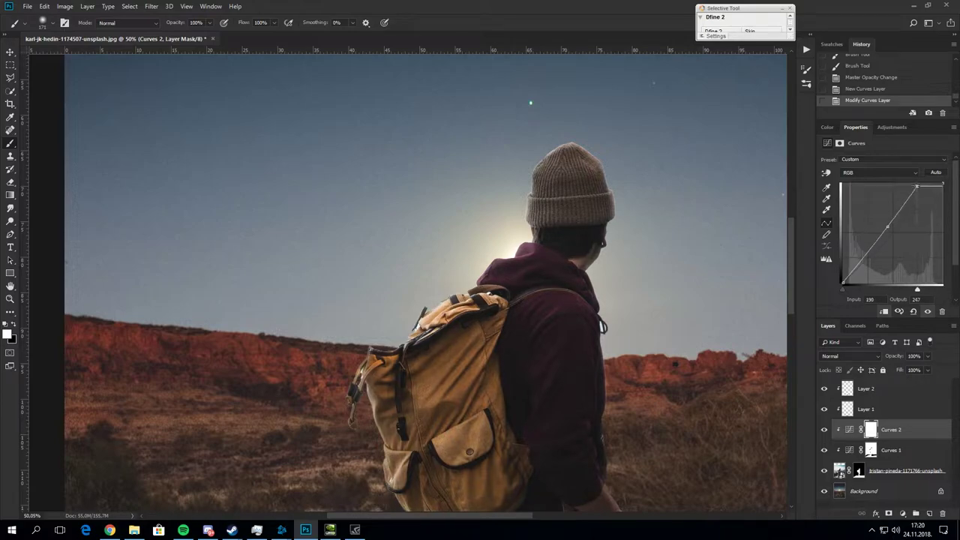
pyautogui.click(841, 285)
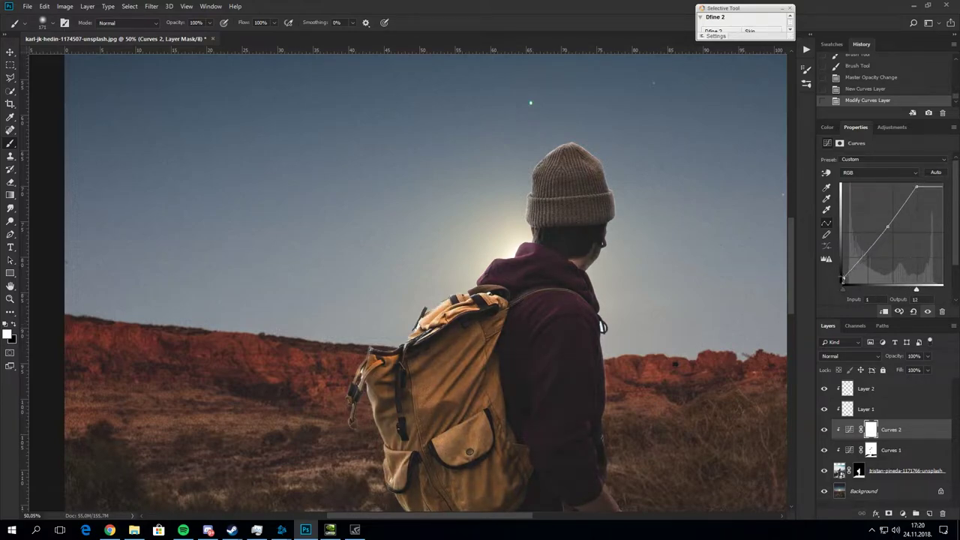
# Invert the Curves 2 mask to black and paint the brightening back along the hat outline
pyautogui.hotkey('ctrl', 'i')
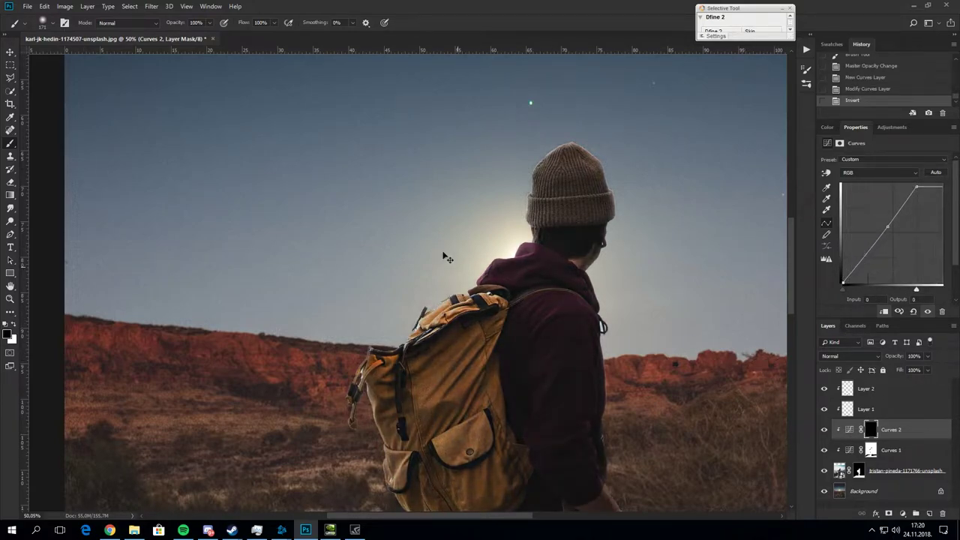
pyautogui.click(450, 258)
pyautogui.click(491, 232)
pyautogui.moveTo(523, 186)
pyautogui.mouseDown()
pyautogui.moveTo(525, 169)
pyautogui.moveTo(589, 142)
pyautogui.moveTo(623, 227)
pyautogui.mouseUp()
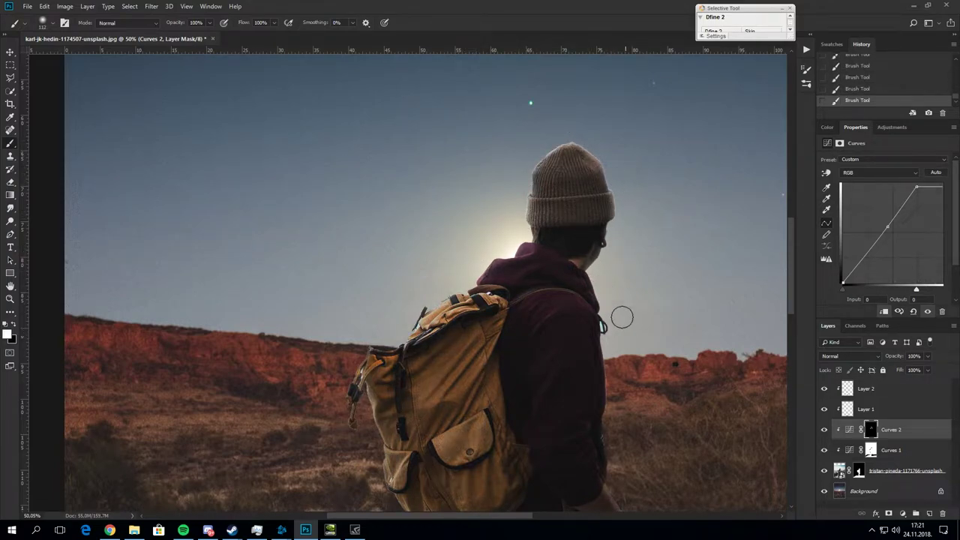
pyautogui.scroll(-2, 621, 317)
# Target the hiker photo's layer mask and paint out the white slivers beside the strap
pyautogui.hotkey('alt', '[')
pyautogui.hotkey('alt', '[')
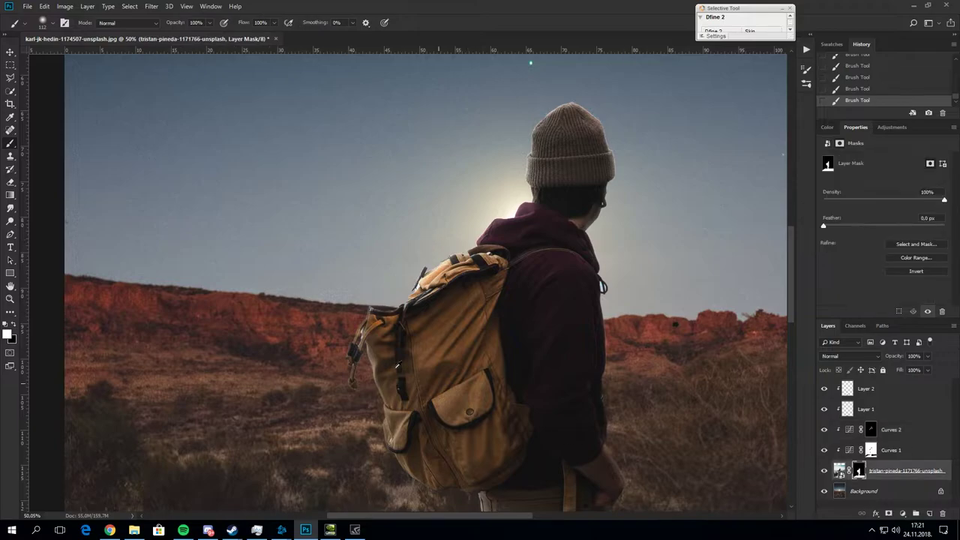
pyautogui.scroll(3, 352, 337)
pyautogui.scroll(3, 343, 326)
pyautogui.moveTo(324, 302); pyautogui.dragTo(347, 196)
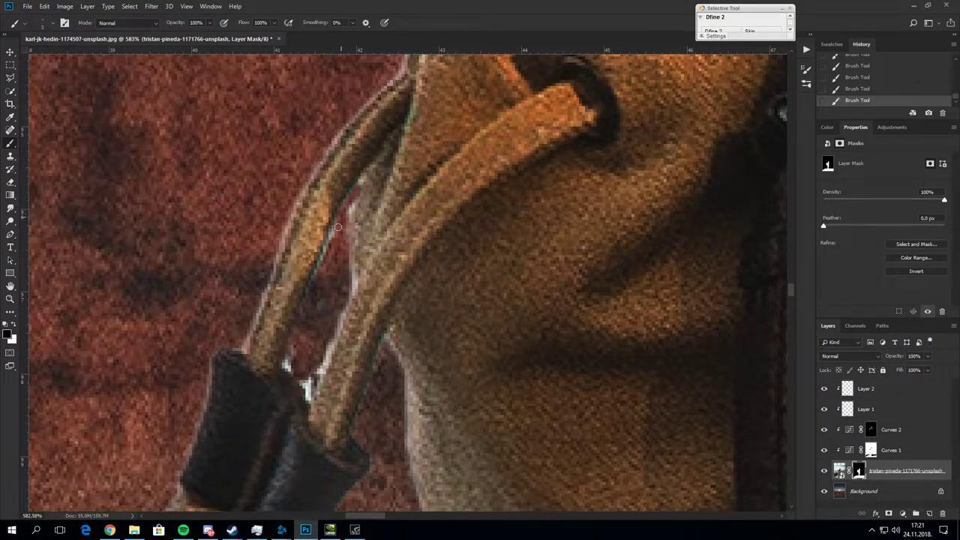
pyautogui.moveTo(306, 391); pyautogui.dragTo(334, 338)
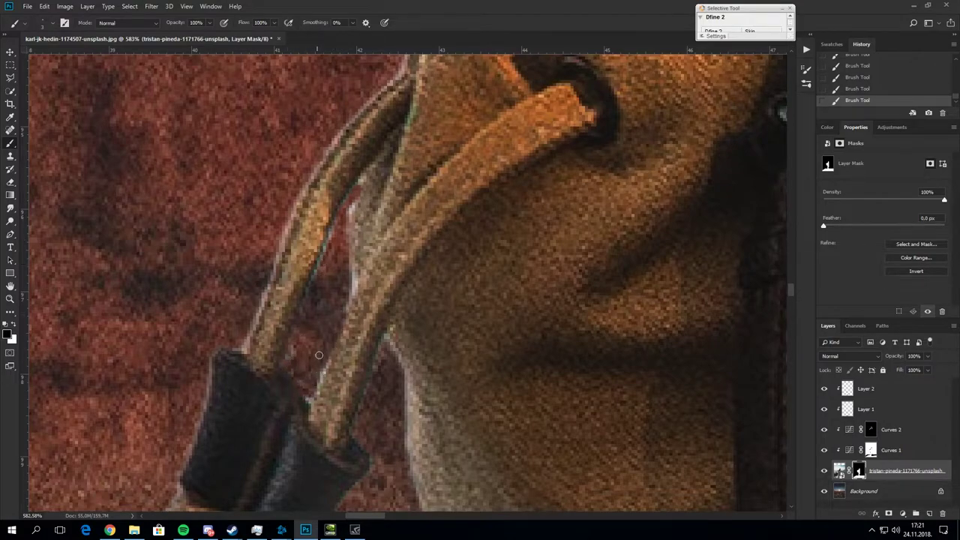
# Zoom in and fill the bright gaps inside the backpack strap loop on the mask
pyautogui.scroll(-3, 319, 355)
pyautogui.scroll(2, 336, 270)
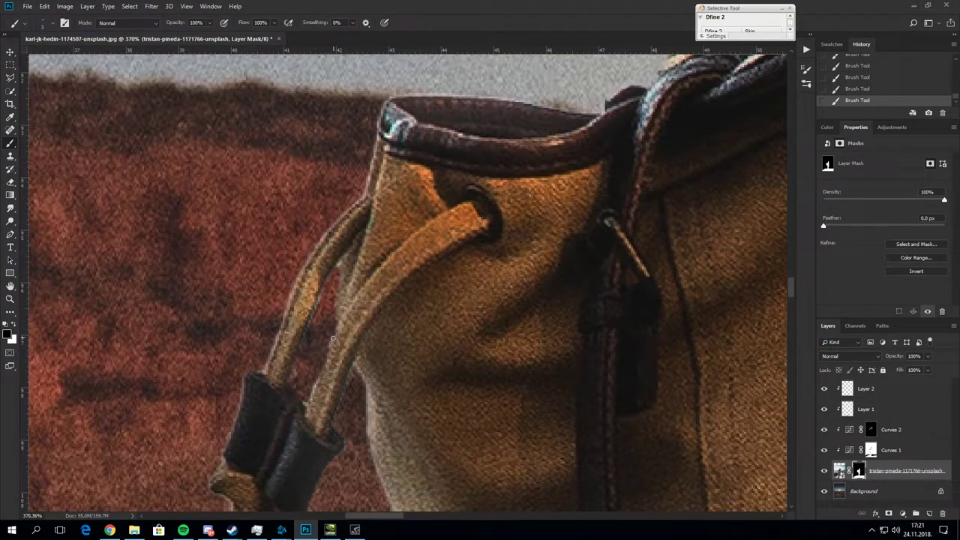
pyautogui.scroll(-3, 315, 376)
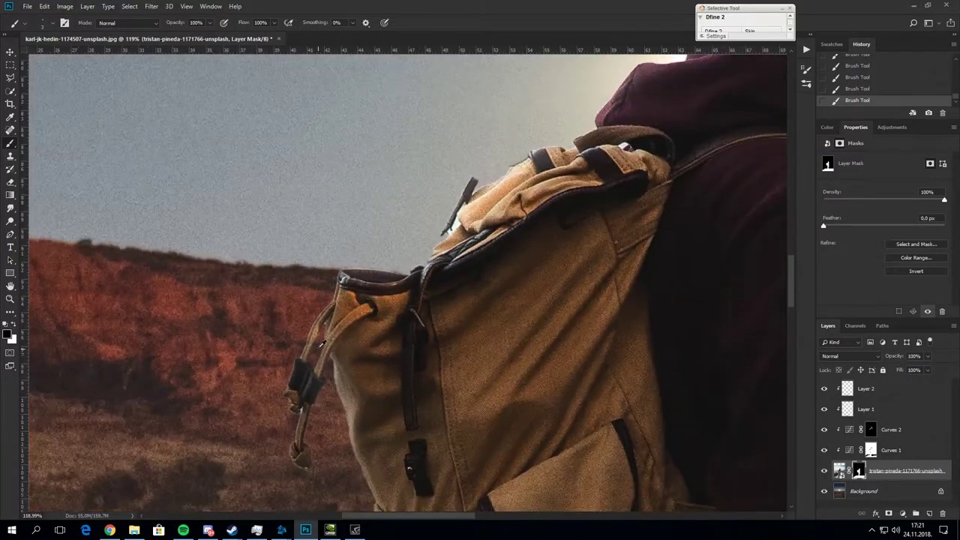
pyautogui.scroll(3, 324, 316)
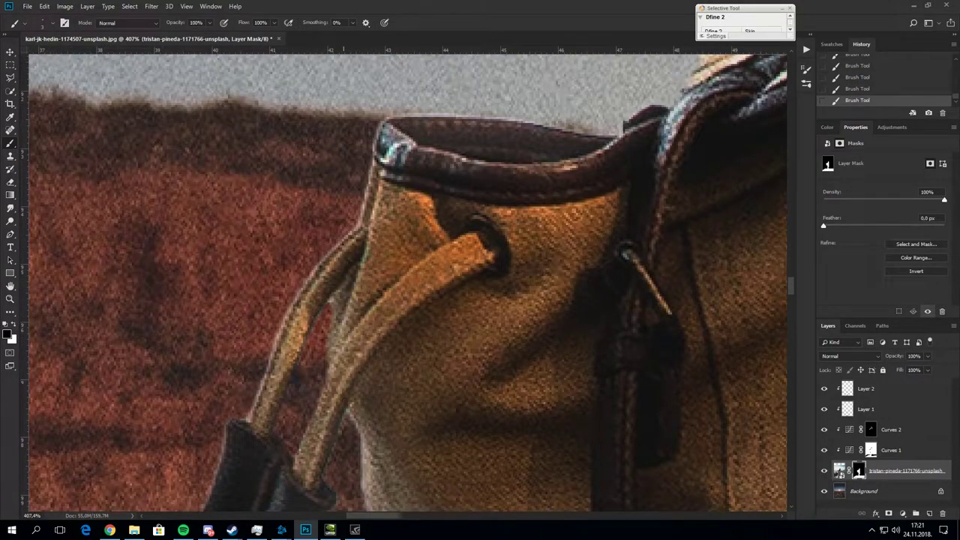
pyautogui.scroll(-3, 338, 403)
pyautogui.scroll(3, 360, 397)
pyautogui.scroll(1, 369, 395)
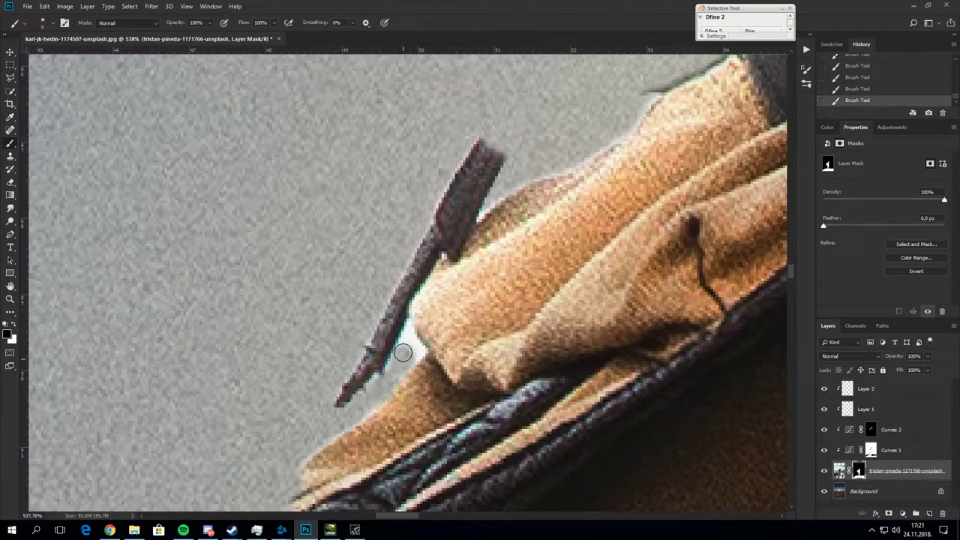
pyautogui.scroll(-3, 442, 330)
pyautogui.scroll(-2, 450, 332)
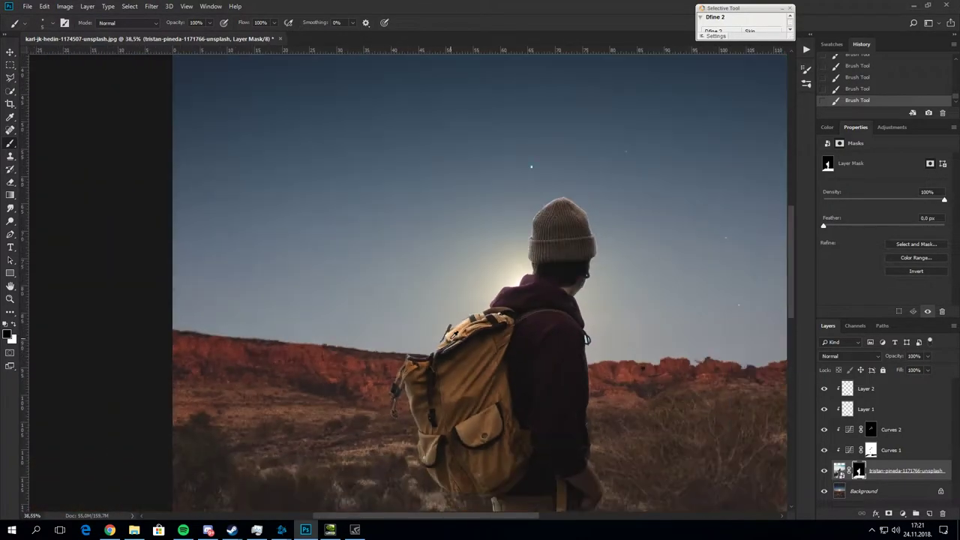
pyautogui.scroll(-1, 491, 354)
pyautogui.scroll(5, 560, 344)
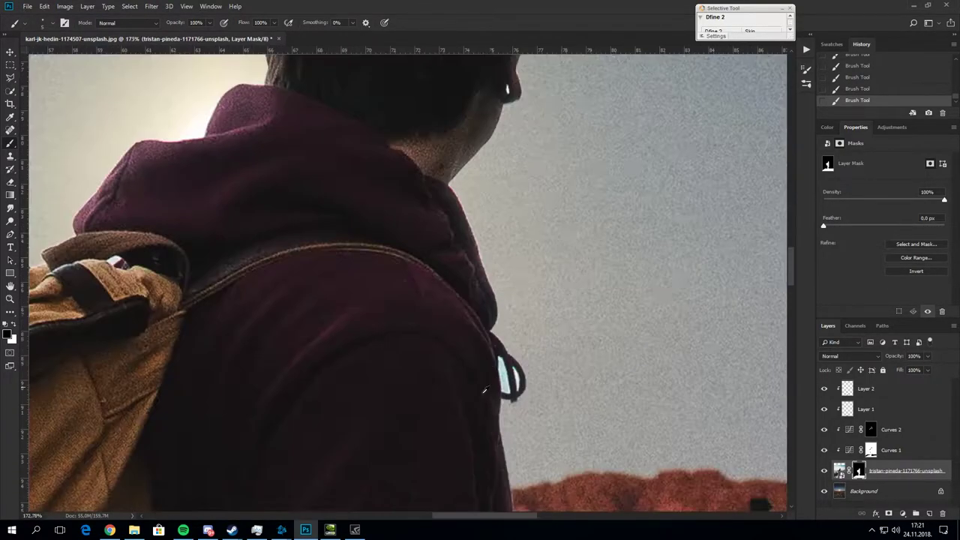
pyautogui.scroll(3, 518, 345)
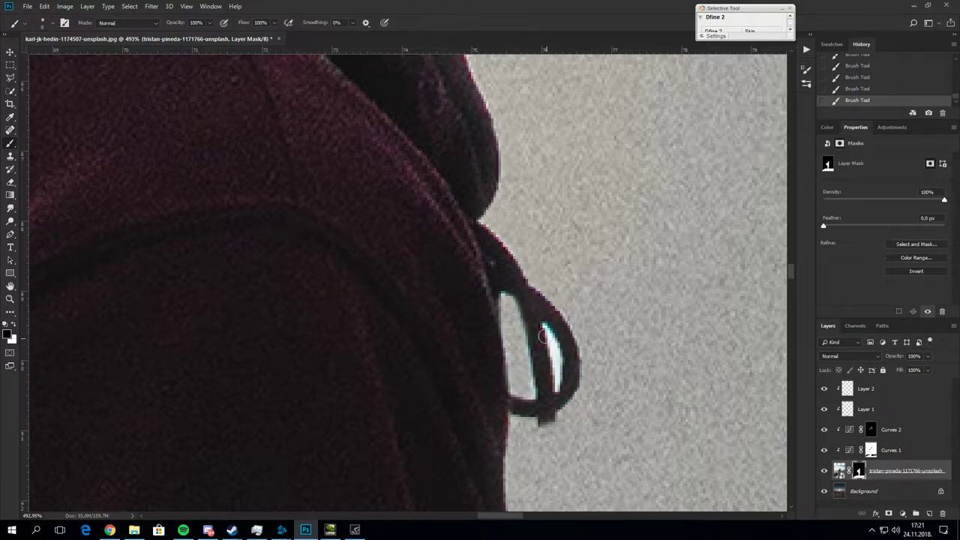
pyautogui.moveTo(544, 328); pyautogui.dragTo(545, 334)
pyautogui.scroll(-6, 545, 334)
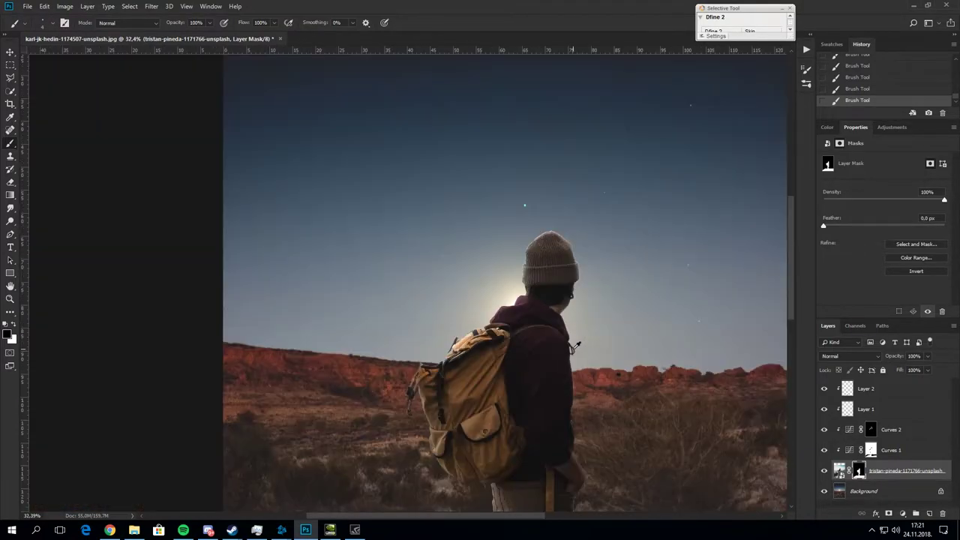
pyautogui.scroll(4, 572, 356)
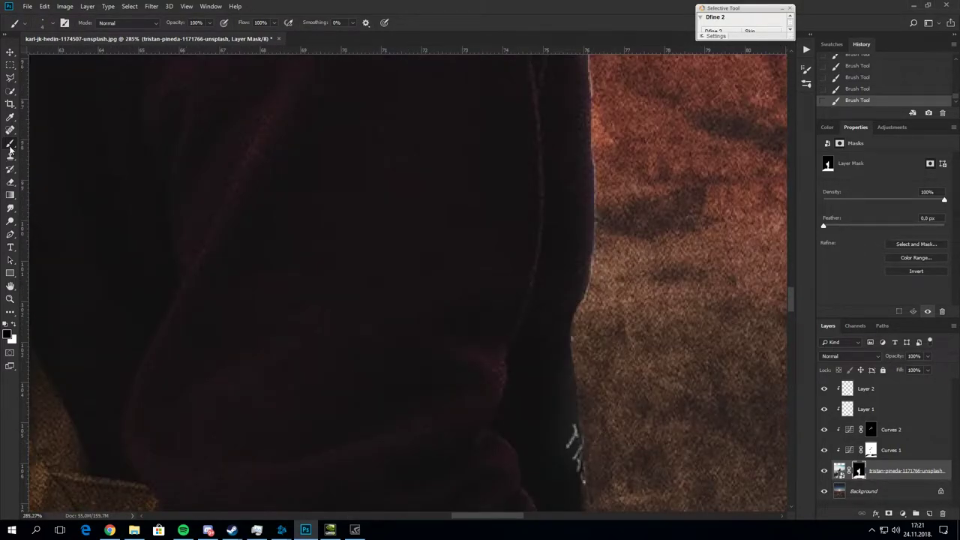
# Rasterize the hiker photo and clone out the stray light marks along its edge
pyautogui.press('s')
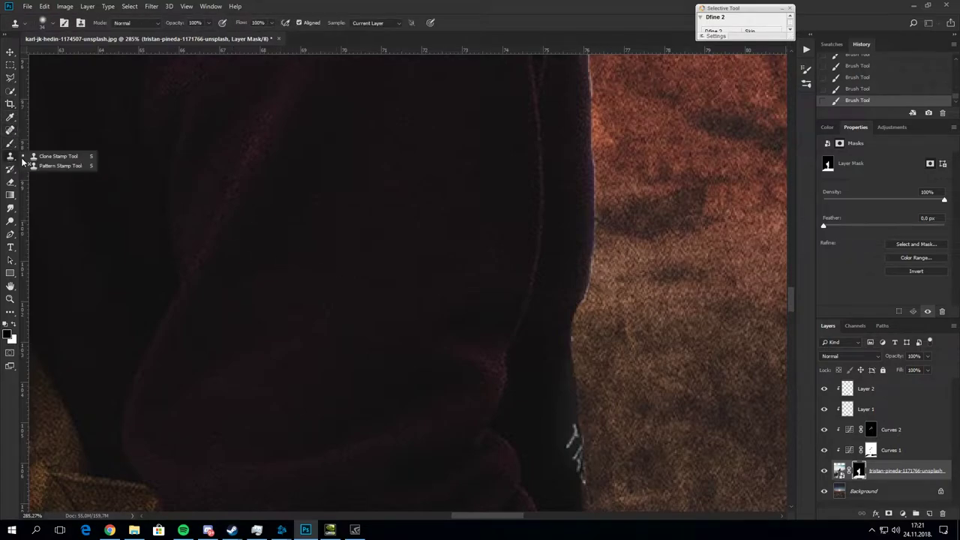
pyautogui.hotkey('ctrl', 'z')
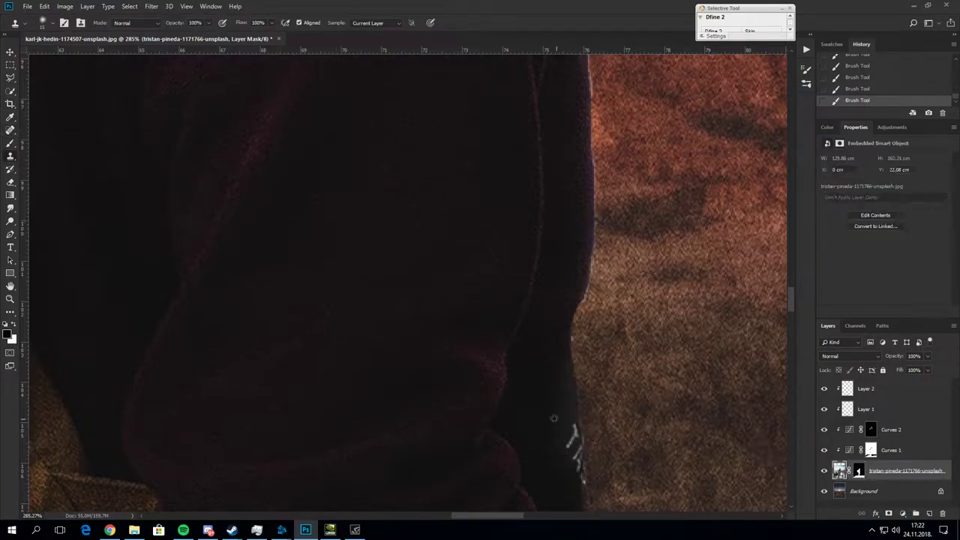
pyautogui.click(317, 315)
pyautogui.click(461, 204)
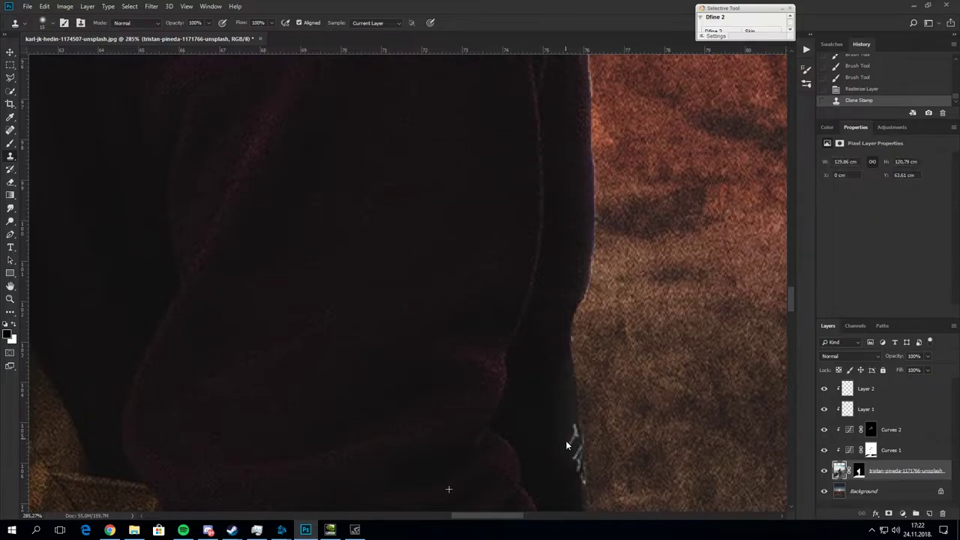
pyautogui.click(568, 439)
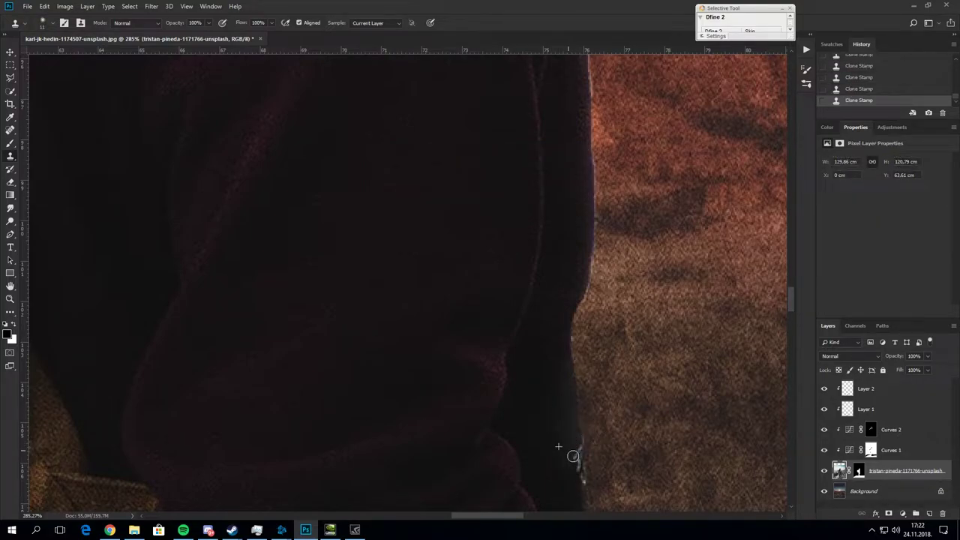
# Paint the Curves 2 mask along the rock edge near the boots
pyautogui.scroll(-5, 572, 455)
pyautogui.scroll(-5, 572, 455)
pyautogui.scroll(2, 461, 443)
pyautogui.scroll(-2, 412, 405)
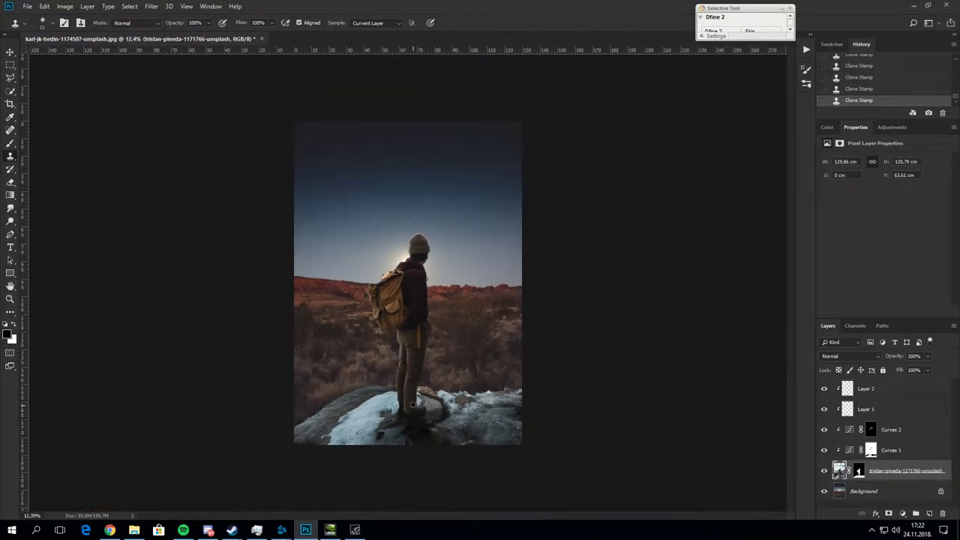
pyautogui.scroll(1, 411, 405)
pyautogui.click(870, 429)
pyautogui.press('b')
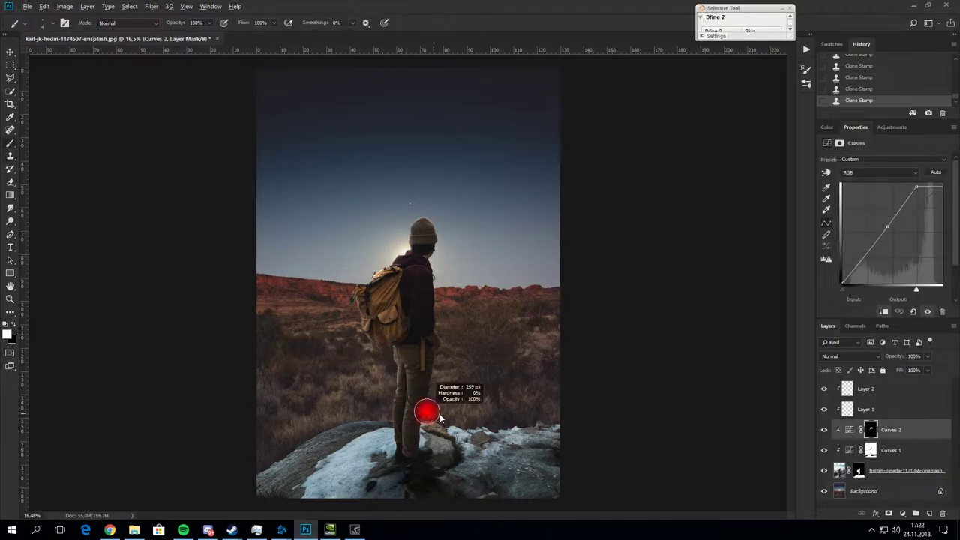
pyautogui.moveTo(461, 435); pyautogui.dragTo(528, 435)
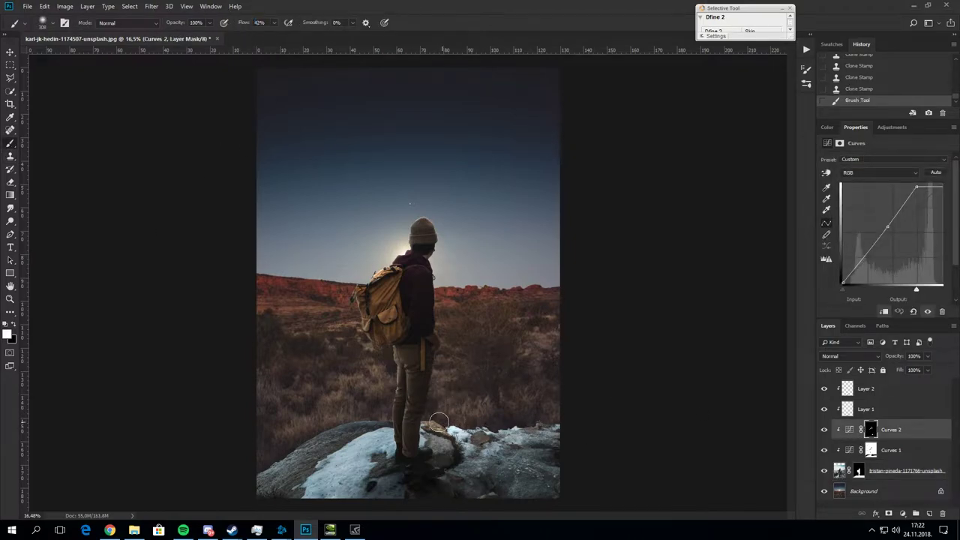
pyautogui.moveTo(438, 422)
pyautogui.mouseDown()
pyautogui.moveTo(375, 420)
pyautogui.moveTo(301, 448)
pyautogui.mouseUp()
pyautogui.scroll(-1, 409, 204)
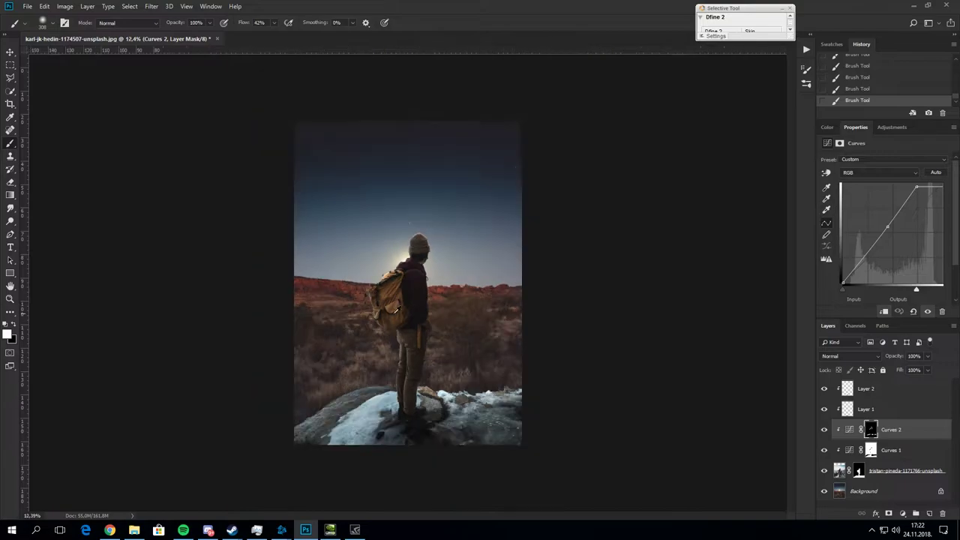
# Add clipped Layer 3 over the background photo with a white glow around the head at 78% opacity
pyautogui.click(848, 491)
pyautogui.hotkey('ctrl', 'shift', 'alt', 'n')
pyautogui.hotkey('ctrl', 'alt', 'g')
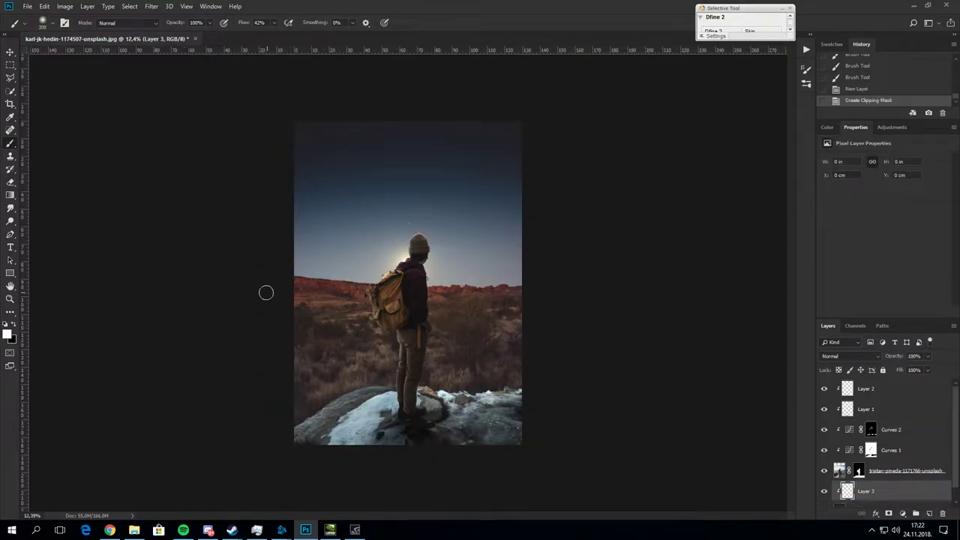
pyautogui.click(403, 253)
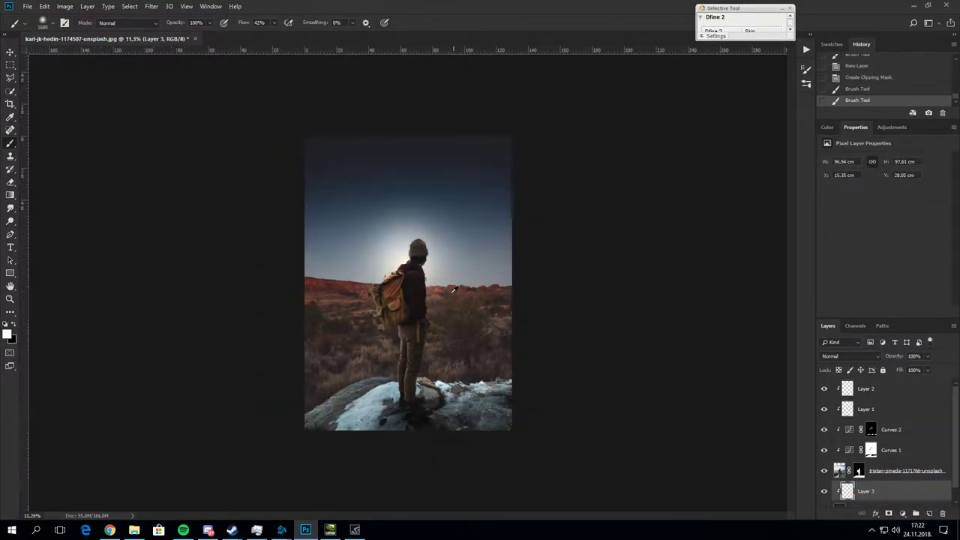
pyautogui.click(428, 263)
pyautogui.scroll(1, 417, 275)
pyautogui.click(375, 250)
pyautogui.scroll(-1, 404, 237)
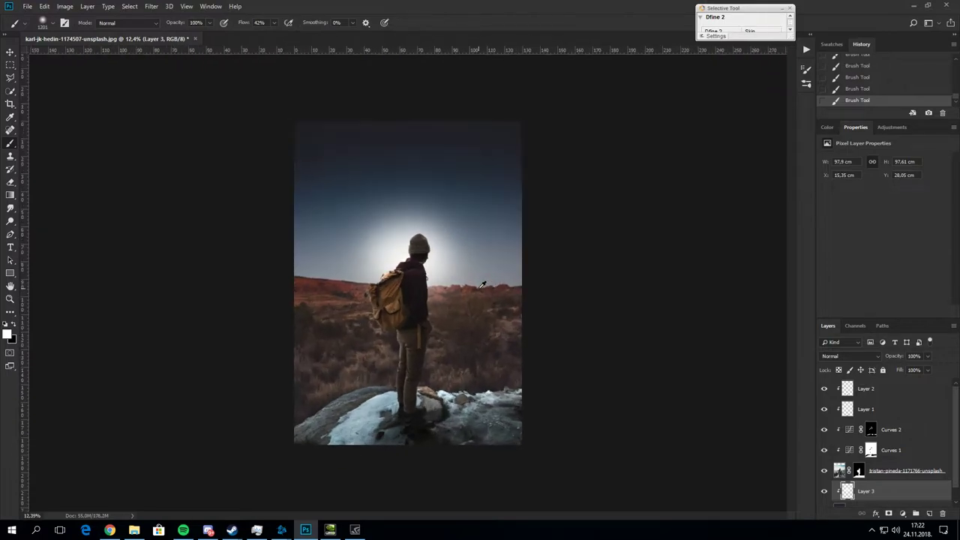
pyautogui.moveTo(896, 355); pyautogui.dragTo(864, 355)
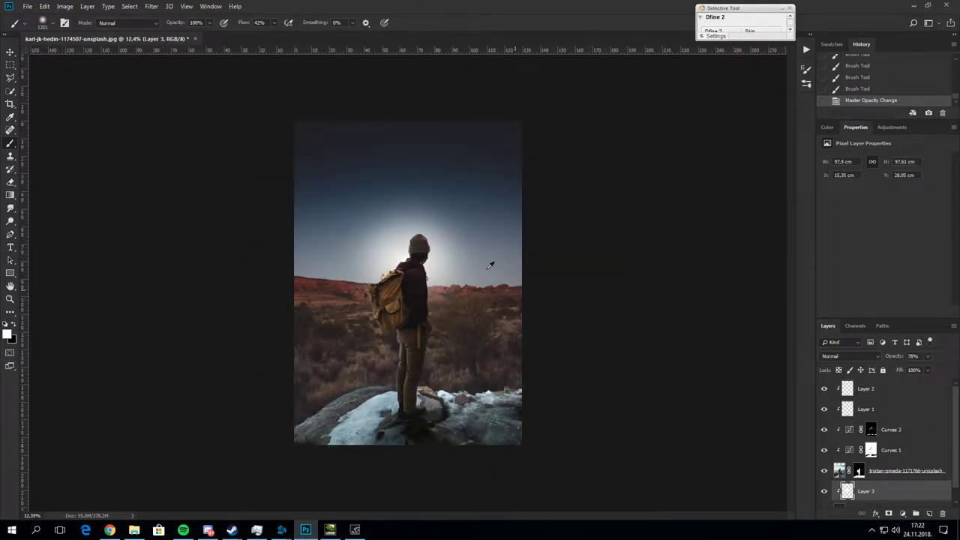
pyautogui.scroll(3, 412, 224)
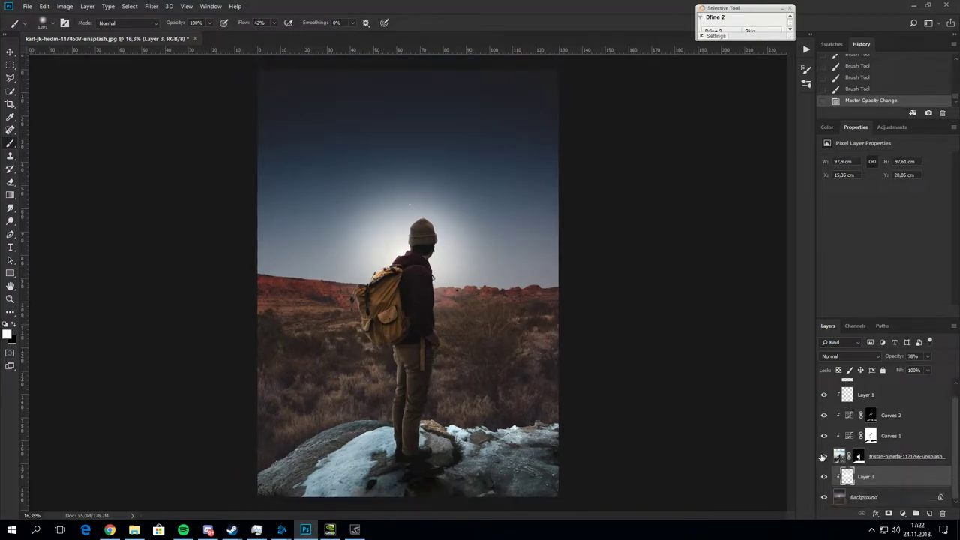
# Zoom in and out to inspect the Curves 2 mask around the backpack and boots
pyautogui.scroll(5, 388, 273)
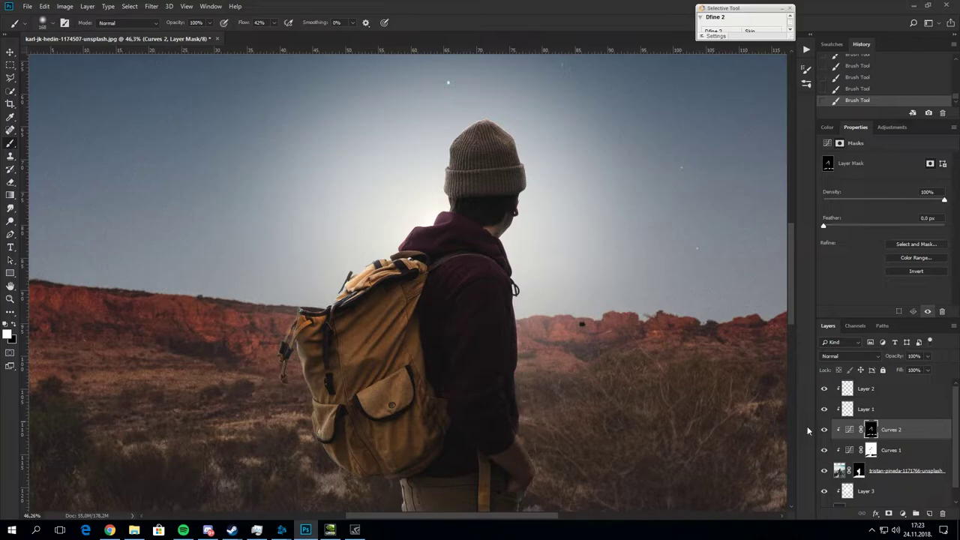
pyautogui.scroll(-5, 321, 321)
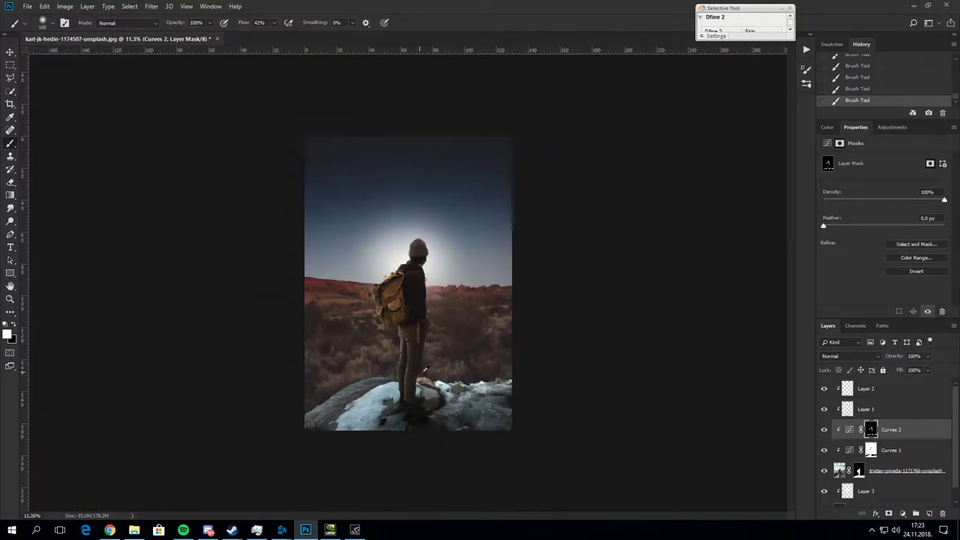
pyautogui.scroll(5, 412, 420)
pyautogui.scroll(4, 480, 352)
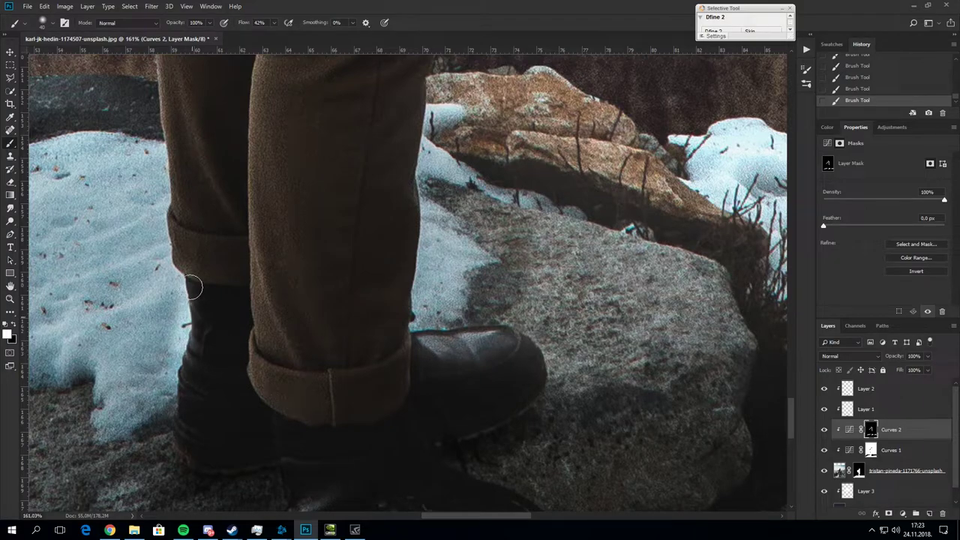
pyautogui.scroll(-10, 450, 384)
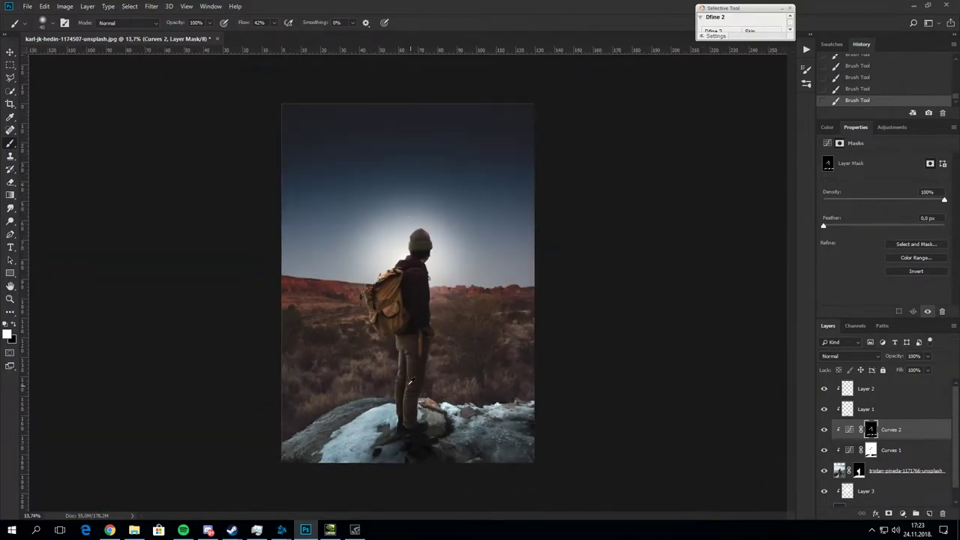
pyautogui.scroll(1, 424, 305)
# Add a Selective Color adjustment layer above the hiker photo layer
pyautogui.click(910, 466)
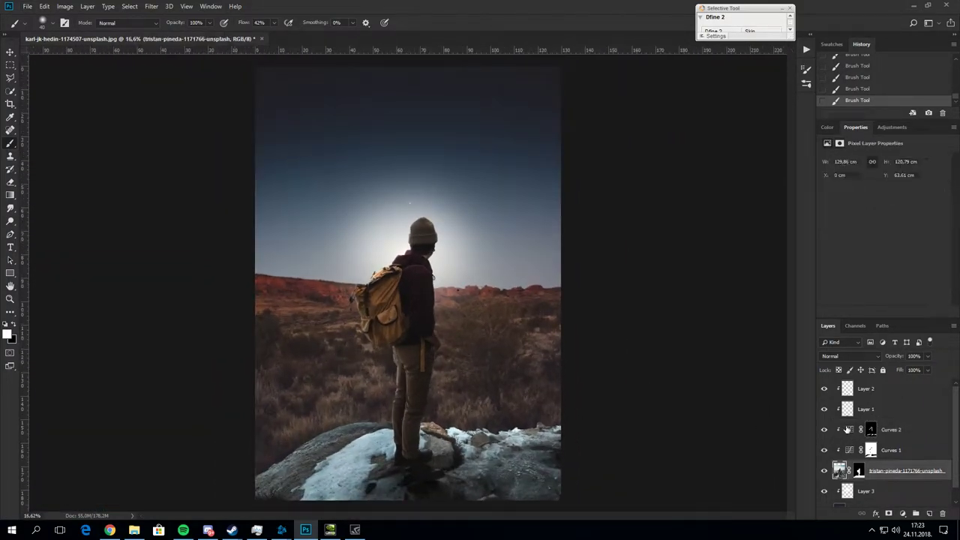
pyautogui.click(862, 470)
pyautogui.click(903, 515)
pyautogui.click(896, 493)
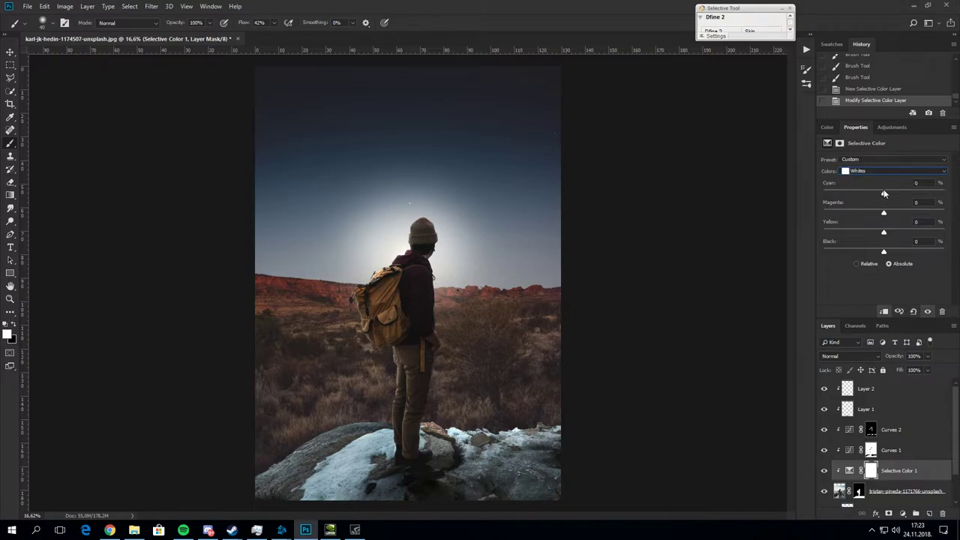
# Set the Selective Color Cyan to -1 and Black to +2
pyautogui.press('Up')
pyautogui.press('Up')
pyautogui.press('Up')
pyautogui.scroll(-3, 882, 194)
pyautogui.scroll(-3, 889, 200)
pyautogui.moveTo(890, 195); pyautogui.dragTo(882, 214)
pyautogui.moveTo(883, 254); pyautogui.dragTo(885, 253)
# Switch to the Move tool and zoom around the composite
pyautogui.click(11, 50)
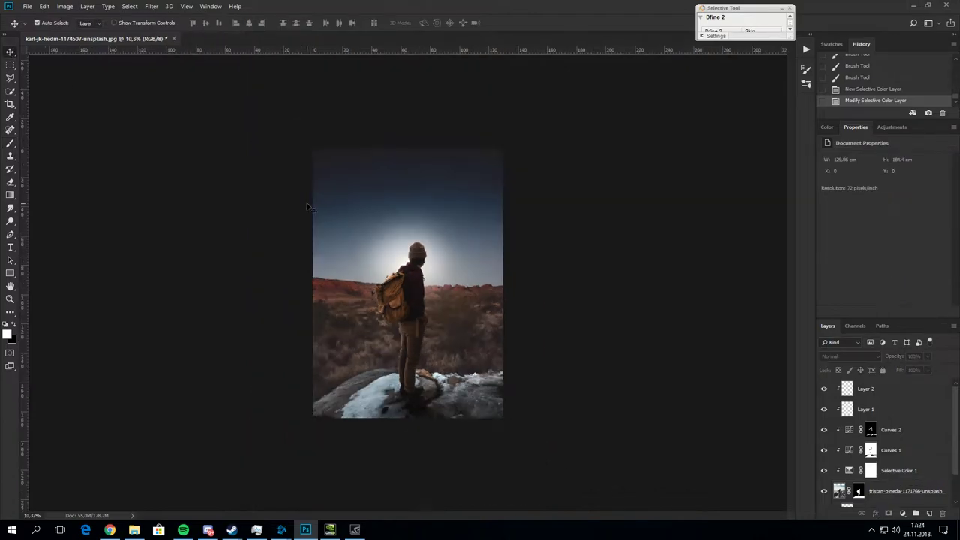
pyautogui.scroll(2, 344, 233)
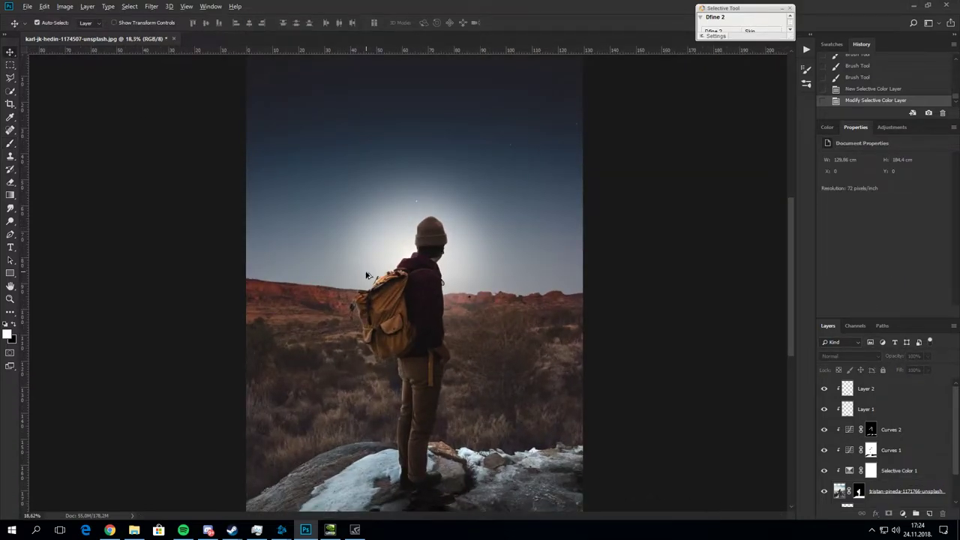
pyautogui.scroll(2, 459, 407)
pyautogui.scroll(-2, 439, 410)
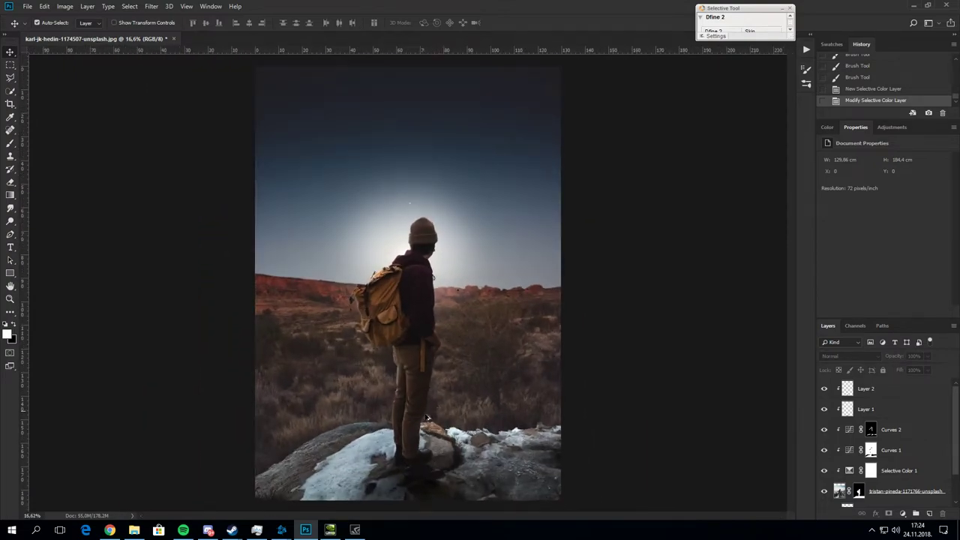
pyautogui.scroll(-1, 426, 417)
pyautogui.scroll(1, 428, 405)
pyautogui.scroll(1, 429, 400)
pyautogui.scroll(1, 439, 363)
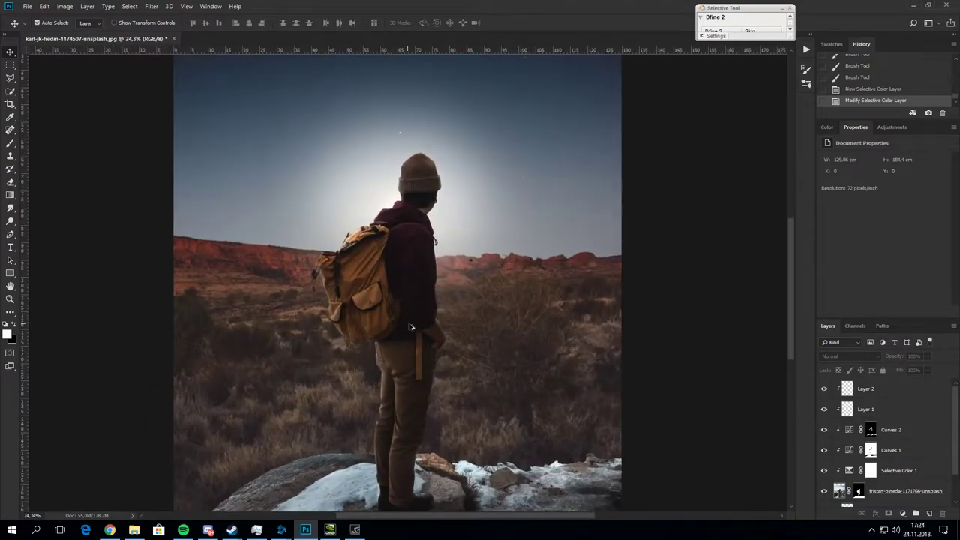
pyautogui.scroll(-2, 411, 327)
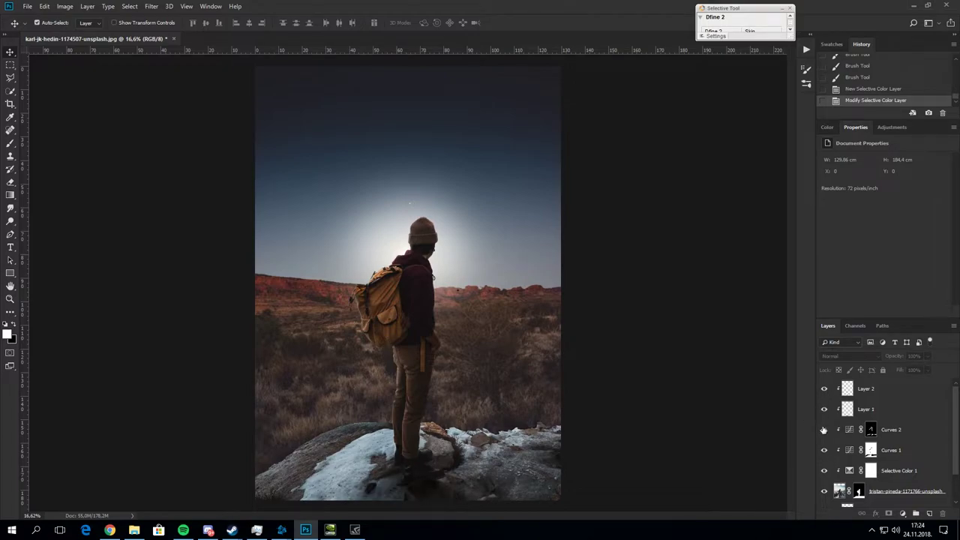
pyautogui.scroll(-1, 453, 299)
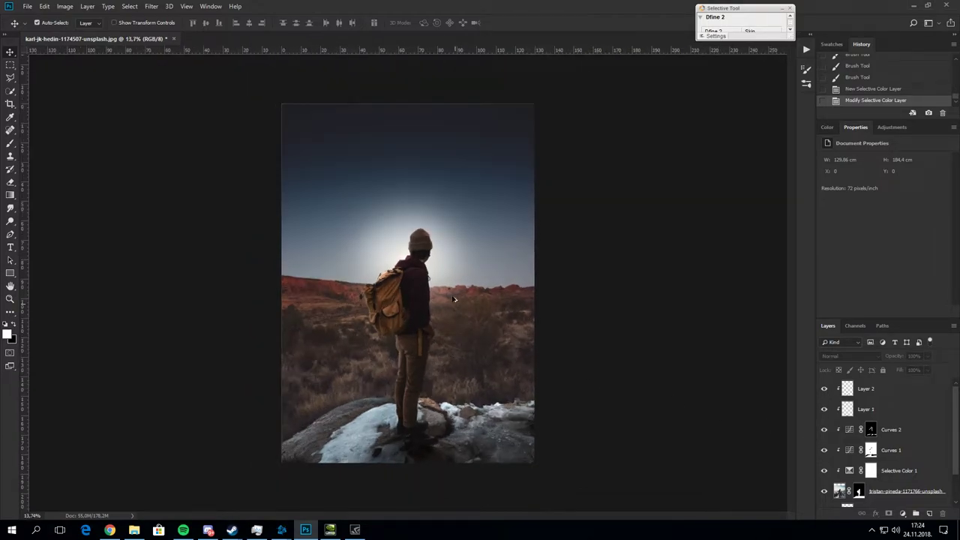
# Select Layer 2 and preview the adjustment layer list, then dismiss it
pyautogui.click(870, 392)
pyautogui.click(901, 513)
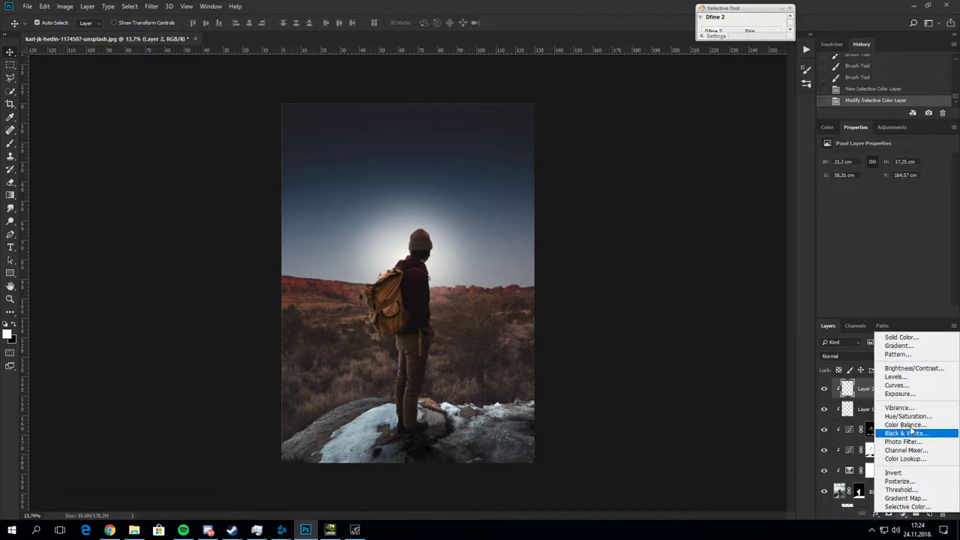
pyautogui.press('Escape')
# Select the glow Layer 3, compare its visibility, and set it to Screen blending
pyautogui.click(866, 470)
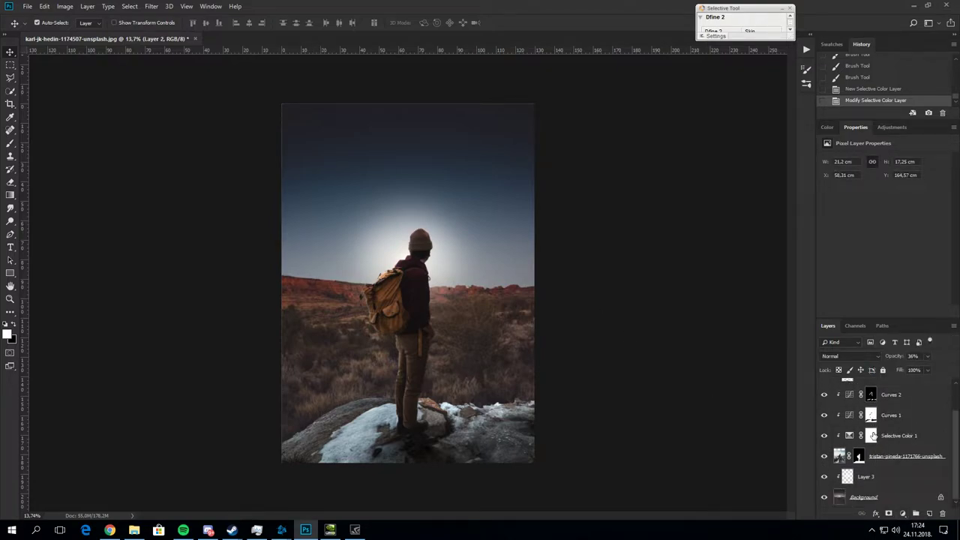
pyautogui.click(824, 476)
pyautogui.press('b')
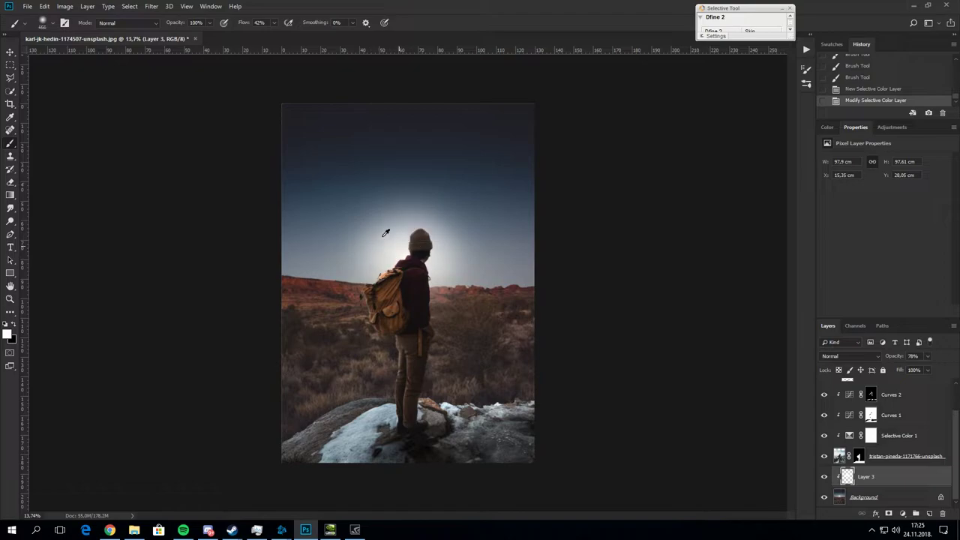
pyautogui.click(851, 356)
pyautogui.click(847, 195)
# Paint more white glow around the hiker and lower Layer 3 opacity to about 60%
pyautogui.moveTo(422, 253); pyautogui.dragTo(450, 225)
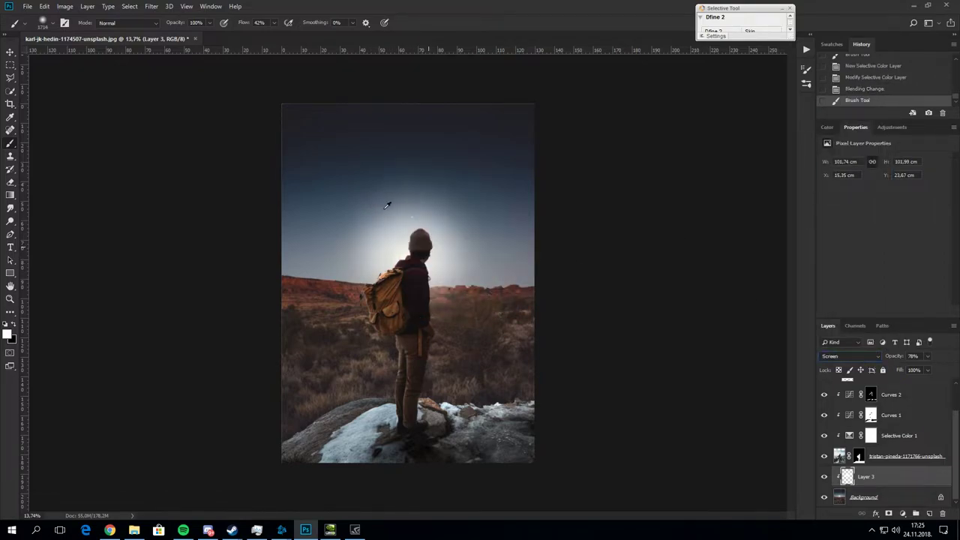
pyautogui.moveTo(392, 207); pyautogui.dragTo(516, 289)
pyautogui.moveTo(907, 357); pyautogui.dragTo(893, 357)
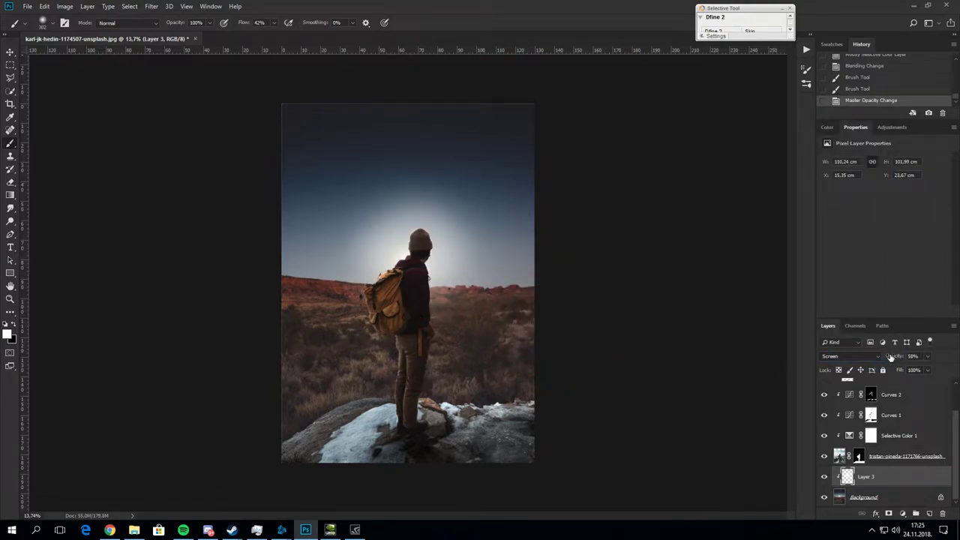
pyautogui.scroll(-1, 578, 327)
pyautogui.scroll(1, 578, 327)
pyautogui.scroll(-1, 610, 332)
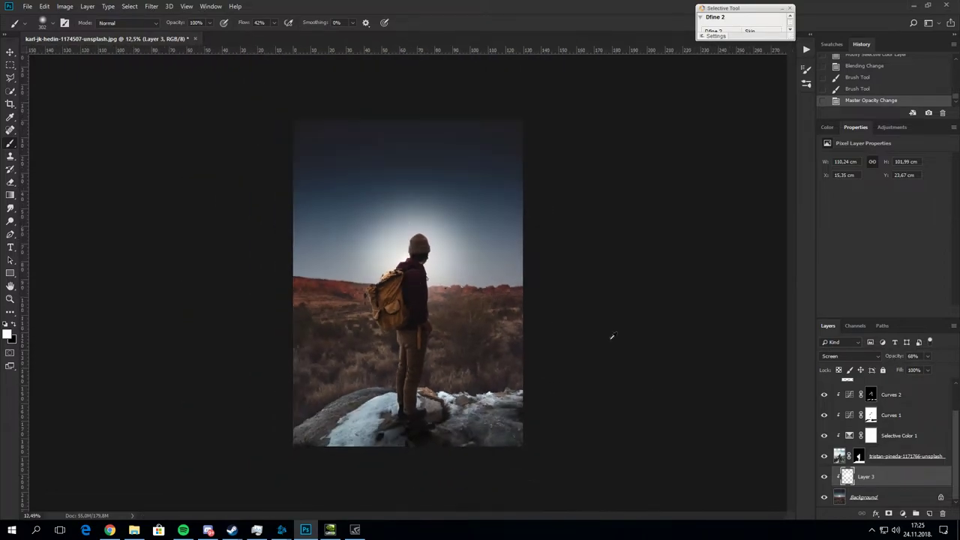
pyautogui.scroll(3, 829, 393)
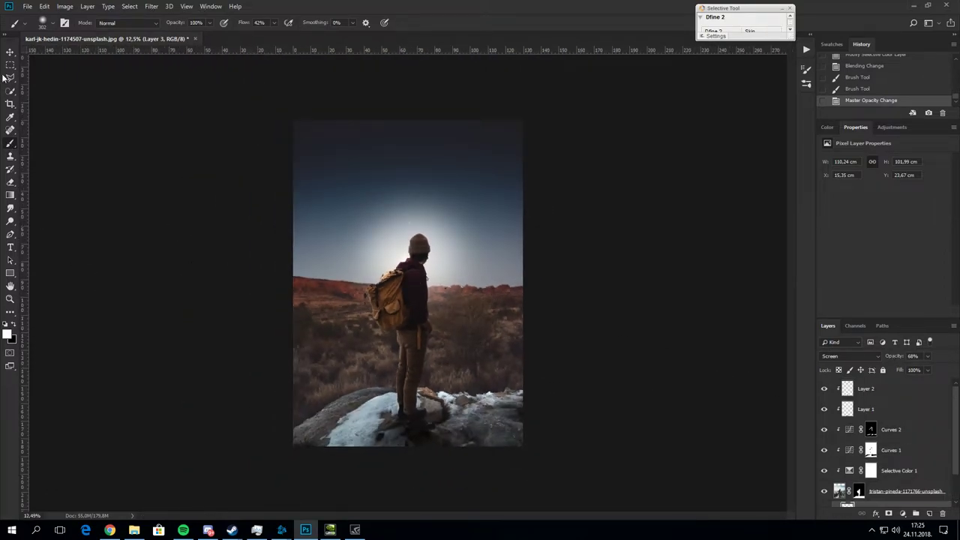
pyautogui.press('o')
pyautogui.hotkey('shift', 'o')
pyautogui.hotkey('shift', 'o')
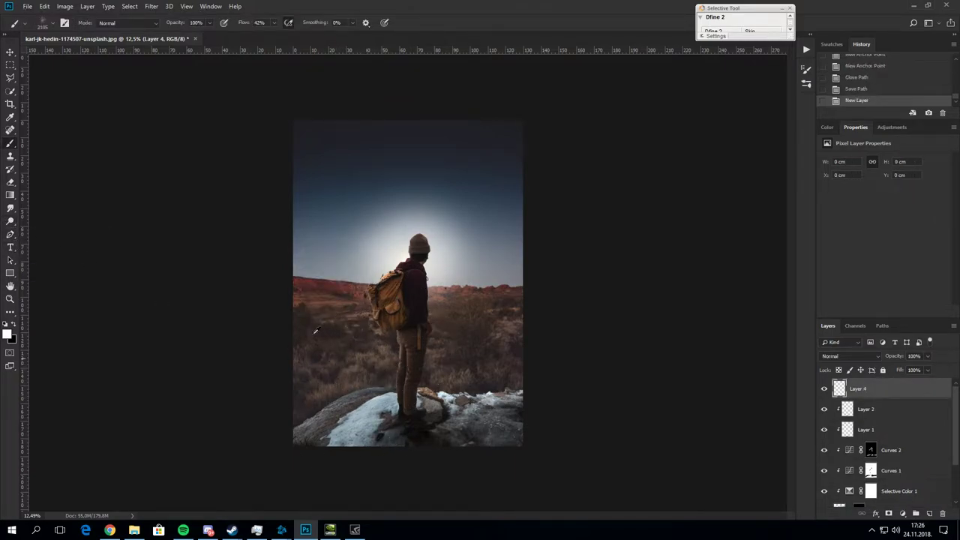
# Pick a Debris brush and stamp speckles beside the hiker and near his head
pyautogui.click(53, 23)
pyautogui.scroll(-5, 150, 247)
pyautogui.scroll(-2, 108, 249)
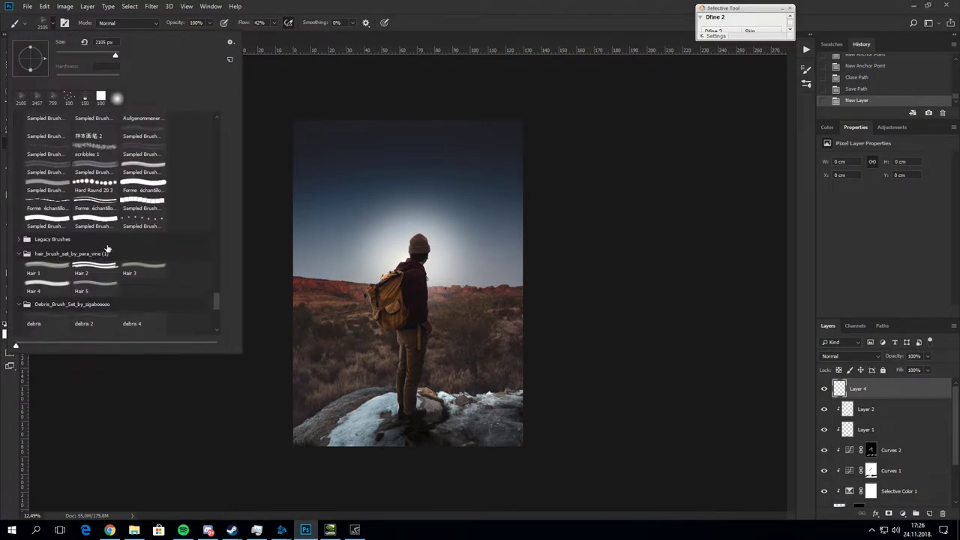
pyautogui.click(95, 314)
pyautogui.click(458, 360)
pyautogui.click(473, 375)
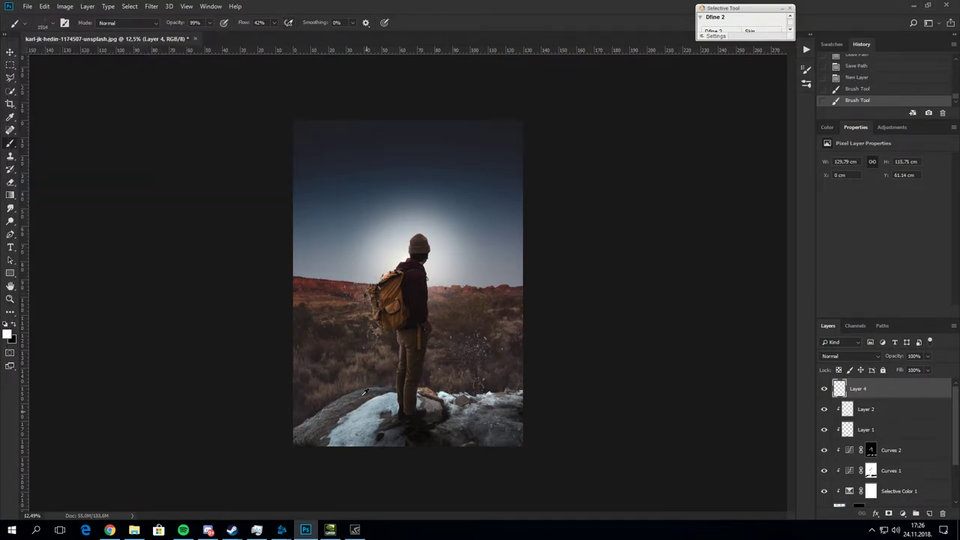
pyautogui.click(449, 255)
pyautogui.click(386, 345)
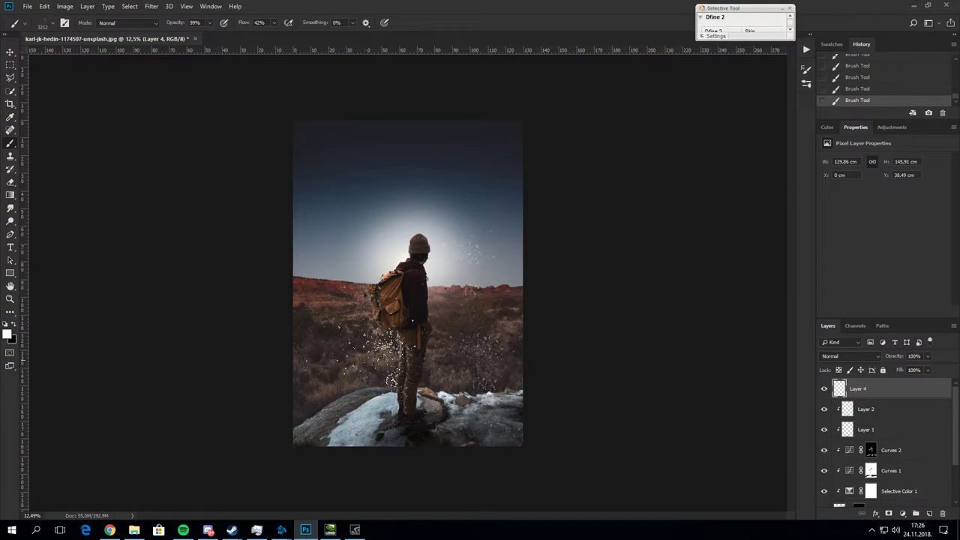
pyautogui.hotkey('ctrl', 'z')
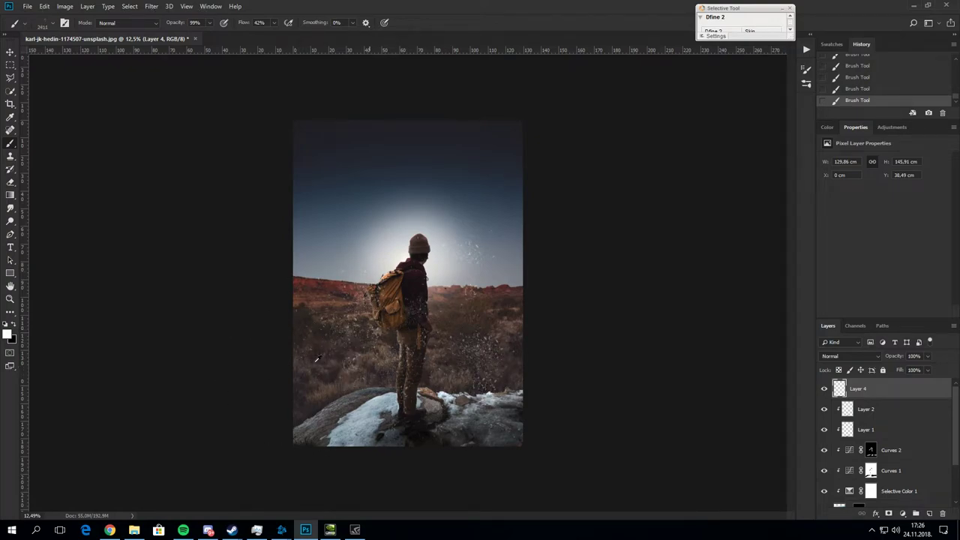
# Resize the debris brush, from 2223 down to 505
pyautogui.press(']')
pyautogui.click(45, 23)
pyautogui.doubleClick(158, 305)
pyautogui.click(45, 23)
pyautogui.scroll(5, 408, 382)
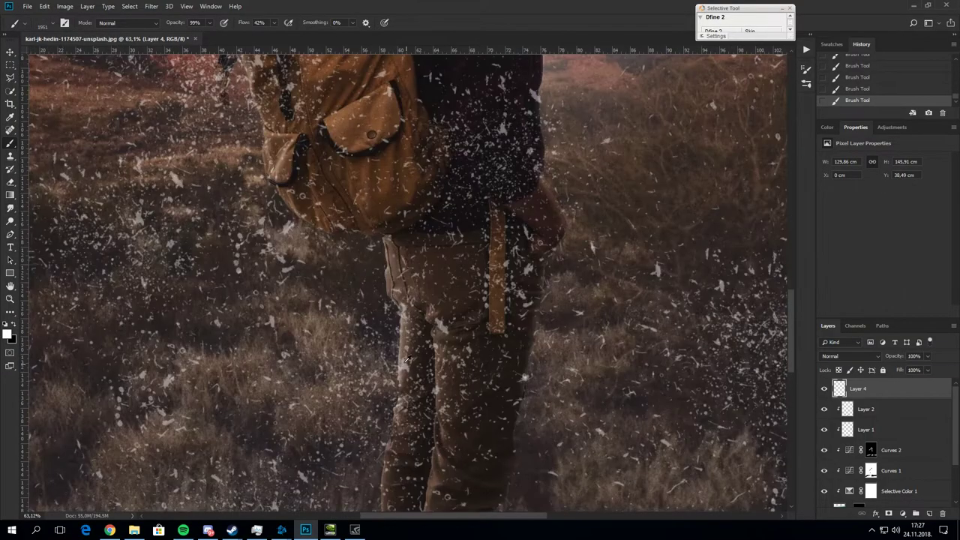
pyautogui.scroll(-2, 346, 311)
pyautogui.scroll(-3, 347, 312)
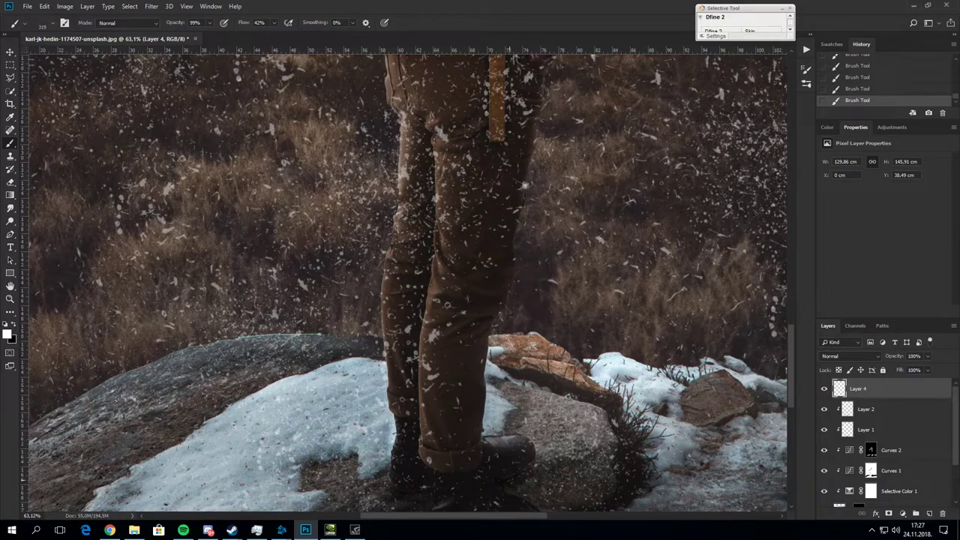
pyautogui.scroll(-3, 464, 308)
pyautogui.scroll(-3, 475, 309)
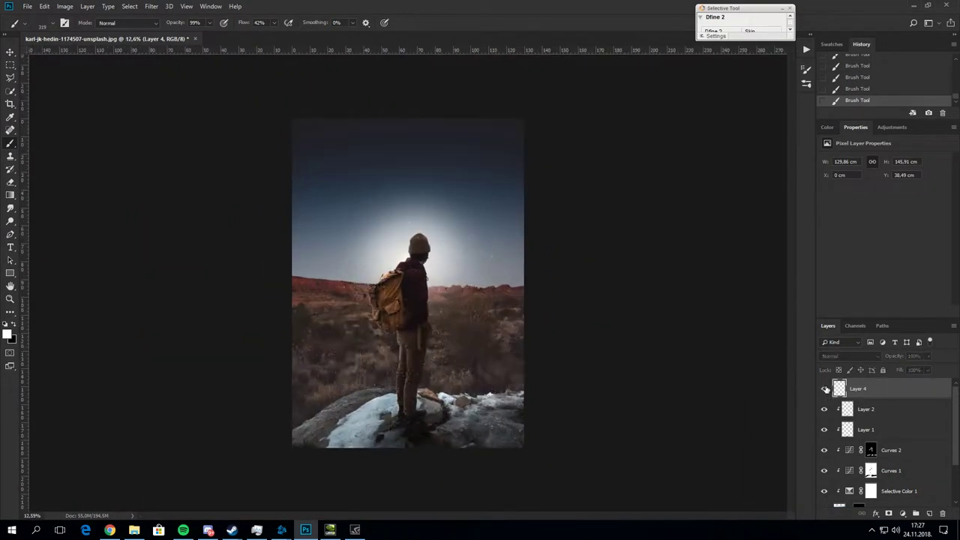
pyautogui.scroll(1, 476, 309)
# Switch to a different debris brush preset
pyautogui.click(43, 23)
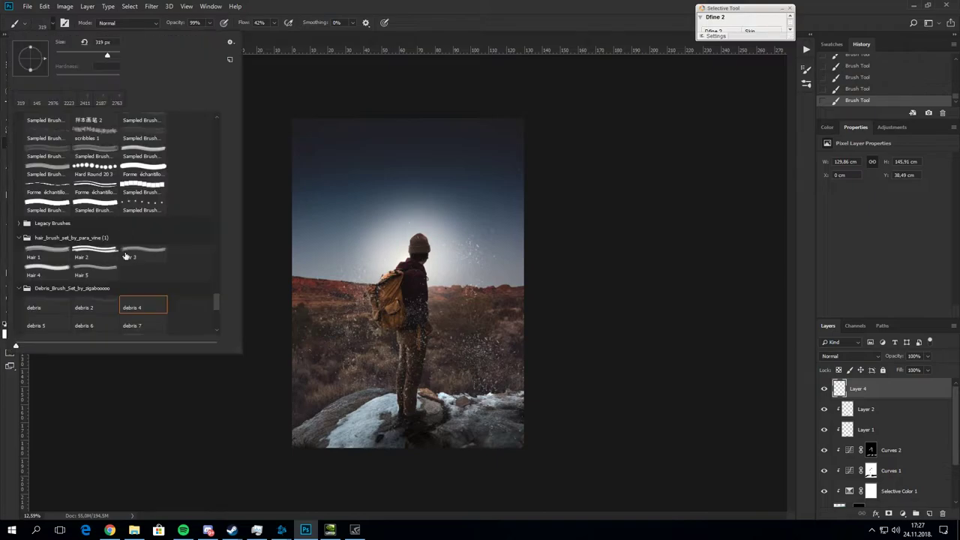
pyautogui.click(95, 255)
pyautogui.press('Return')
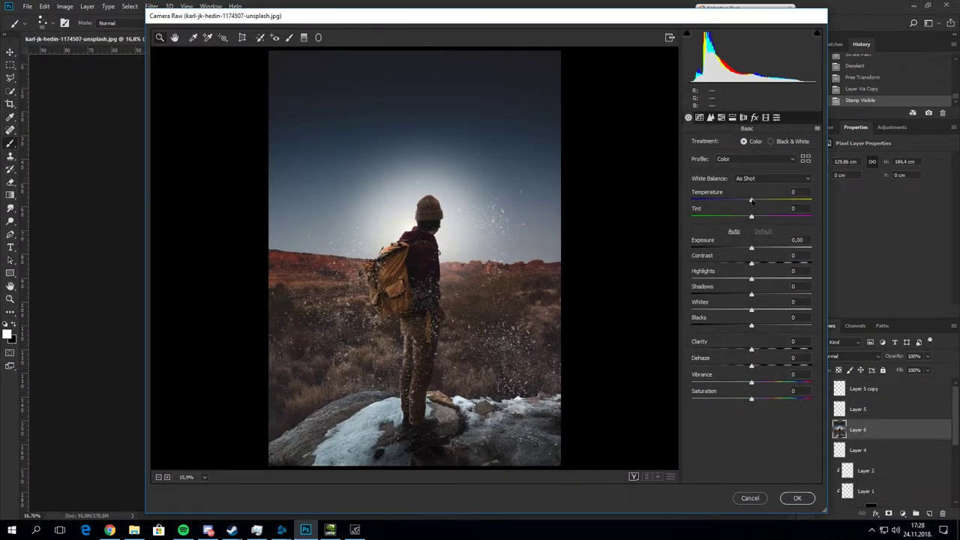
# Set Calibration Blue Primary Hue to -99 and Green Primary Hue to -12
pyautogui.moveTo(752, 201); pyautogui.dragTo(757, 202)
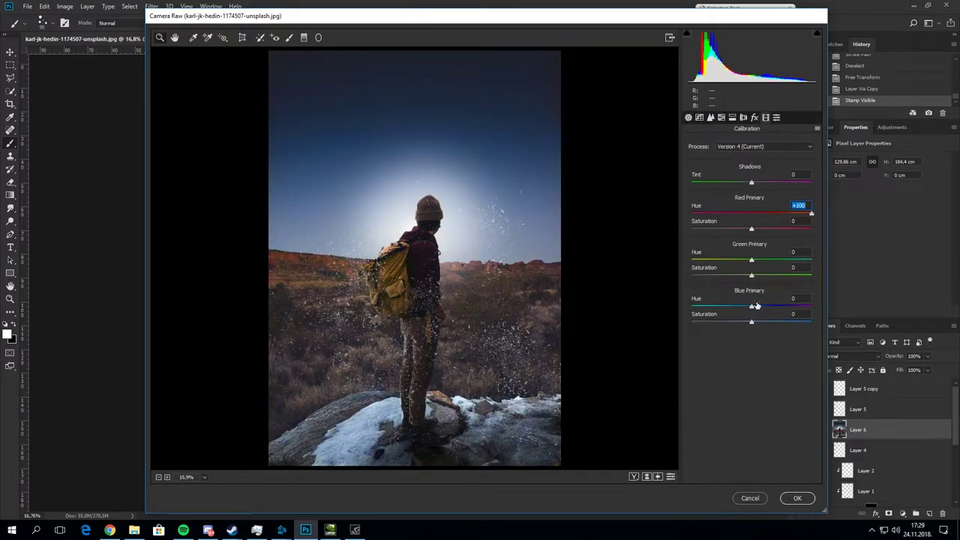
pyautogui.moveTo(755, 306); pyautogui.dragTo(683, 308)
pyautogui.moveTo(695, 252); pyautogui.dragTo(687, 252)
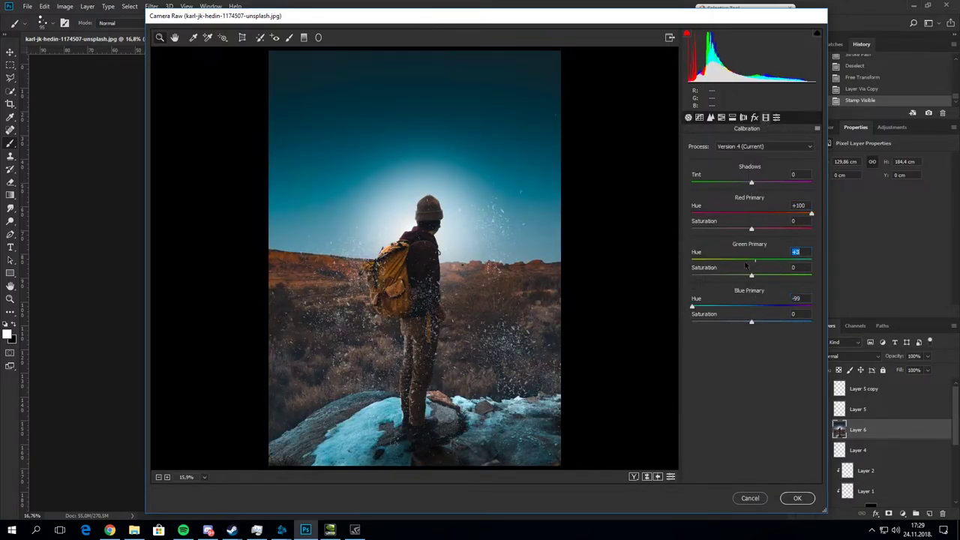
pyautogui.click(687, 117)
pyautogui.click(752, 201)
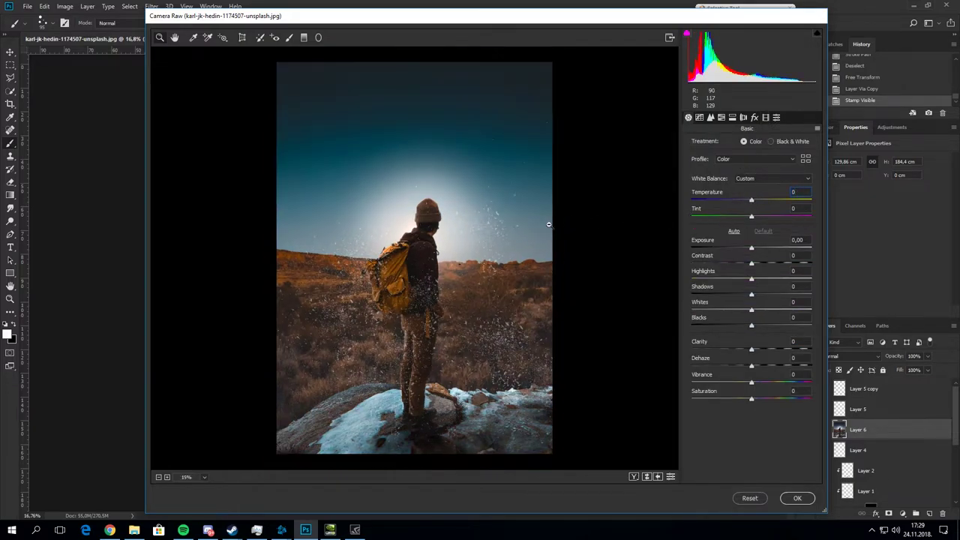
# Shift the HSL hue of Aquas and Blues to -100
pyautogui.click(732, 118)
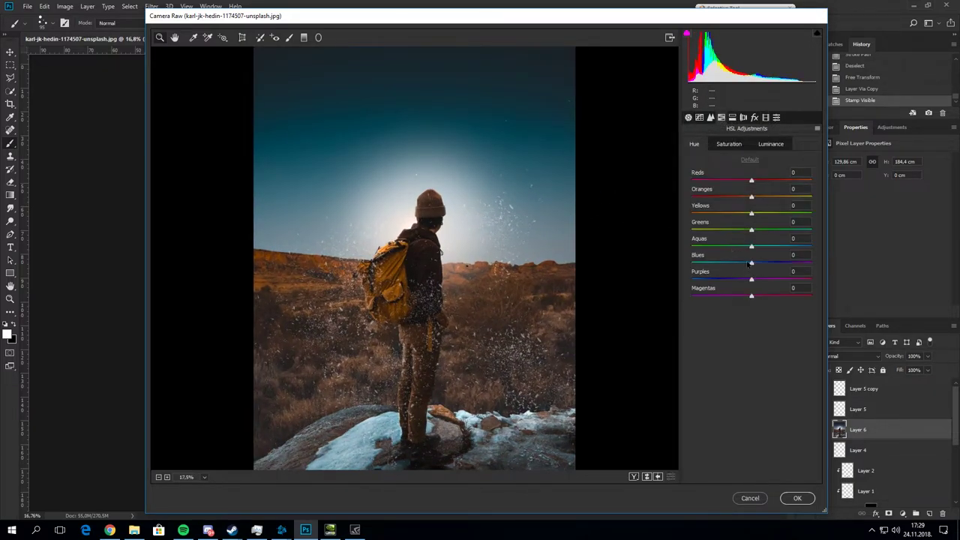
pyautogui.moveTo(751, 246); pyautogui.dragTo(691, 246)
pyautogui.moveTo(752, 263); pyautogui.dragTo(691, 263)
pyautogui.keyDown('alt'); pyautogui.click(564, 226); pyautogui.keyUp('alt')
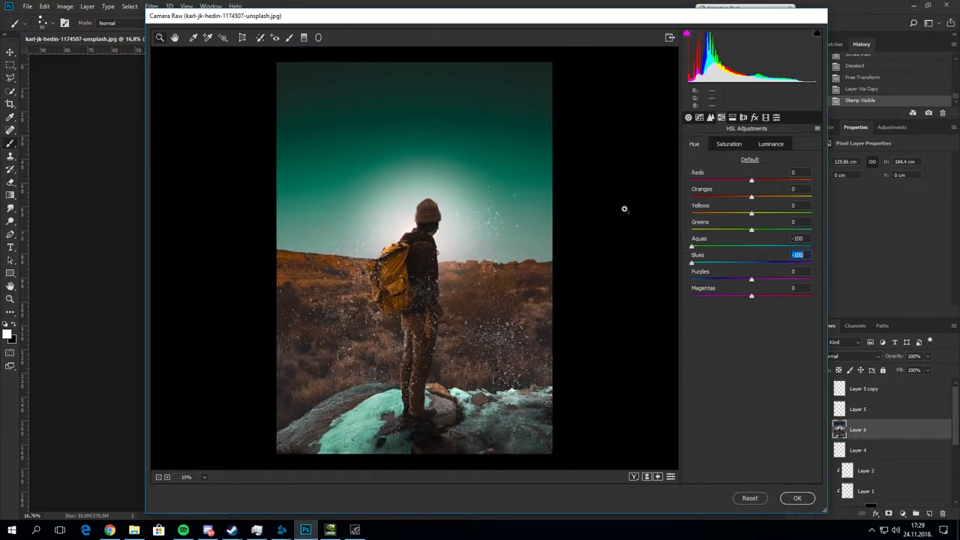
pyautogui.moveTo(751, 180)
pyautogui.mouseDown()
pyautogui.moveTo(771, 180)
pyautogui.moveTo(754, 200)
pyautogui.mouseUp()
# Set HSL saturation of Aquas to -100 and Blues to -1
pyautogui.click(724, 146)
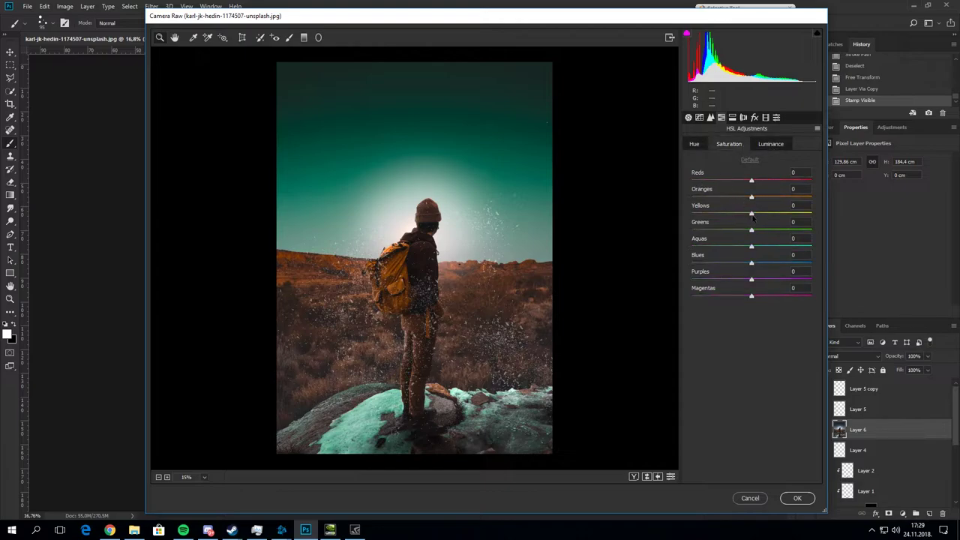
pyautogui.moveTo(752, 246); pyautogui.dragTo(664, 243)
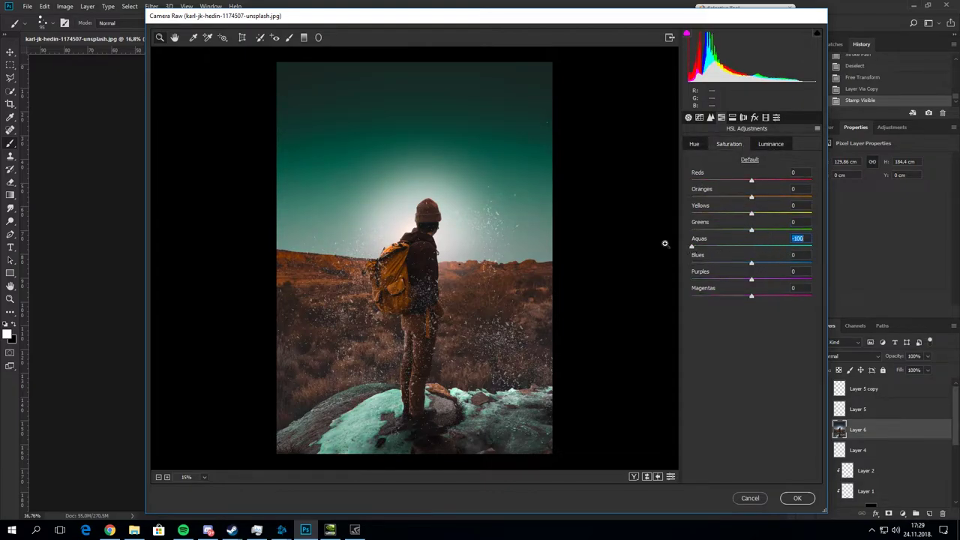
pyautogui.click(750, 264)
pyautogui.hotkey('ctrl', '0')
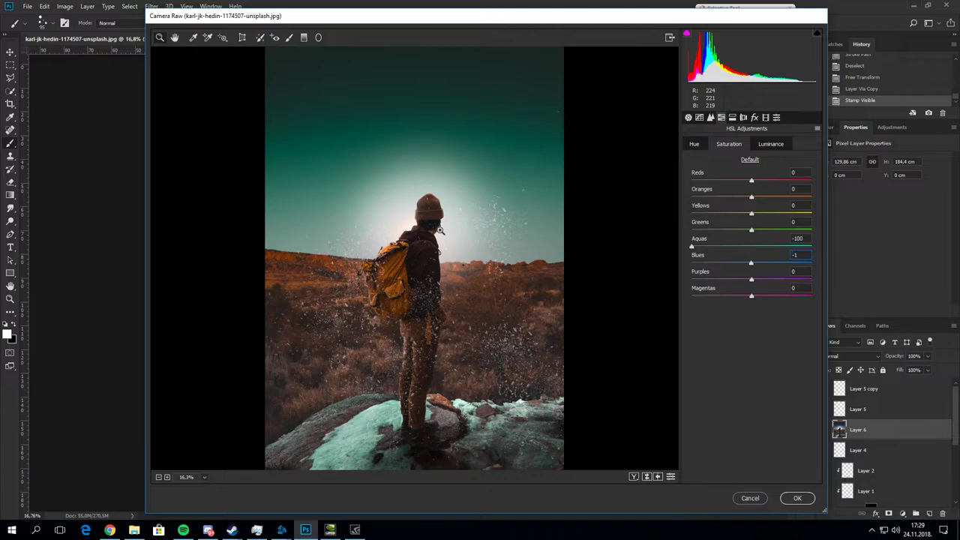
pyautogui.click(693, 143)
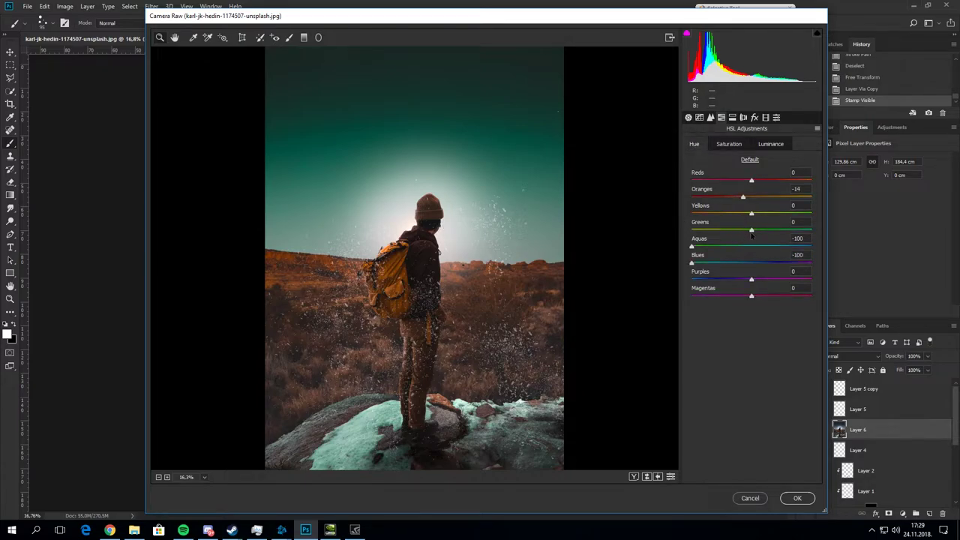
# Set Blue Primary saturation -11, Red Primary saturation +8, and tint +13
pyautogui.click(776, 118)
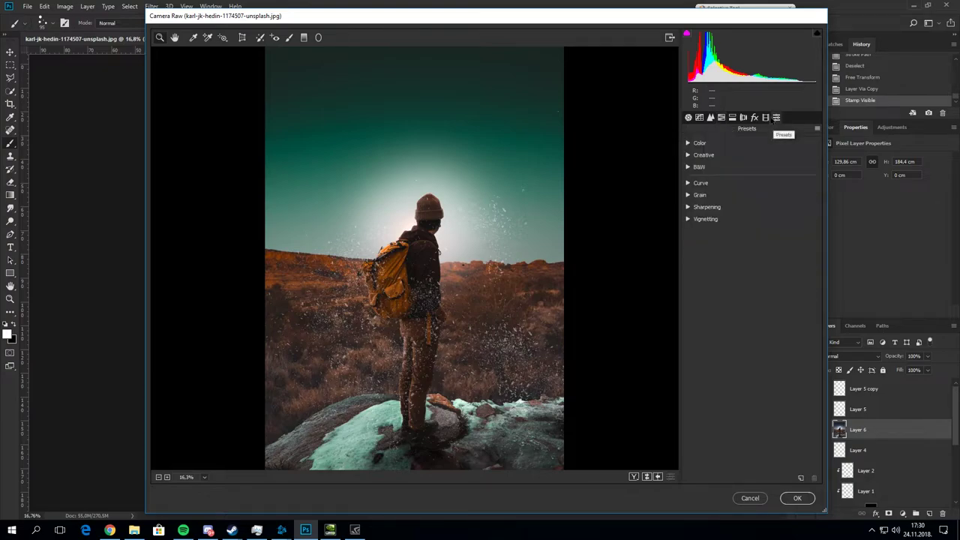
pyautogui.moveTo(751, 322); pyautogui.dragTo(744, 323)
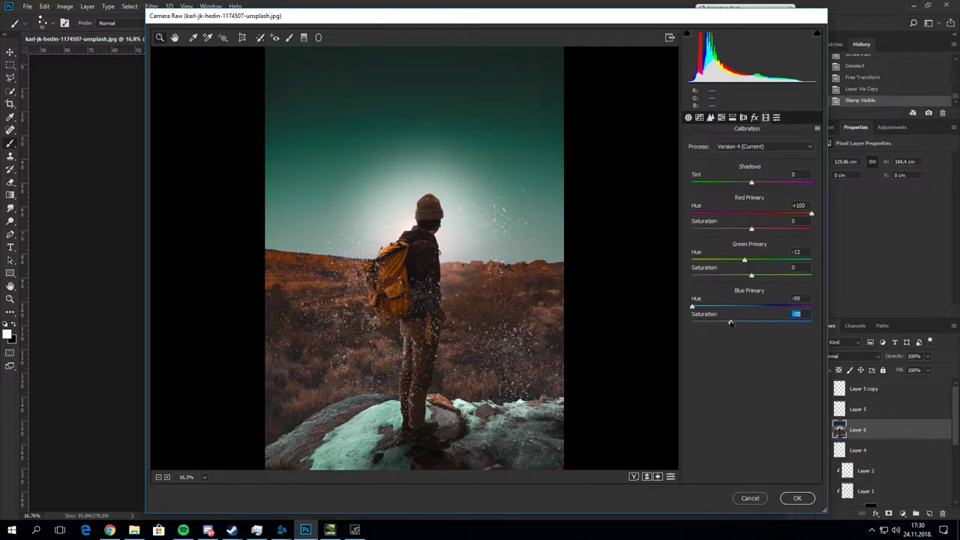
pyautogui.click(745, 260)
pyautogui.moveTo(751, 228); pyautogui.dragTo(752, 218)
pyautogui.hotkey('ctrl', 'alt', '1')
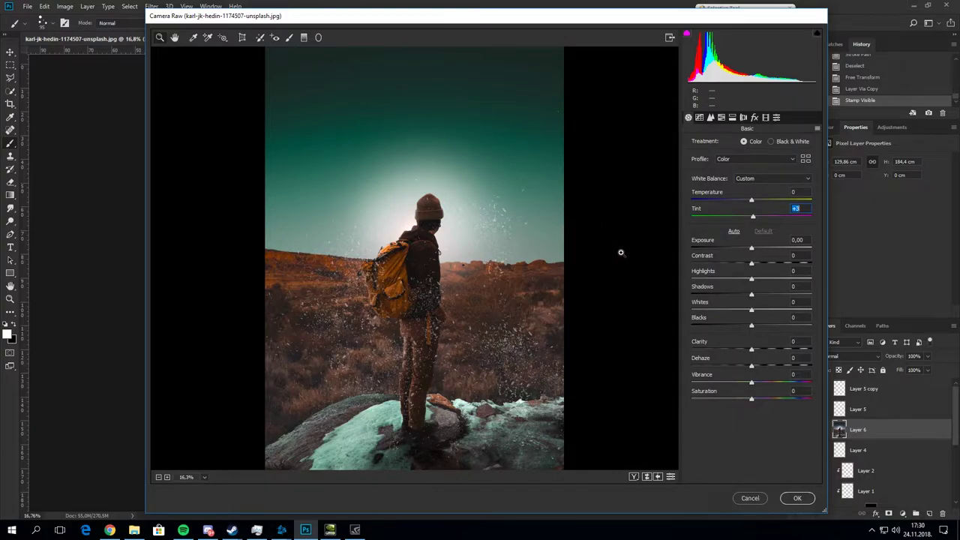
# Set Clarity +8, Highlights +49, and sharpening Amount 38 with Masking 100
pyautogui.scroll(-1, 517, 241)
pyautogui.moveTo(752, 349); pyautogui.dragTo(756, 349)
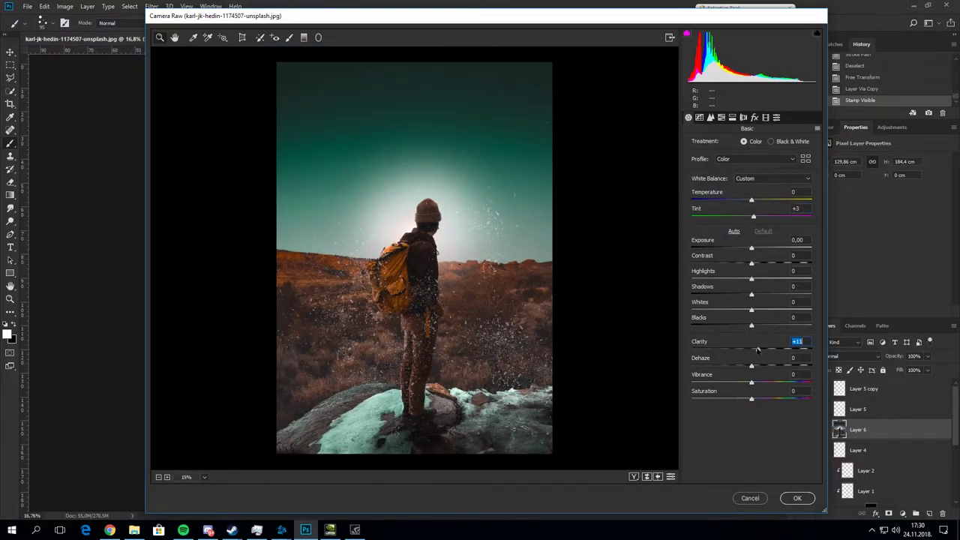
pyautogui.moveTo(751, 279); pyautogui.dragTo(786, 280)
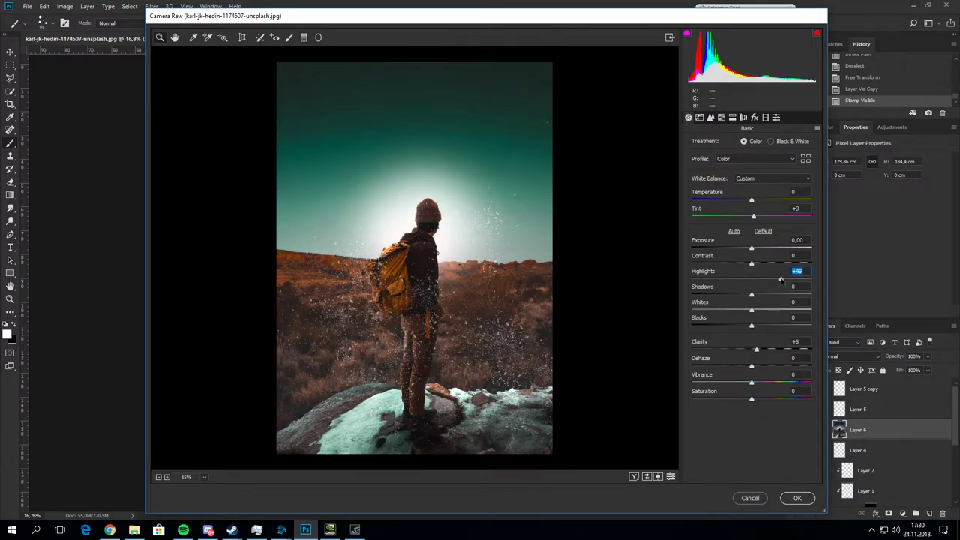
pyautogui.click(710, 117)
pyautogui.moveTo(692, 208); pyautogui.dragTo(811, 208)
pyautogui.moveTo(691, 159); pyautogui.dragTo(721, 159)
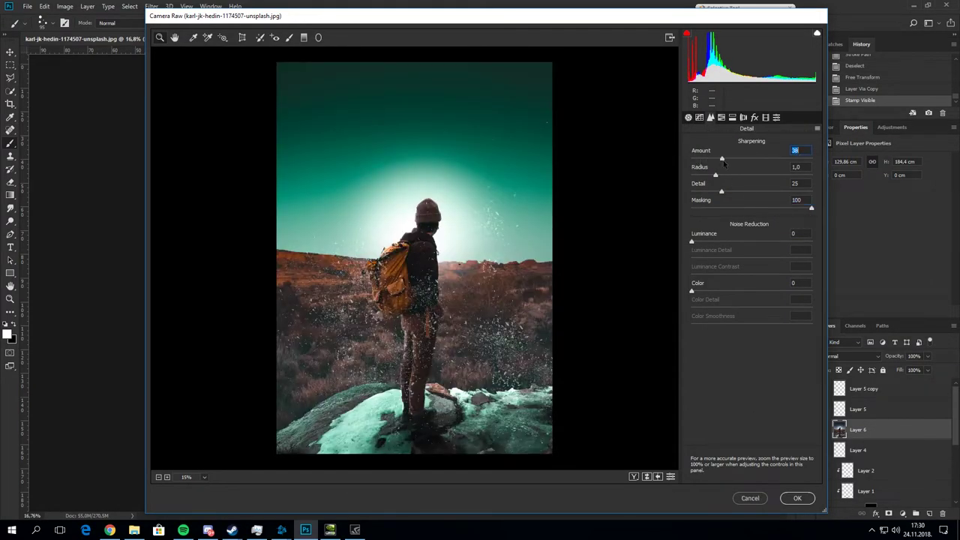
# Raise the Tone Curve black point and bring some saturation back to the Aquas
pyautogui.click(721, 116)
pyautogui.moveTo(688, 316); pyautogui.dragTo(686, 306)
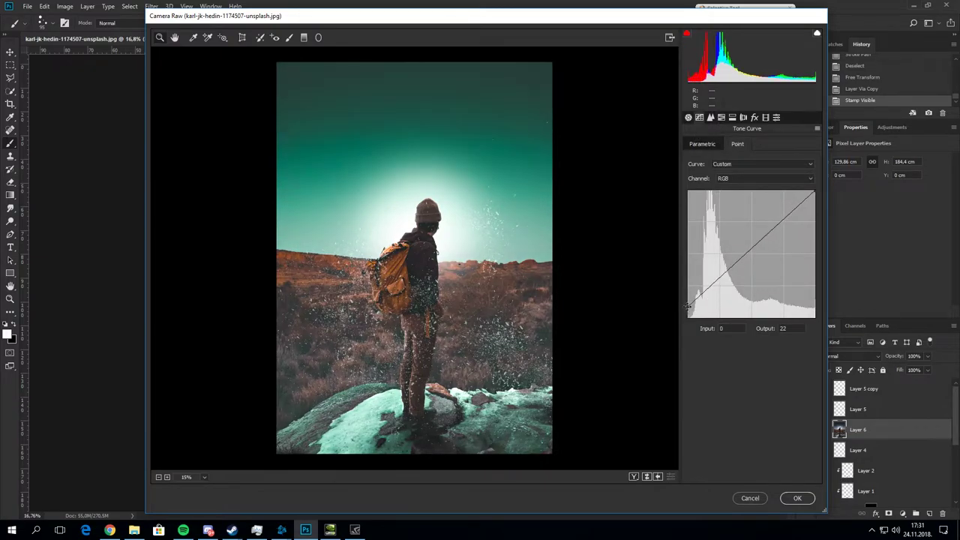
pyautogui.click(721, 117)
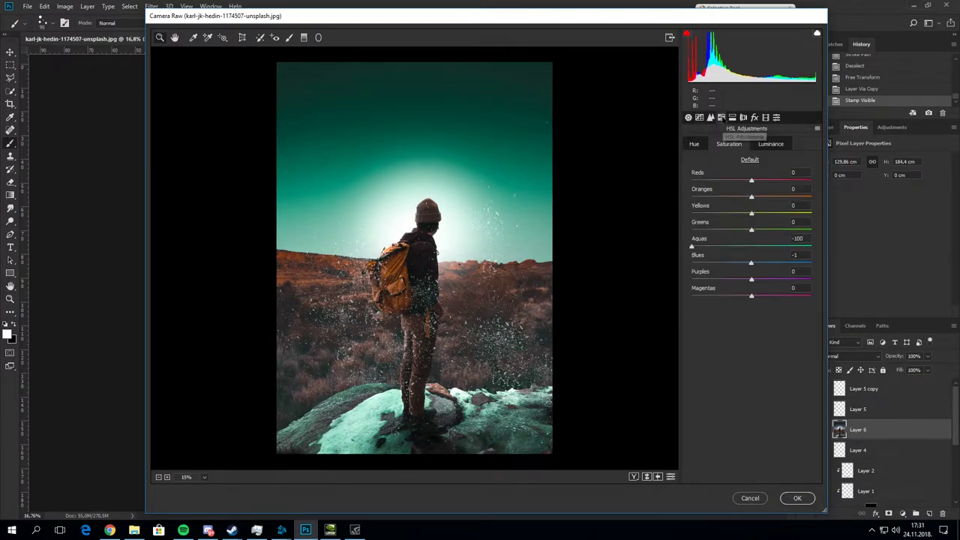
pyautogui.moveTo(692, 246)
pyautogui.mouseDown()
pyautogui.moveTo(797, 247)
pyautogui.moveTo(764, 251)
pyautogui.mouseUp()
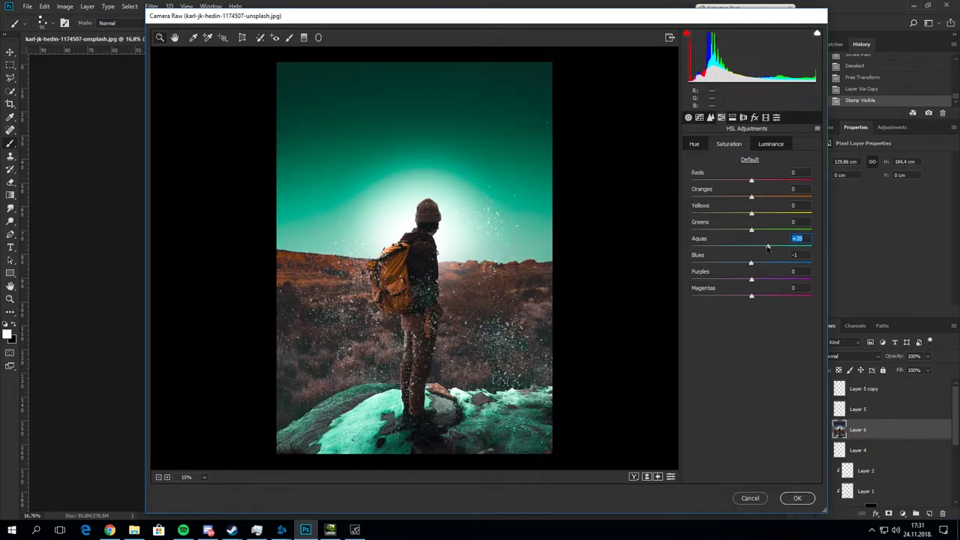
pyautogui.click(694, 144)
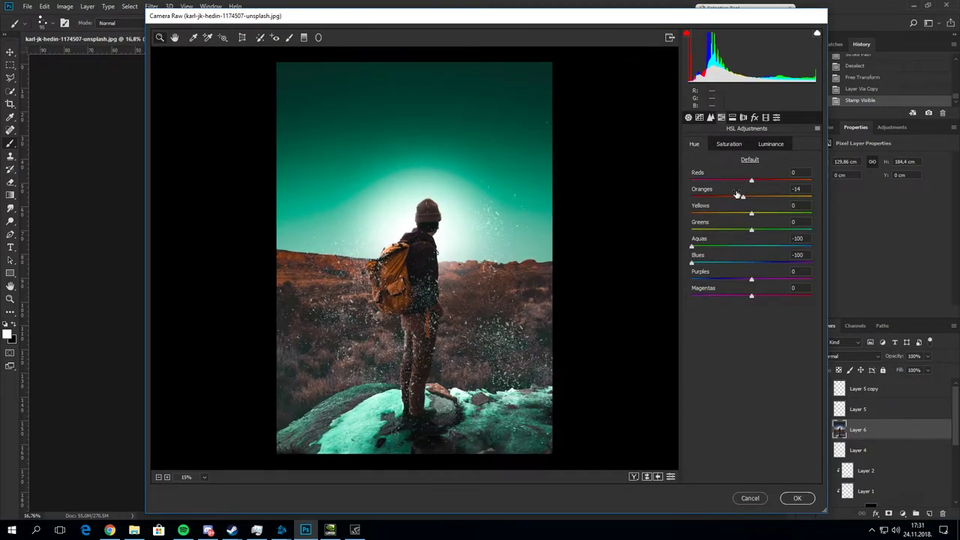
pyautogui.hotkey('ctrl', '0')
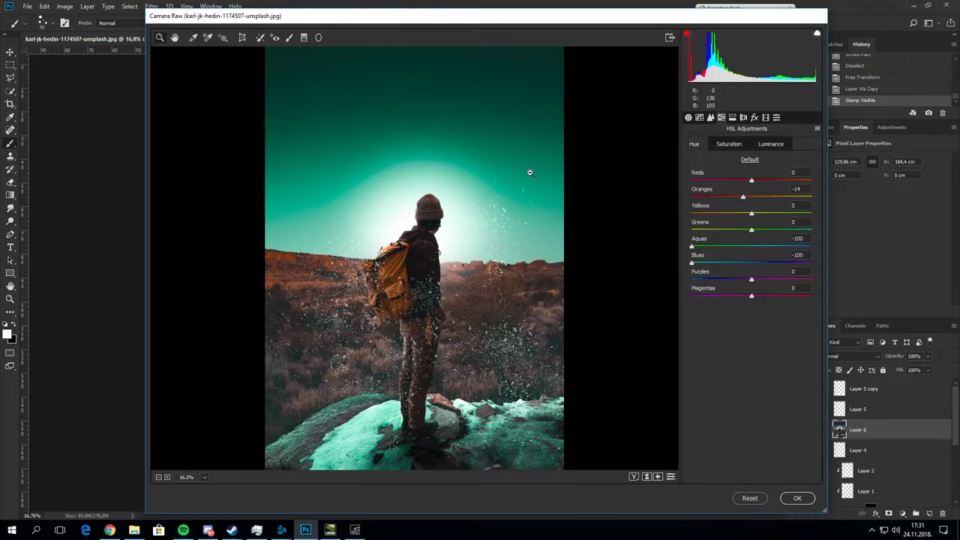
# Reset Exposure to 0 and raise Contrast to +7
pyautogui.click(688, 116)
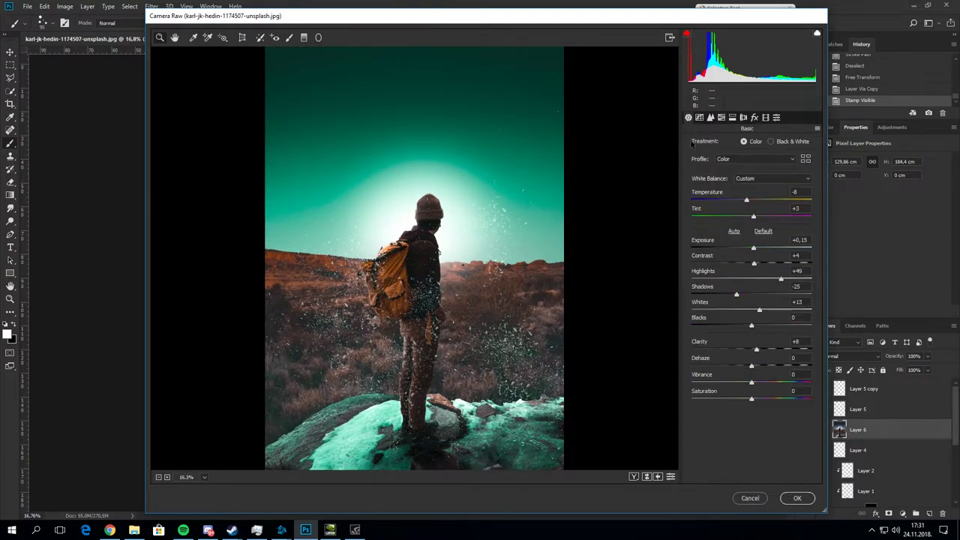
pyautogui.moveTo(748, 202); pyautogui.dragTo(749, 203)
pyautogui.click(753, 248)
pyautogui.doubleClick(754, 249)
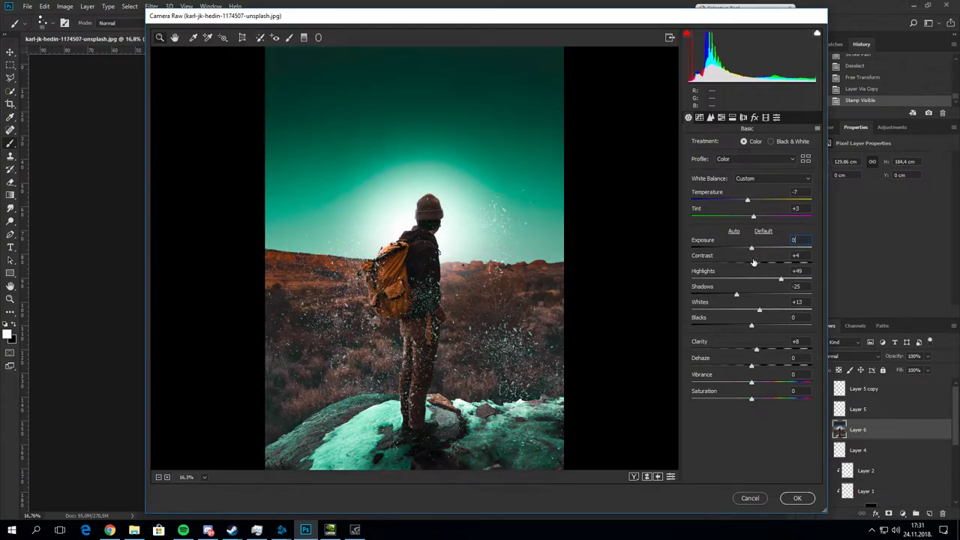
pyautogui.click(755, 264)
# Add a slight highlight tint in Split Toning
pyautogui.click(710, 117)
pyautogui.click(732, 117)
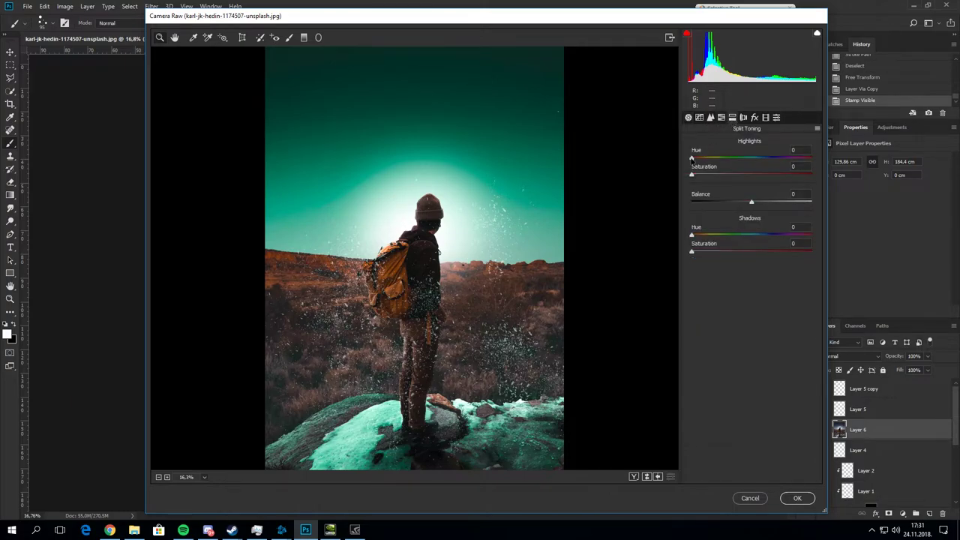
pyautogui.moveTo(691, 159)
pyautogui.mouseDown()
pyautogui.moveTo(692, 175)
pyautogui.moveTo(675, 165)
pyautogui.moveTo(700, 176)
pyautogui.mouseUp()
pyautogui.moveTo(691, 234); pyautogui.dragTo(683, 232)
# Brighten the highlights and raise split-tone Highlights Saturation to 13
pyautogui.click(699, 117)
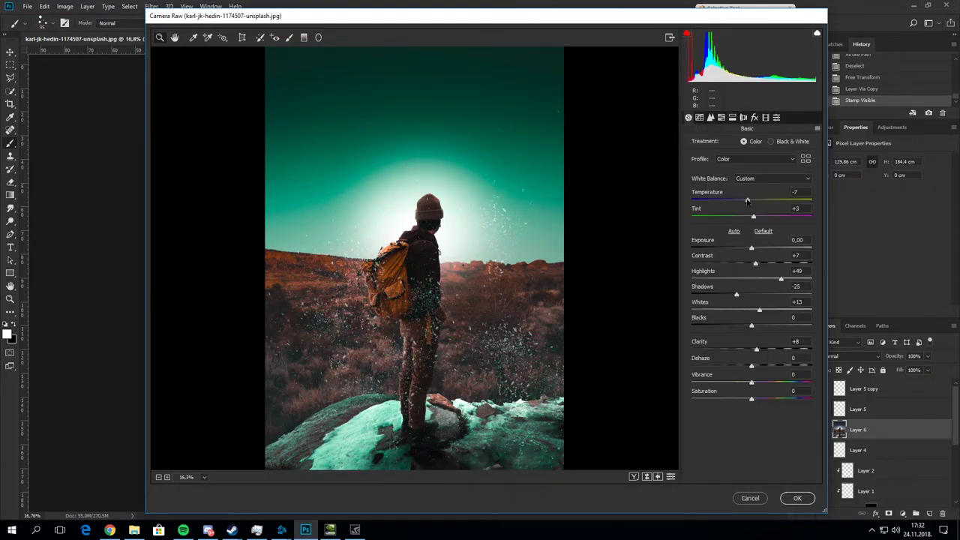
pyautogui.moveTo(781, 279); pyautogui.dragTo(730, 295)
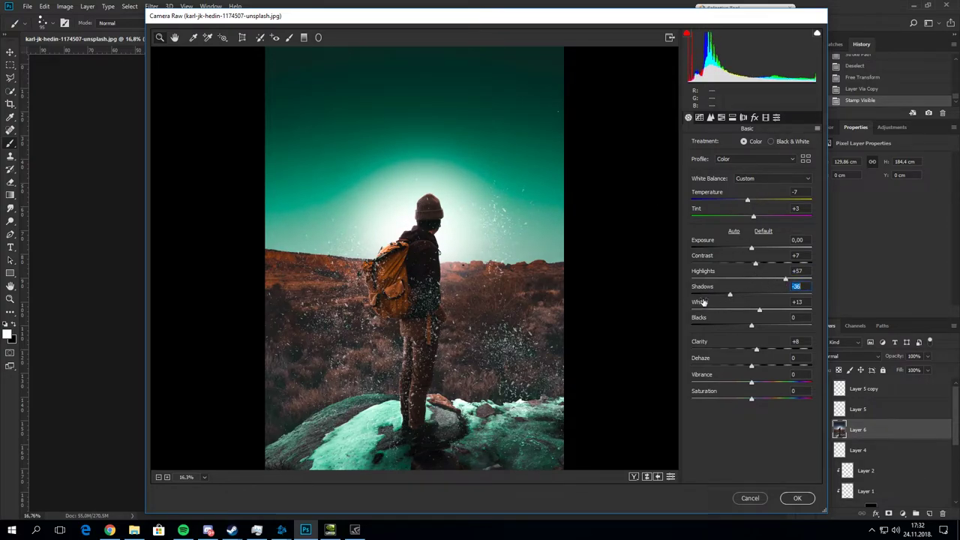
pyautogui.click(752, 327)
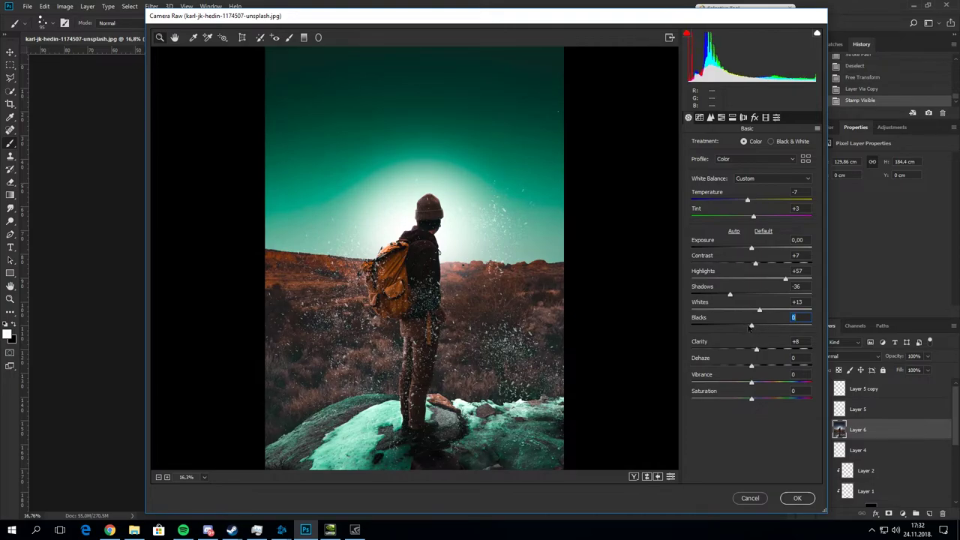
pyautogui.click(699, 118)
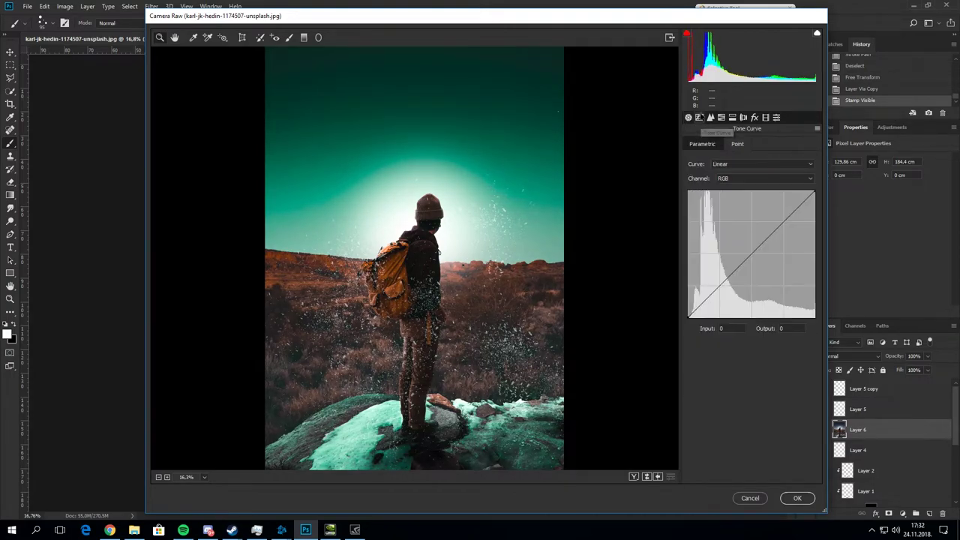
pyautogui.click(721, 117)
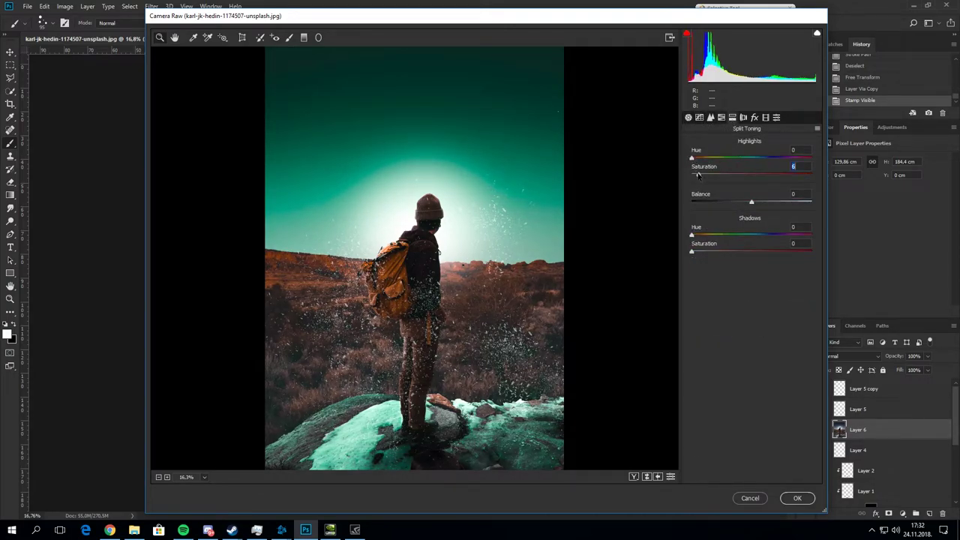
pyautogui.moveTo(697, 175)
pyautogui.mouseDown()
pyautogui.moveTo(757, 174)
pyautogui.moveTo(691, 175)
pyautogui.moveTo(716, 158)
pyautogui.moveTo(754, 168)
pyautogui.moveTo(706, 176)
pyautogui.mouseUp()
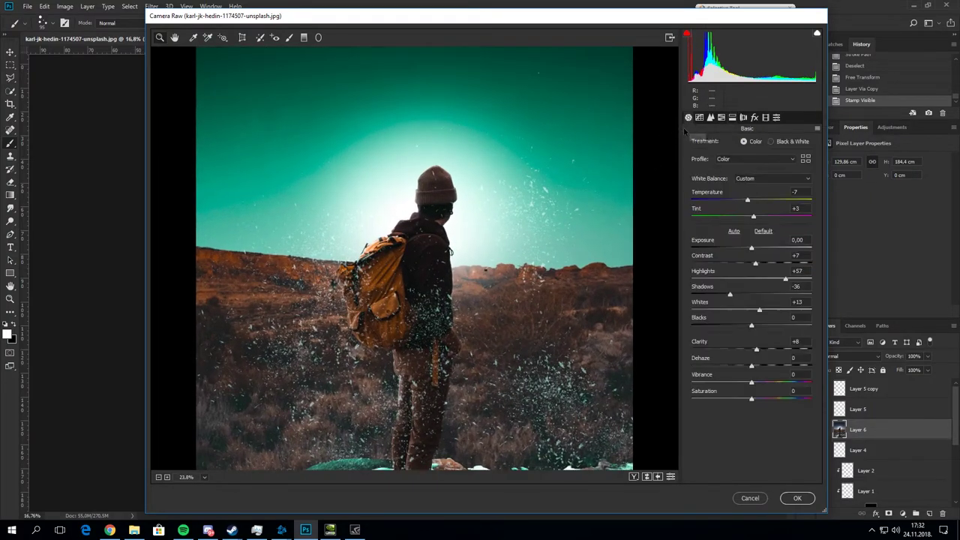
# Set Highlights +37 and Shadows -10, checking the preview at several zooms
pyautogui.moveTo(776, 278); pyautogui.dragTo(745, 294)
pyautogui.keyDown('alt'); pyautogui.click(456, 254); pyautogui.keyUp('alt')
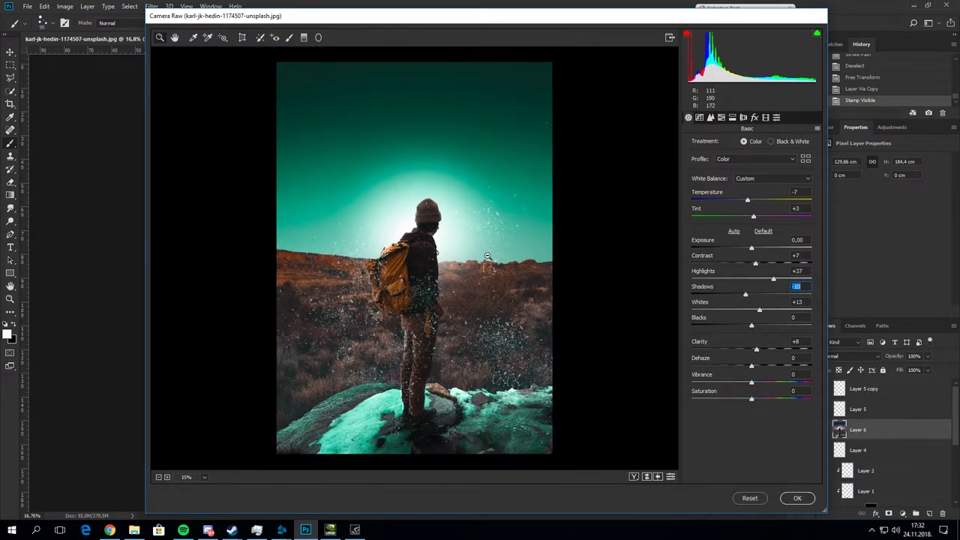
pyautogui.keyDown('alt'); pyautogui.click(450, 258); pyautogui.keyUp('alt')
pyautogui.click(416, 279)
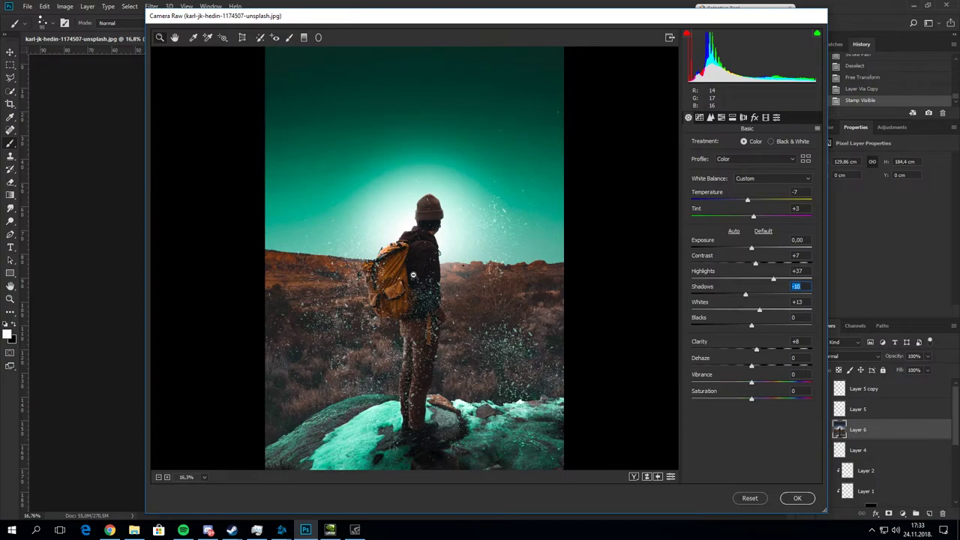
pyautogui.click(416, 279)
pyautogui.click(426, 247)
pyautogui.keyDown('alt'); pyautogui.click(433, 223); pyautogui.keyUp('alt')
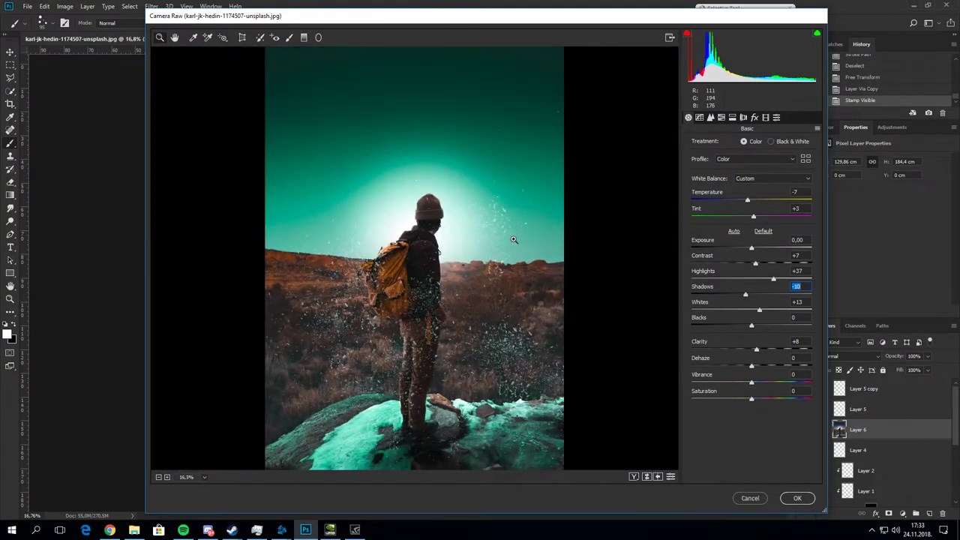
# Set the white balance Temperature to -3
pyautogui.click(746, 201)
pyautogui.moveTo(746, 201); pyautogui.dragTo(754, 204)
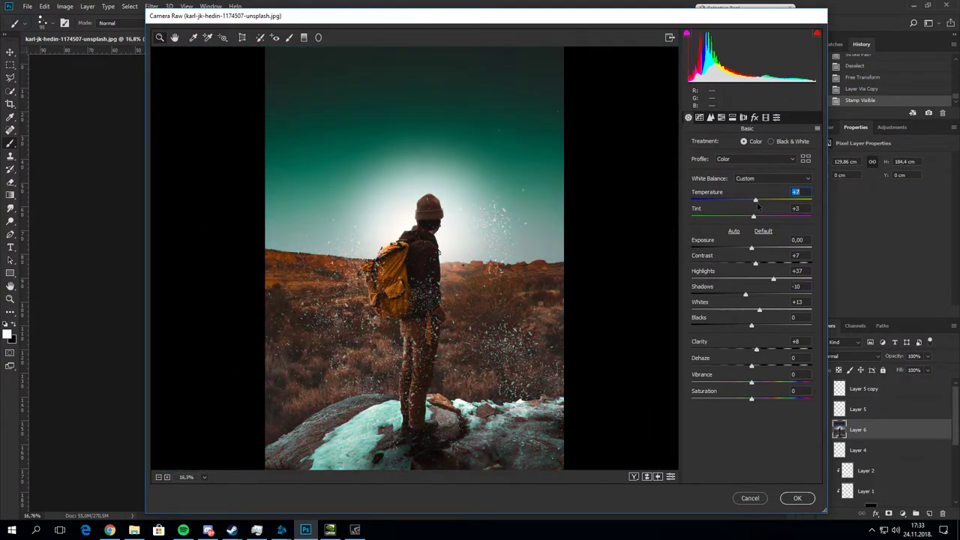
pyautogui.press('Down')
pyautogui.press('Down')
pyautogui.press('Down')
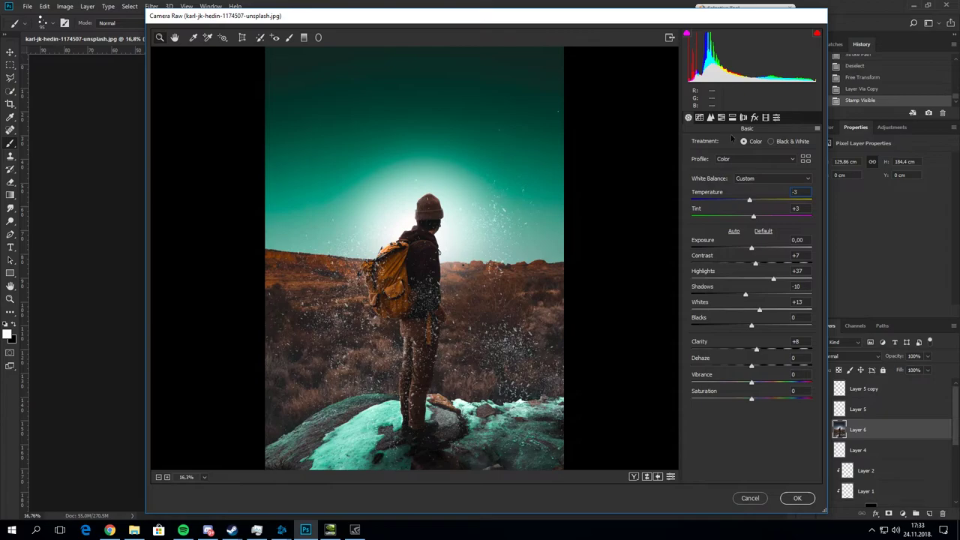
pyautogui.click(721, 117)
pyautogui.click(726, 147)
# Try HSL saturation changes on Greens, Aquas and Blues, then reset them to zero
pyautogui.moveTo(757, 247)
pyautogui.mouseDown()
pyautogui.moveTo(768, 249)
pyautogui.moveTo(675, 246)
pyautogui.mouseUp()
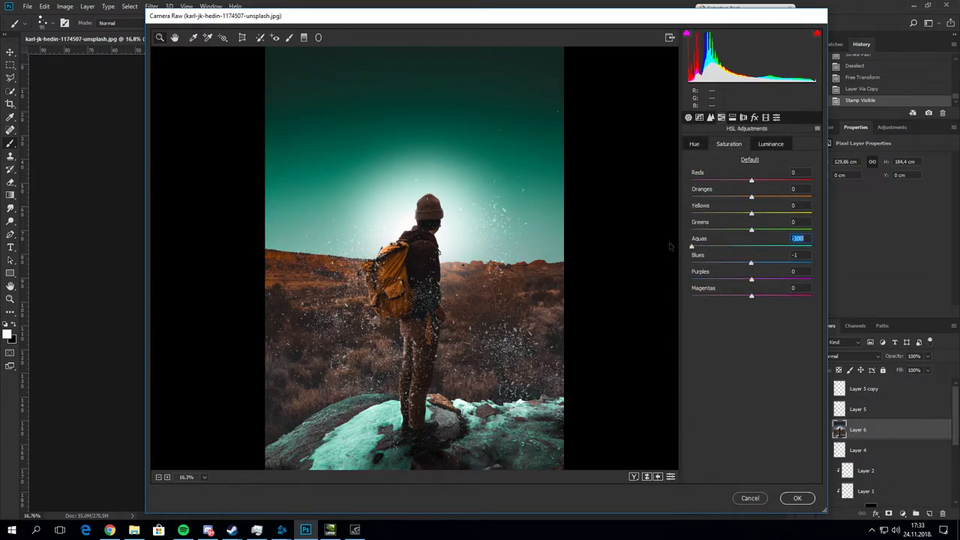
pyautogui.moveTo(750, 230); pyautogui.dragTo(699, 230)
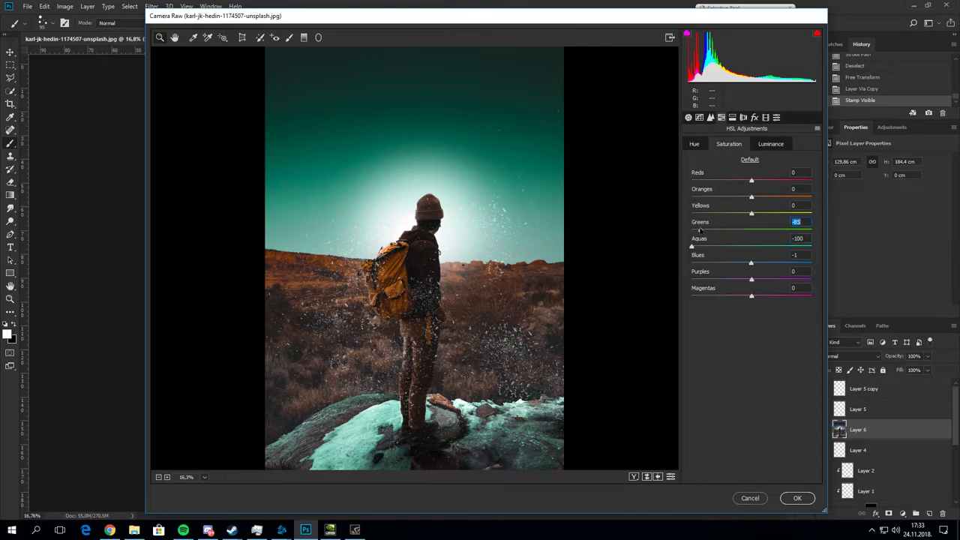
pyautogui.doubleClick(772, 229)
pyautogui.doubleClick(691, 245)
pyautogui.moveTo(751, 263); pyautogui.dragTo(733, 263)
pyautogui.doubleClick(747, 255)
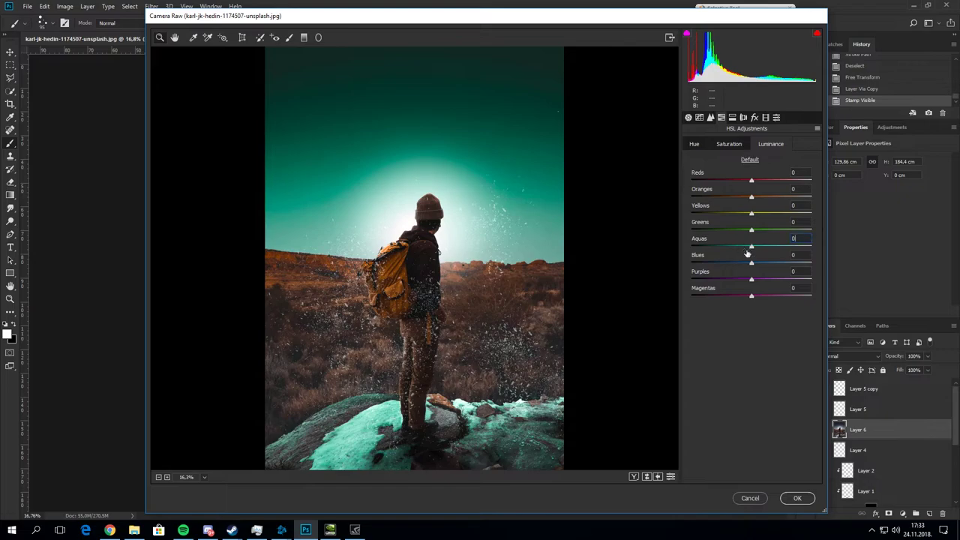
# Test luminance on Aquas, Blues and Greens, settling on Blues luminance +51
pyautogui.moveTo(751, 246); pyautogui.dragTo(810, 245)
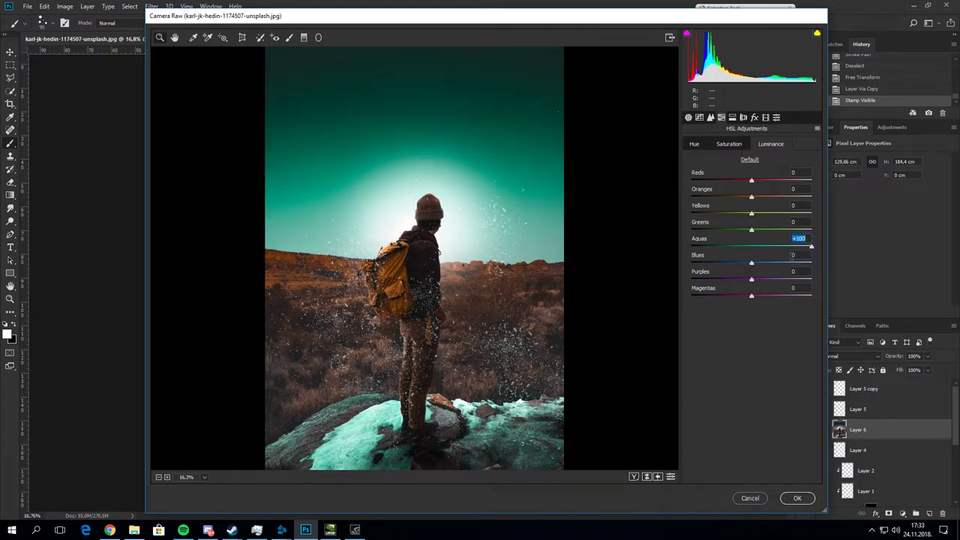
pyautogui.moveTo(750, 262); pyautogui.dragTo(850, 266)
pyautogui.moveTo(750, 229); pyautogui.dragTo(818, 236)
pyautogui.doubleClick(727, 245)
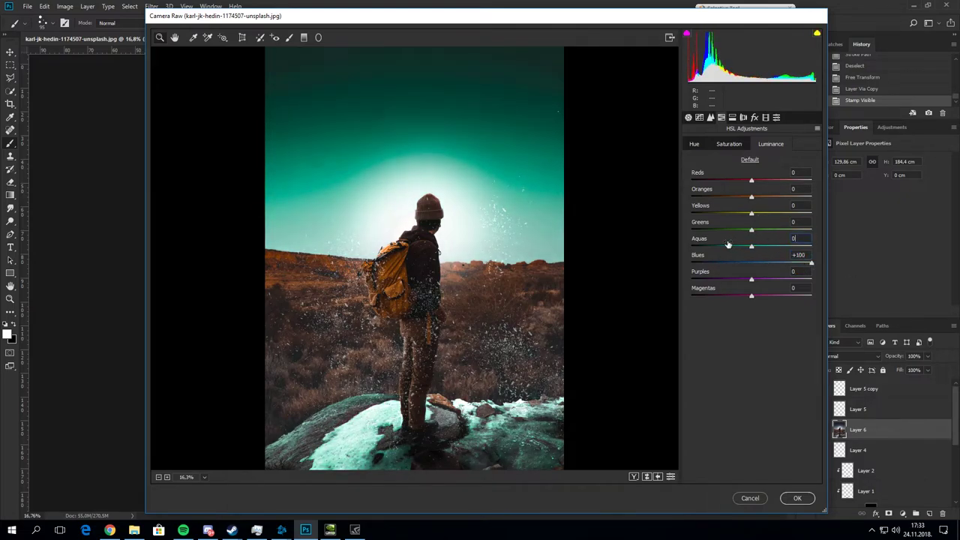
pyautogui.doubleClick(740, 257)
pyautogui.moveTo(771, 264); pyautogui.dragTo(784, 267)
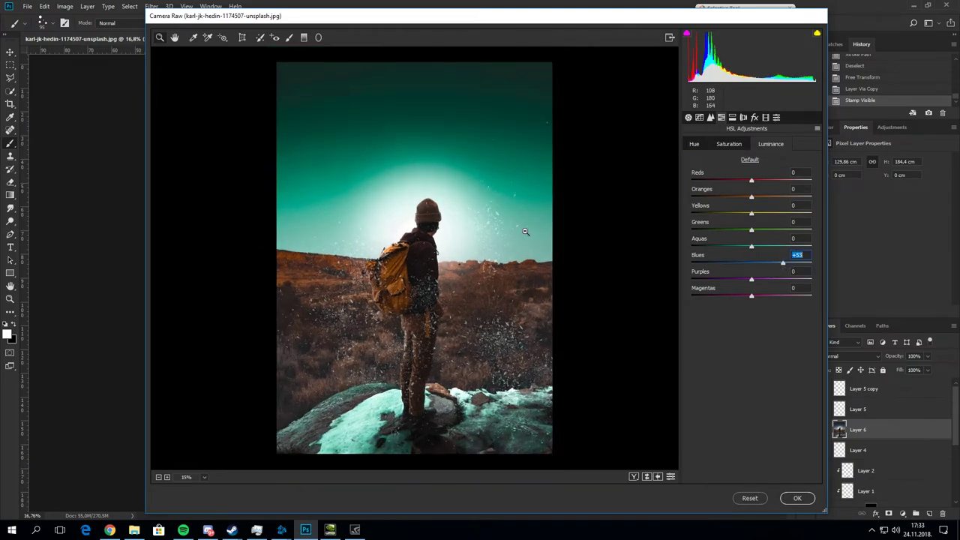
# Set split-tone Shadows Hue to 180 and Shadows Saturation to 5
pyautogui.click(743, 117)
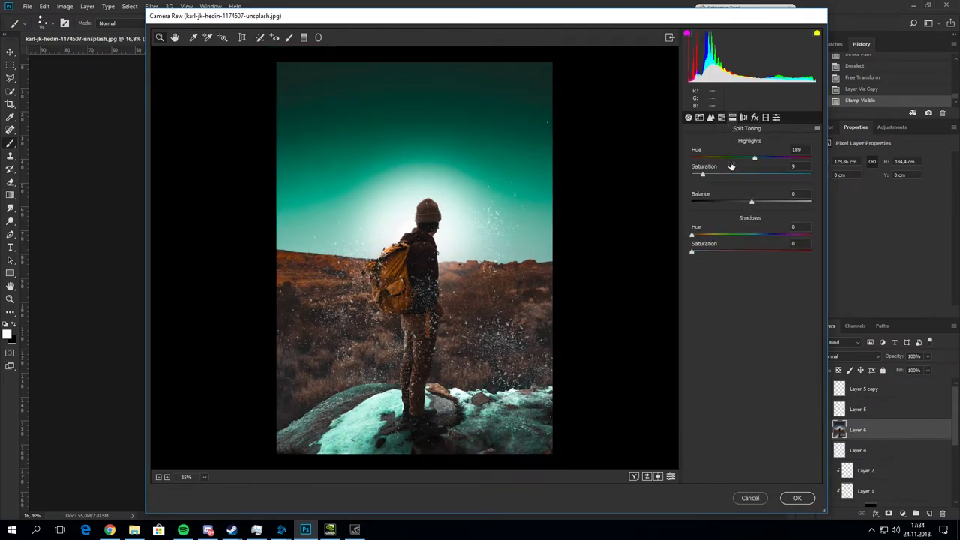
pyautogui.moveTo(690, 236); pyautogui.dragTo(753, 239)
pyautogui.click(691, 252)
pyautogui.moveTo(691, 252); pyautogui.dragTo(698, 253)
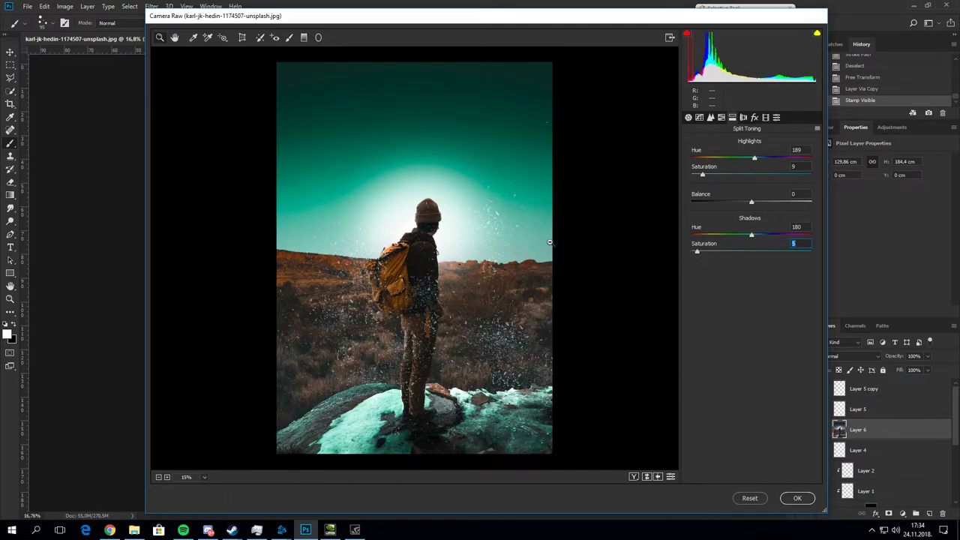
# Tweak the Red Primary saturation in Calibration and cool the white balance Temperature toward teal
pyautogui.click(776, 118)
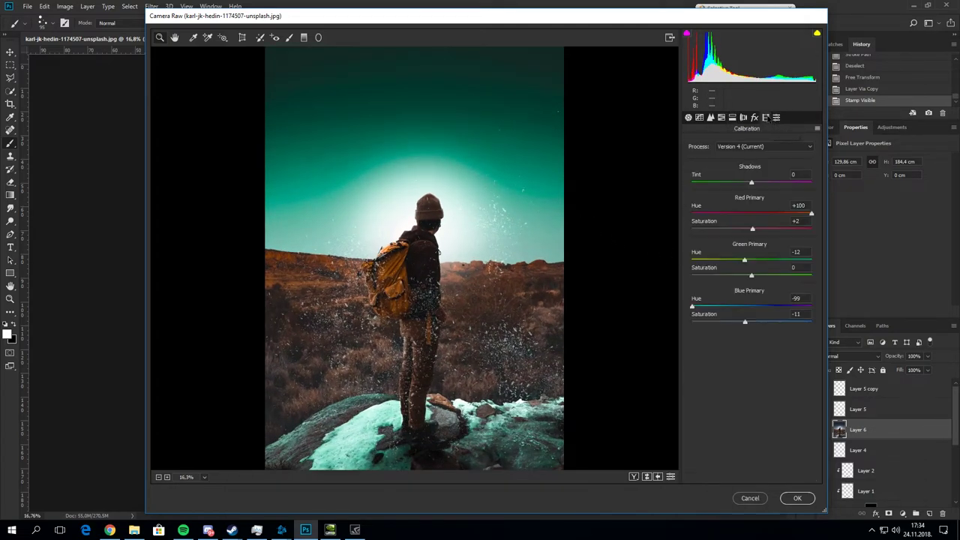
pyautogui.moveTo(810, 214); pyautogui.dragTo(810, 214)
pyautogui.moveTo(752, 229); pyautogui.dragTo(722, 232)
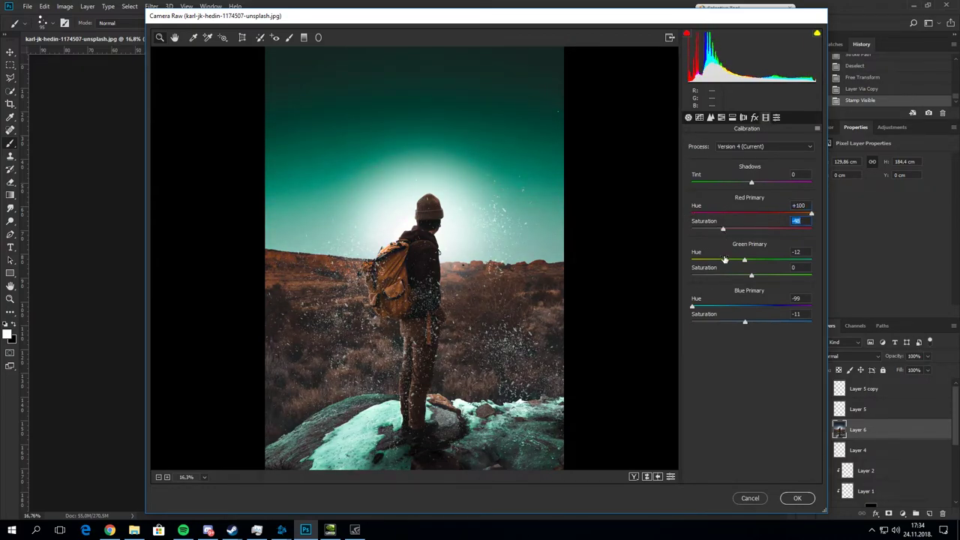
pyautogui.hotkey('ctrl', 'alt', '1')
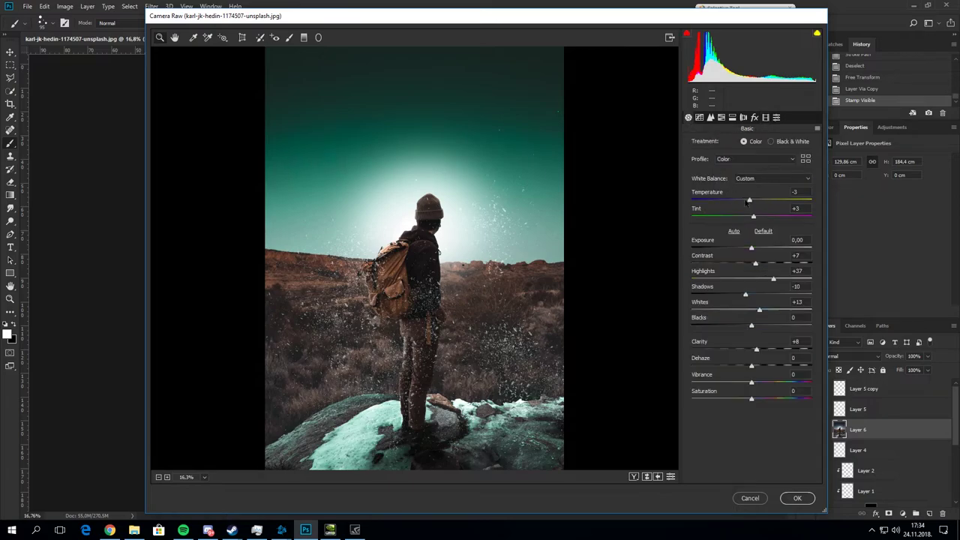
pyautogui.moveTo(748, 201); pyautogui.dragTo(752, 185)
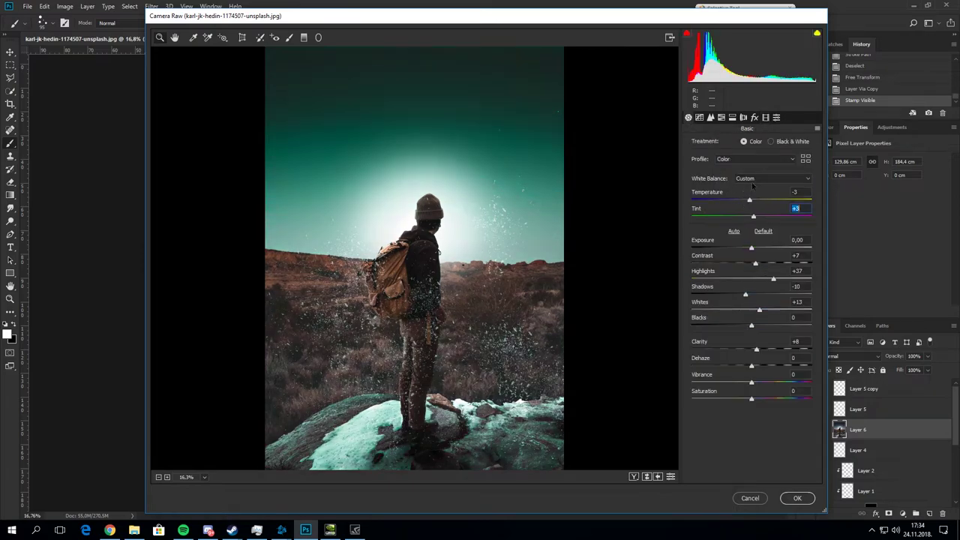
# Adjust the Green and Red Primary saturation and revisit the Temperature setting
pyautogui.click(764, 117)
pyautogui.moveTo(734, 261); pyautogui.dragTo(757, 263)
pyautogui.moveTo(733, 229); pyautogui.dragTo(727, 233)
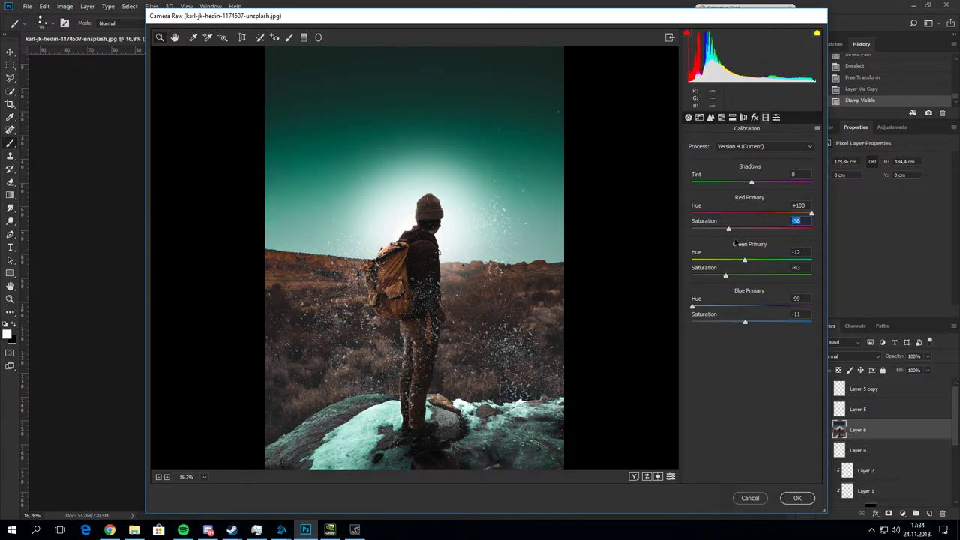
pyautogui.click(687, 118)
pyautogui.click(749, 201)
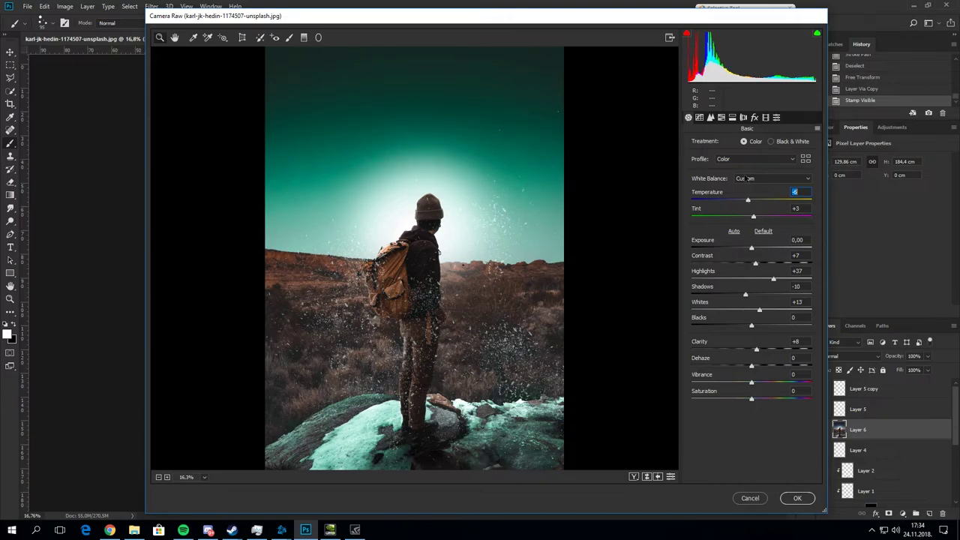
pyautogui.click(765, 118)
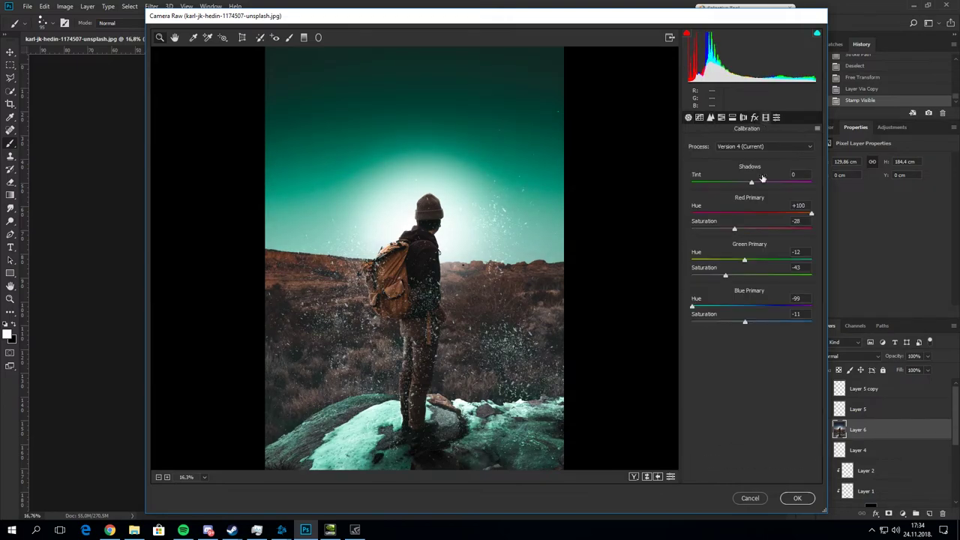
pyautogui.click(749, 229)
# Set Blue Primary Hue -100 and Saturation +100, Red saturation +7, Green -23
pyautogui.moveTo(692, 308)
pyautogui.mouseDown()
pyautogui.moveTo(764, 324)
pyautogui.moveTo(746, 325)
pyautogui.mouseUp()
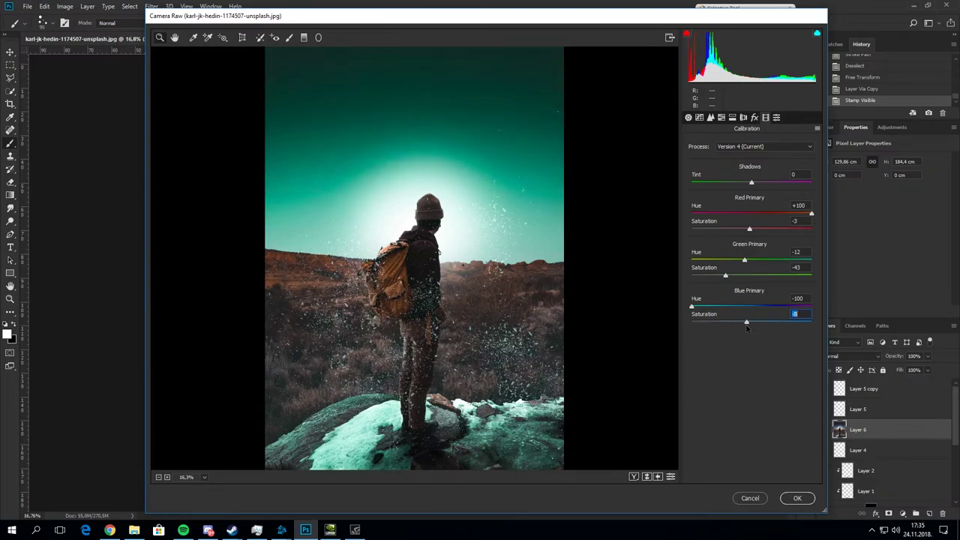
pyautogui.moveTo(746, 325); pyautogui.dragTo(812, 323)
pyautogui.moveTo(750, 229)
pyautogui.mouseDown()
pyautogui.moveTo(790, 229)
pyautogui.moveTo(756, 241)
pyautogui.mouseUp()
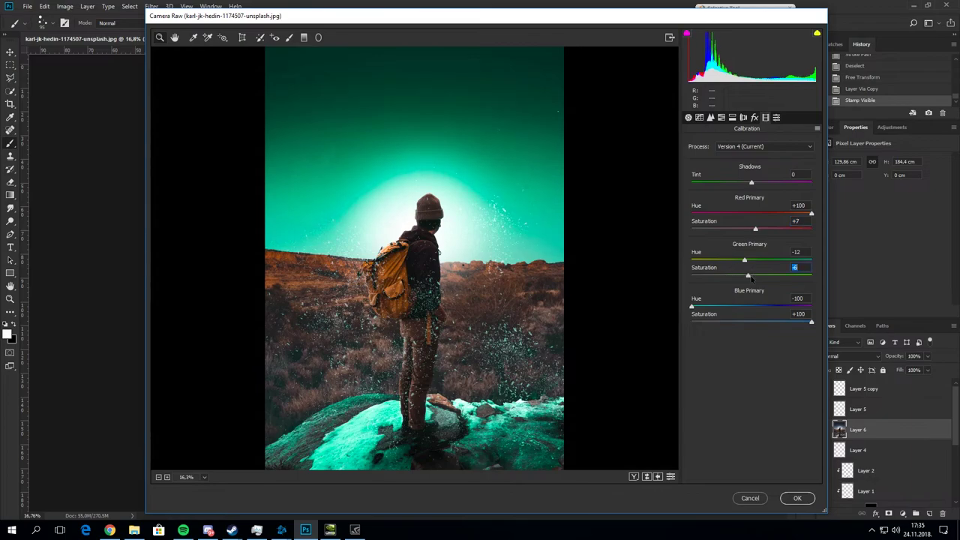
pyautogui.moveTo(725, 275)
pyautogui.mouseDown()
pyautogui.moveTo(780, 279)
pyautogui.moveTo(740, 279)
pyautogui.mouseUp()
# Shift the Oranges hue toward yellow in the HSL adjustments
pyautogui.click(710, 117)
pyautogui.click(722, 117)
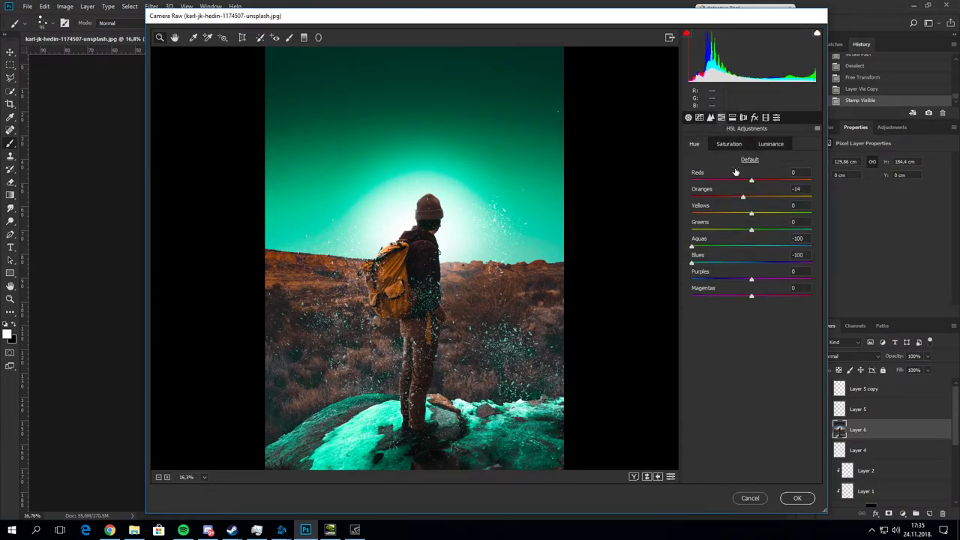
pyautogui.moveTo(743, 196); pyautogui.dragTo(754, 198)
# Set Aquas saturation -23 and Blues -30, then apply the Camera Raw filter to Layer 6
pyautogui.click(733, 147)
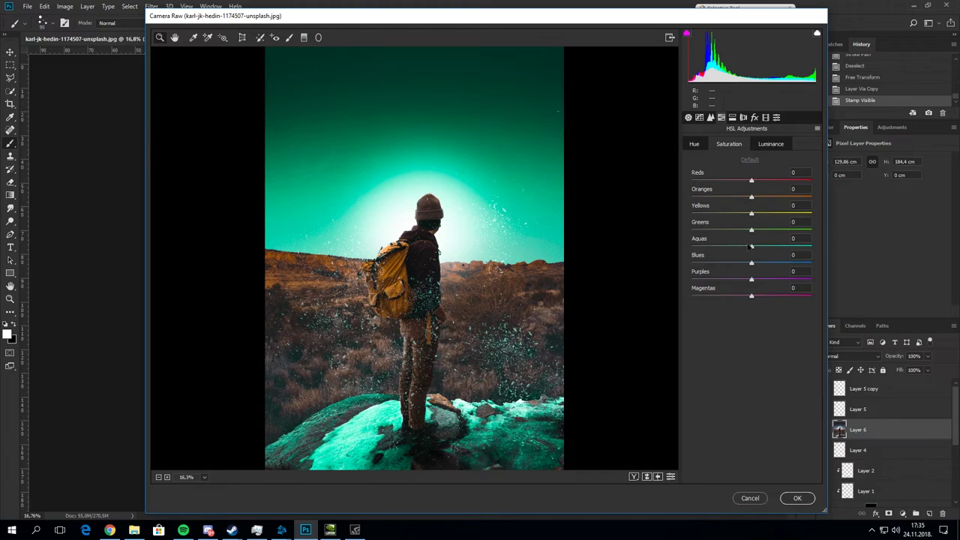
pyautogui.moveTo(751, 246)
pyautogui.mouseDown()
pyautogui.moveTo(737, 246)
pyautogui.moveTo(733, 264)
pyautogui.mouseUp()
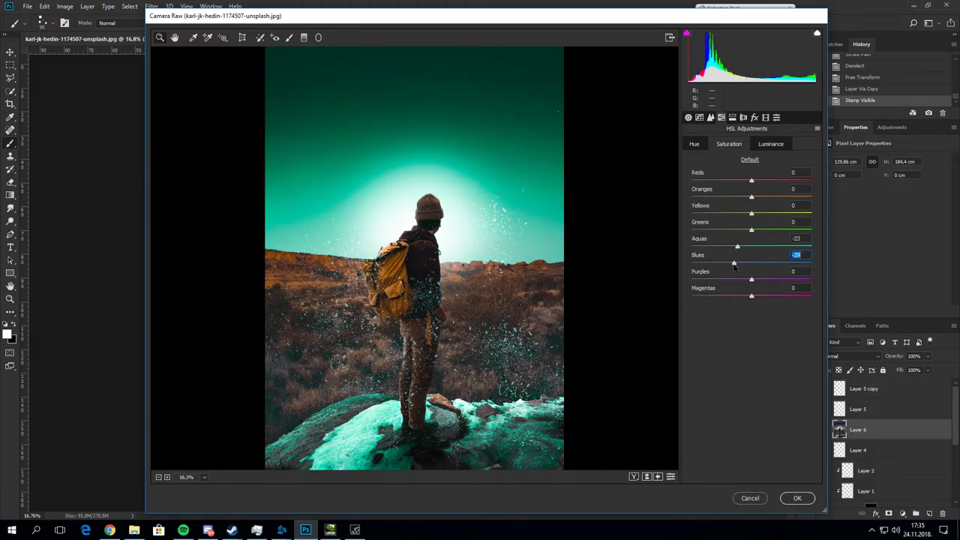
pyautogui.hotkey('ctrl', 'alt', 'z')
pyautogui.hotkey('ctrl', 'alt', 'z')
pyautogui.hotkey('ctrl', 'alt', 'z')
pyautogui.hotkey('ctrl', 'shift', 'z')
pyautogui.hotkey('ctrl', 'shift', 'z')
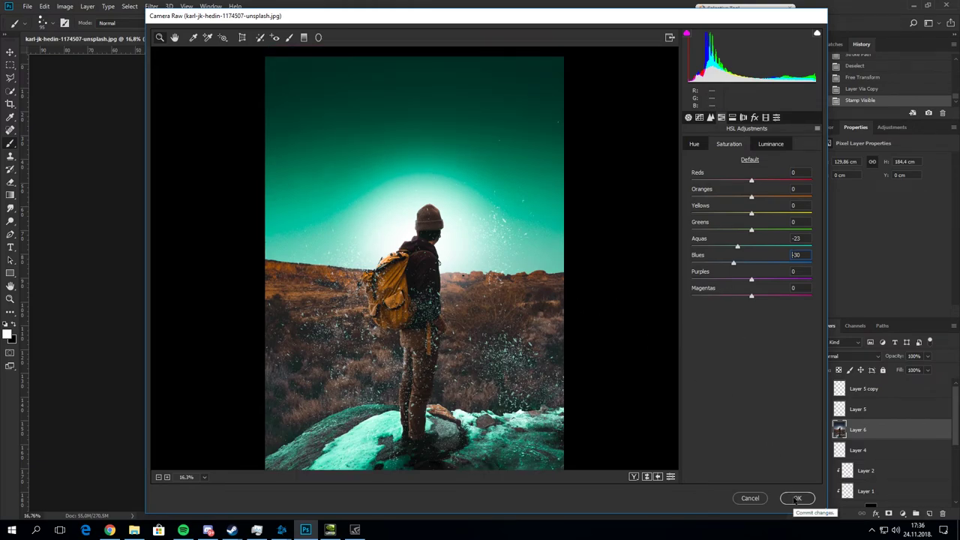
pyautogui.click(796, 498)
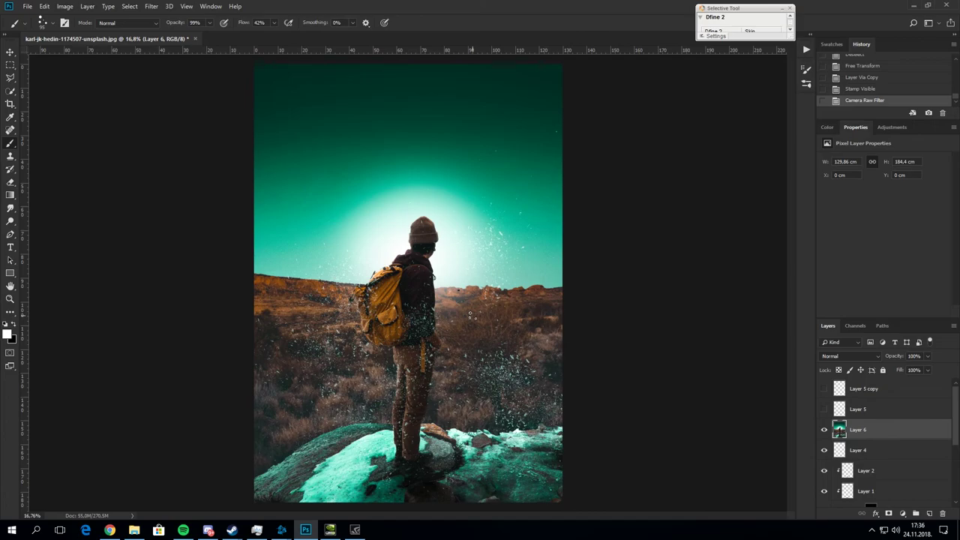
# Place the 'potpis' signature logo, shrink it toward the bottom-left, and invert it to white
pyautogui.click(902, 514)
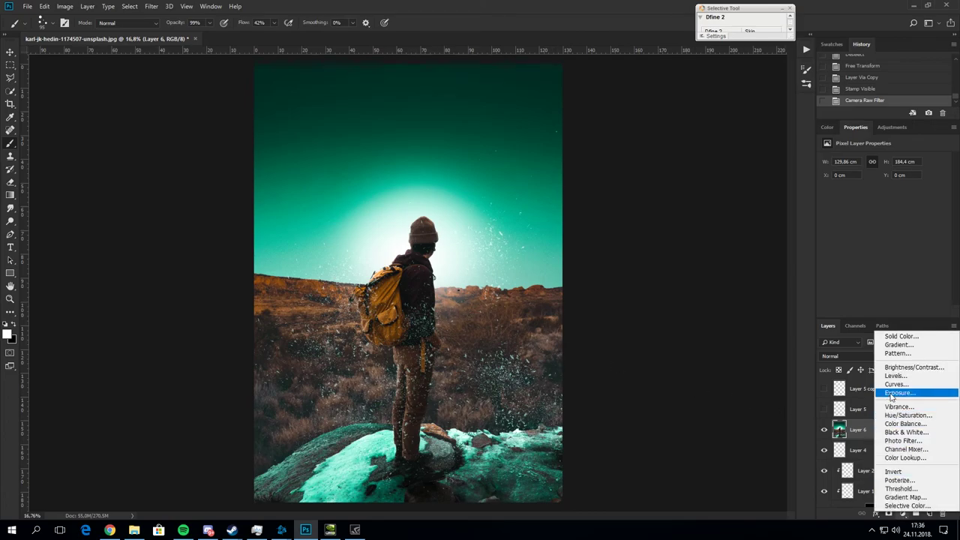
pyautogui.press('Escape')
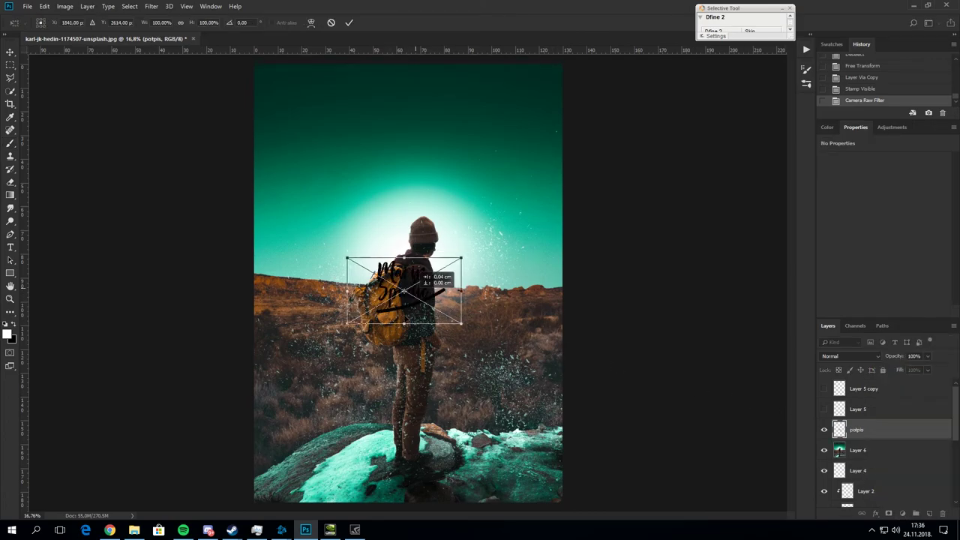
pyautogui.moveTo(407, 287); pyautogui.dragTo(305, 468)
pyautogui.moveTo(362, 437); pyautogui.dragTo(338, 458)
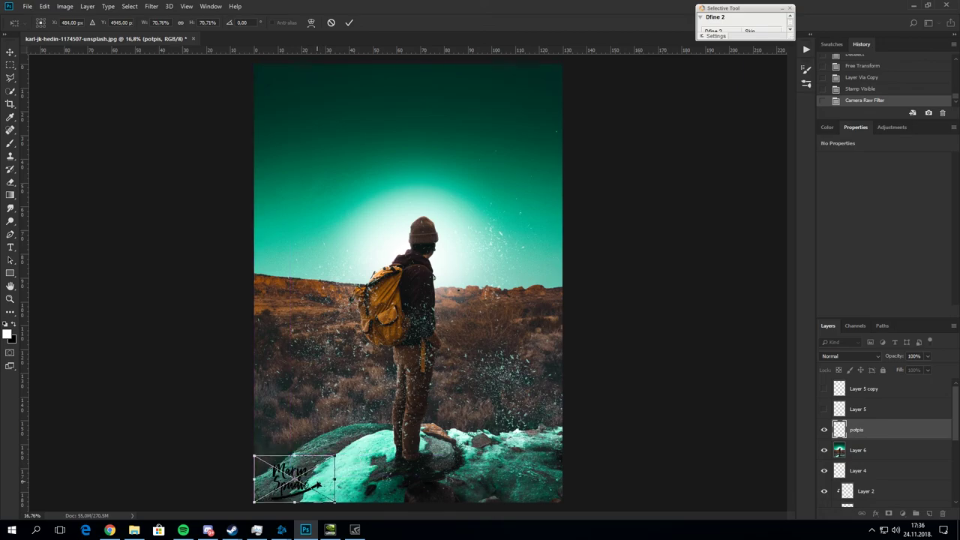
pyautogui.press('Return')
pyautogui.hotkey('ctrl', 'i')
pyautogui.press('b')
# Settle the white signature in the bottom-left corner and stamp all visible layers into a new layer
pyautogui.press('v')
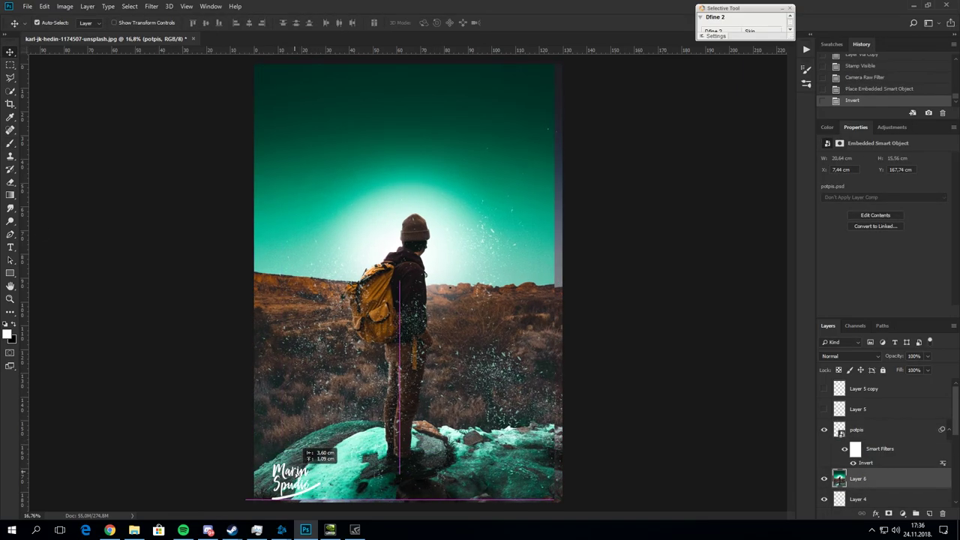
pyautogui.moveTo(305, 479)
pyautogui.mouseDown()
pyautogui.moveTo(294, 470)
pyautogui.moveTo(316, 466)
pyautogui.moveTo(307, 476)
pyautogui.mouseUp()
pyautogui.hotkey('ctrl', 'z')
pyautogui.hotkey('ctrl', 't')
pyautogui.click(486, 202)
pyautogui.press('Return')
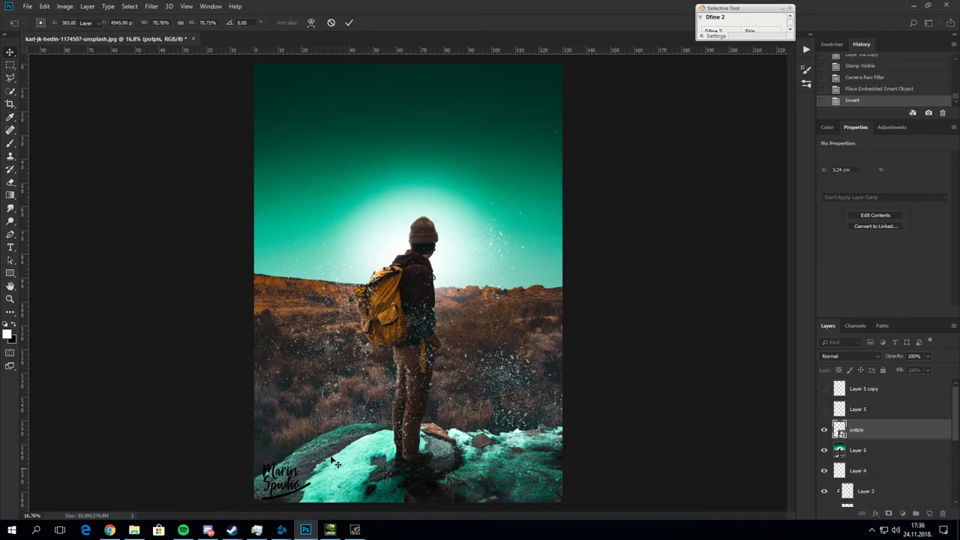
pyautogui.hotkey('ctrl', '0')
pyautogui.hotkey('ctrl', '0')
pyautogui.hotkey('ctrl', 'shift', 'alt', 'e')
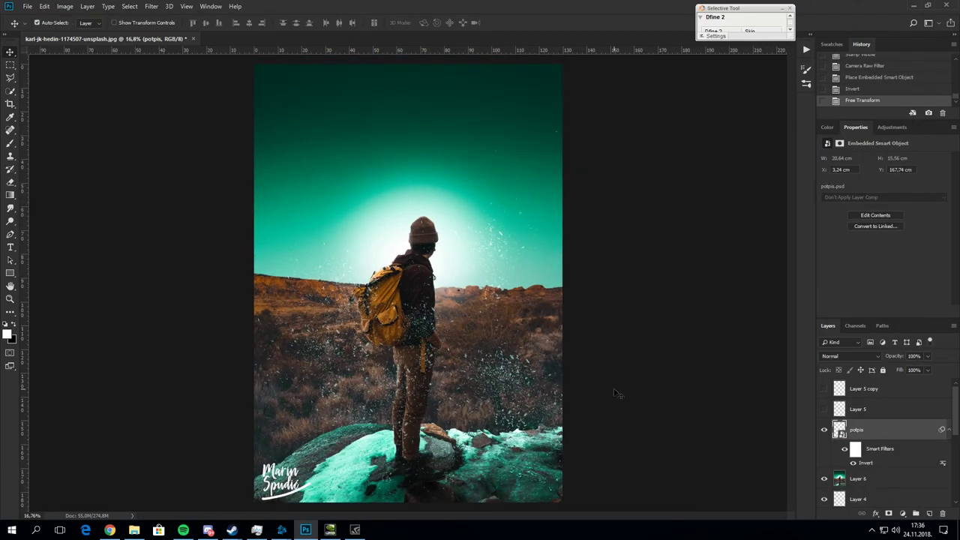
# Apply a 3.3 px Gaussian Blur to the stamped Layer 7 and set its opacity to 25%
pyautogui.click(151, 6)
pyautogui.click(296, 159)
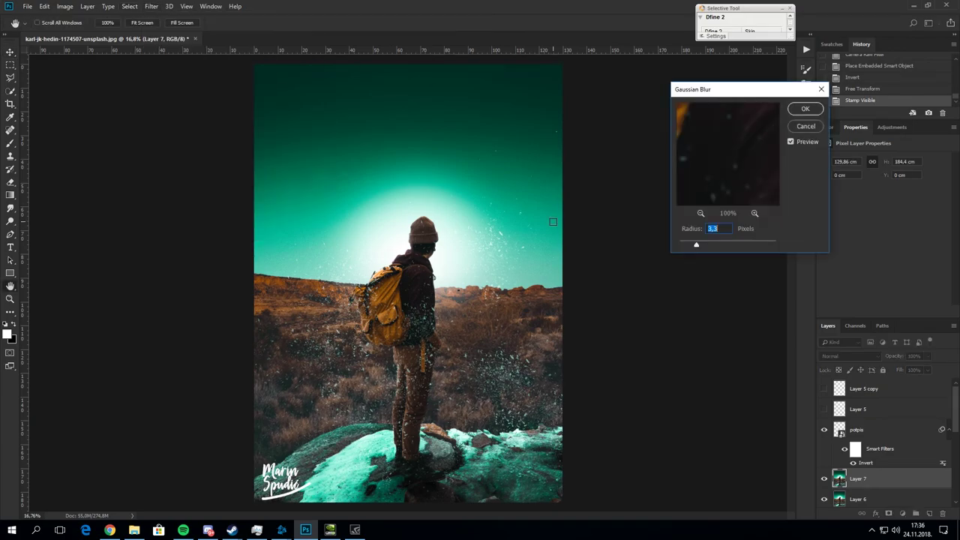
pyautogui.press('Return')
pyautogui.moveTo(895, 356); pyautogui.dragTo(862, 363)
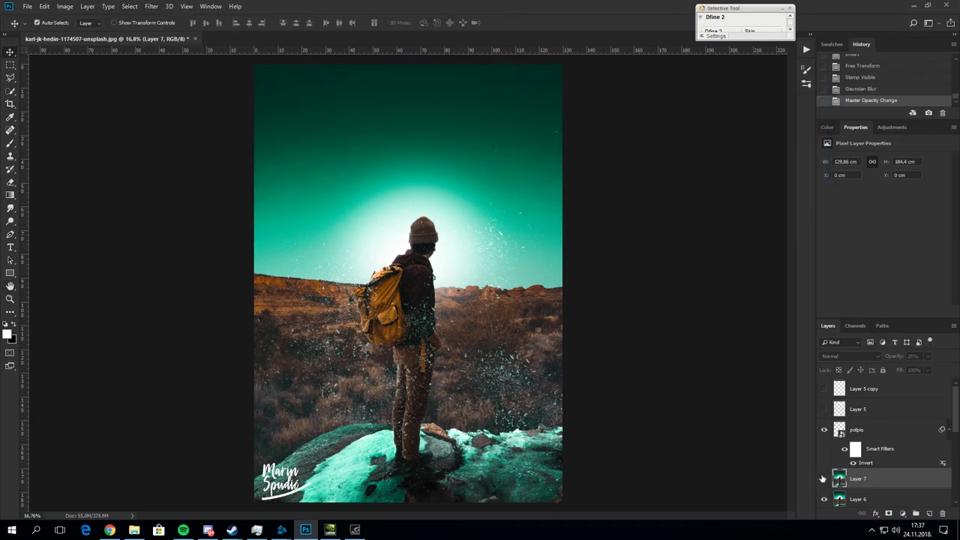
pyautogui.scroll(-1, 434, 281)
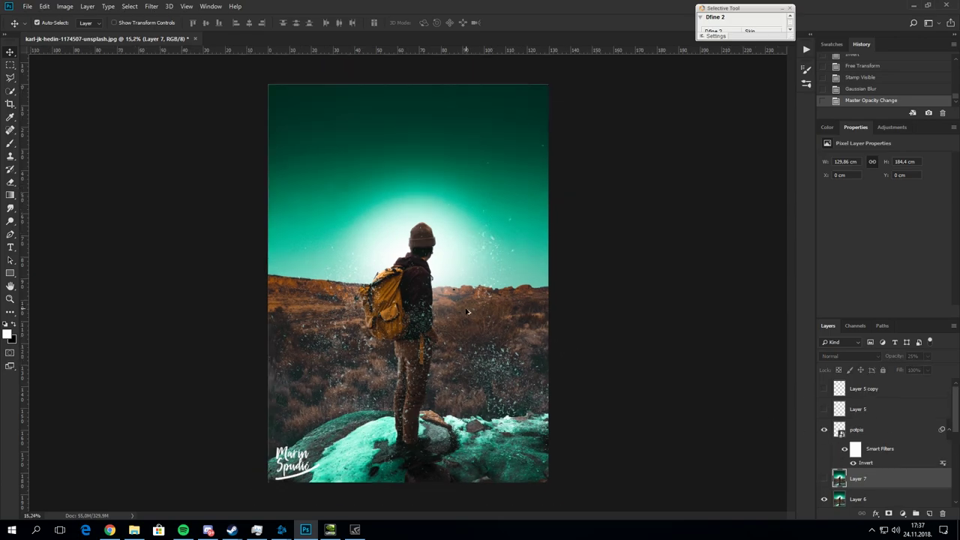
pyautogui.scroll(1, 435, 281)
pyautogui.scroll(2, 434, 281)
pyautogui.scroll(-2, 434, 281)
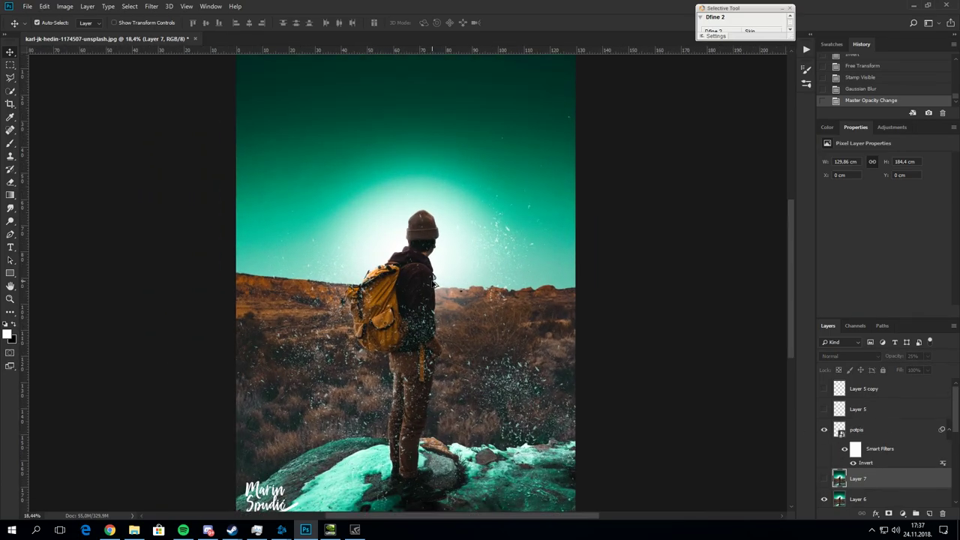
pyautogui.scroll(-1, 434, 281)
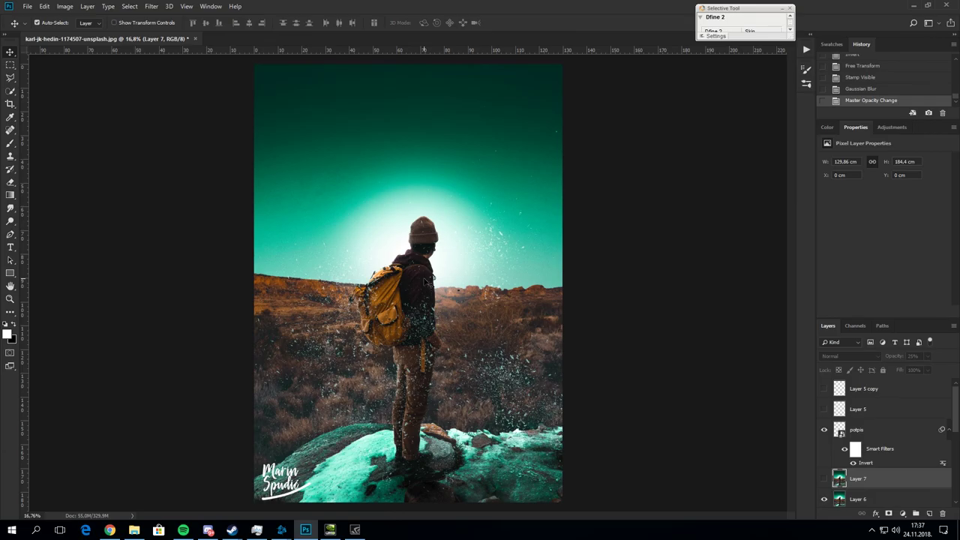